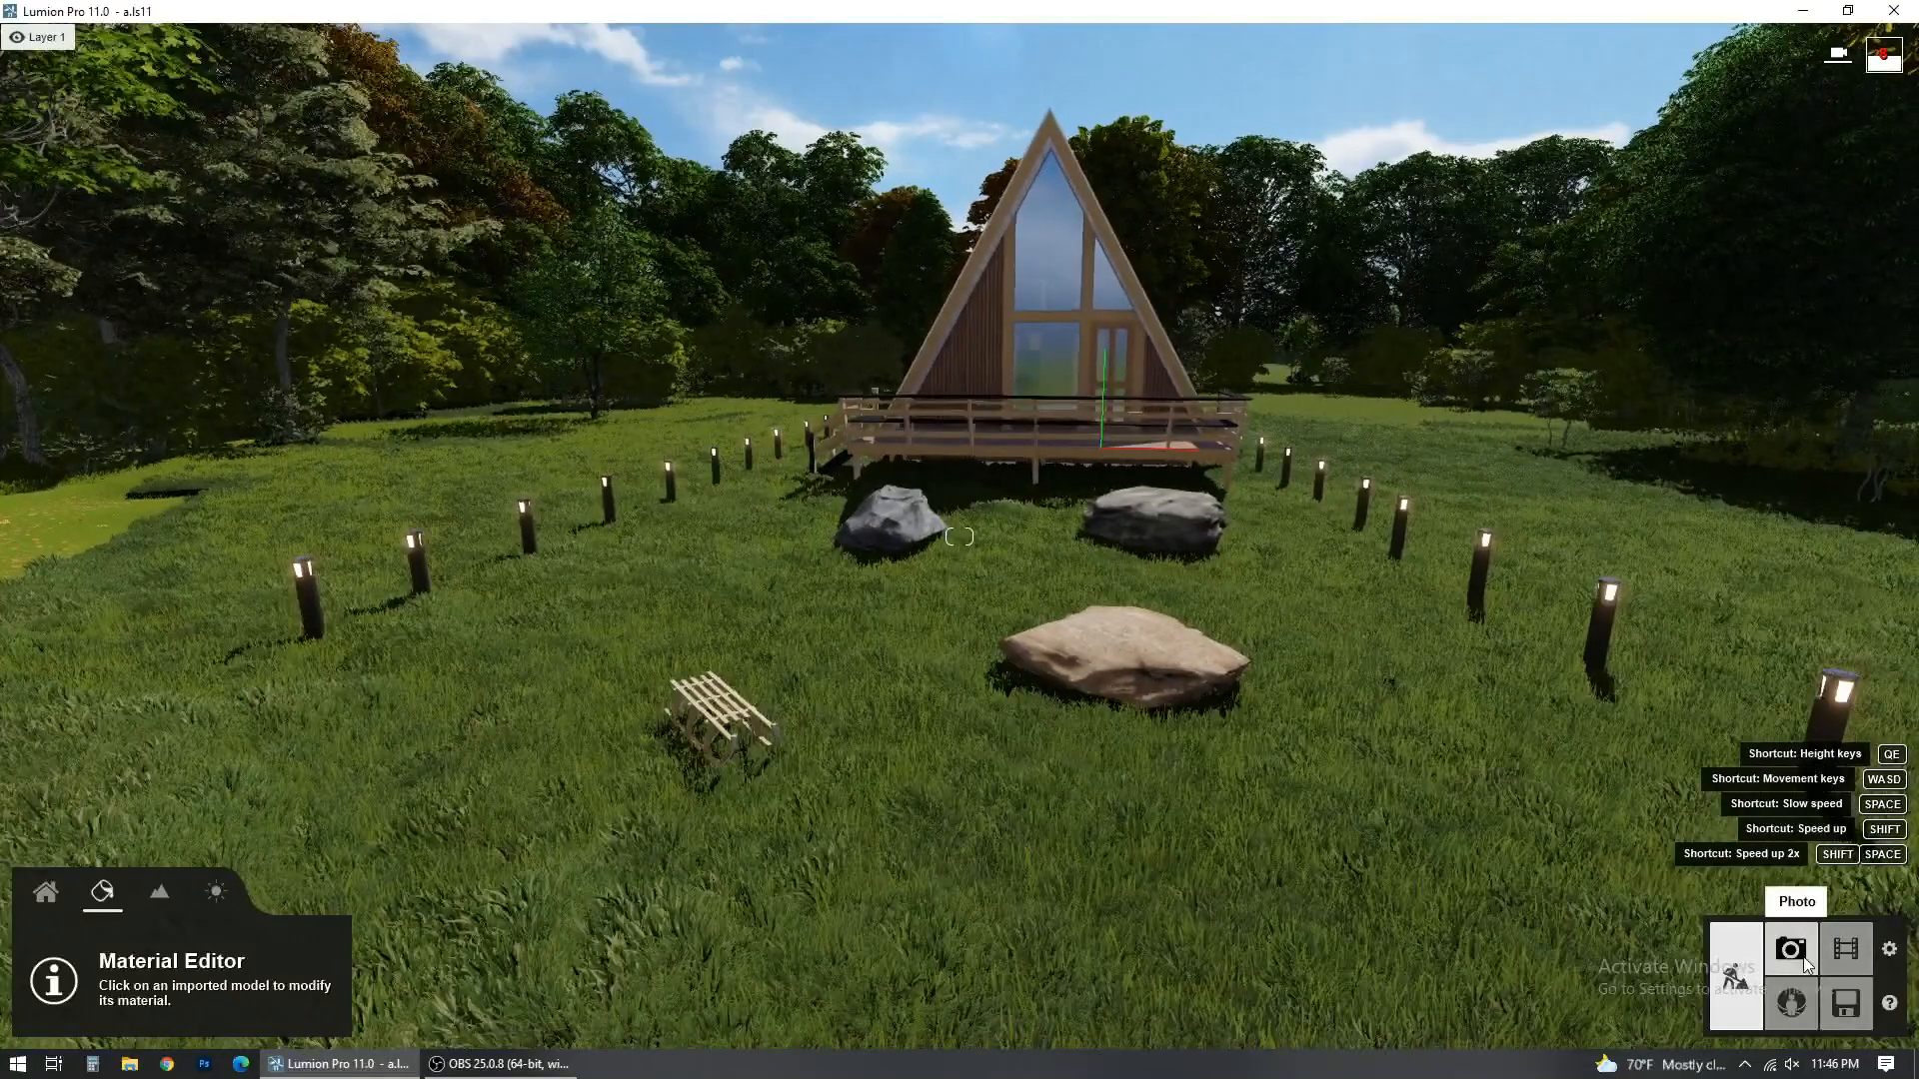
# Step: Switch to Photo mode and open the saved Photo 1 camera view of the cabin
pyautogui.click(1790, 950)
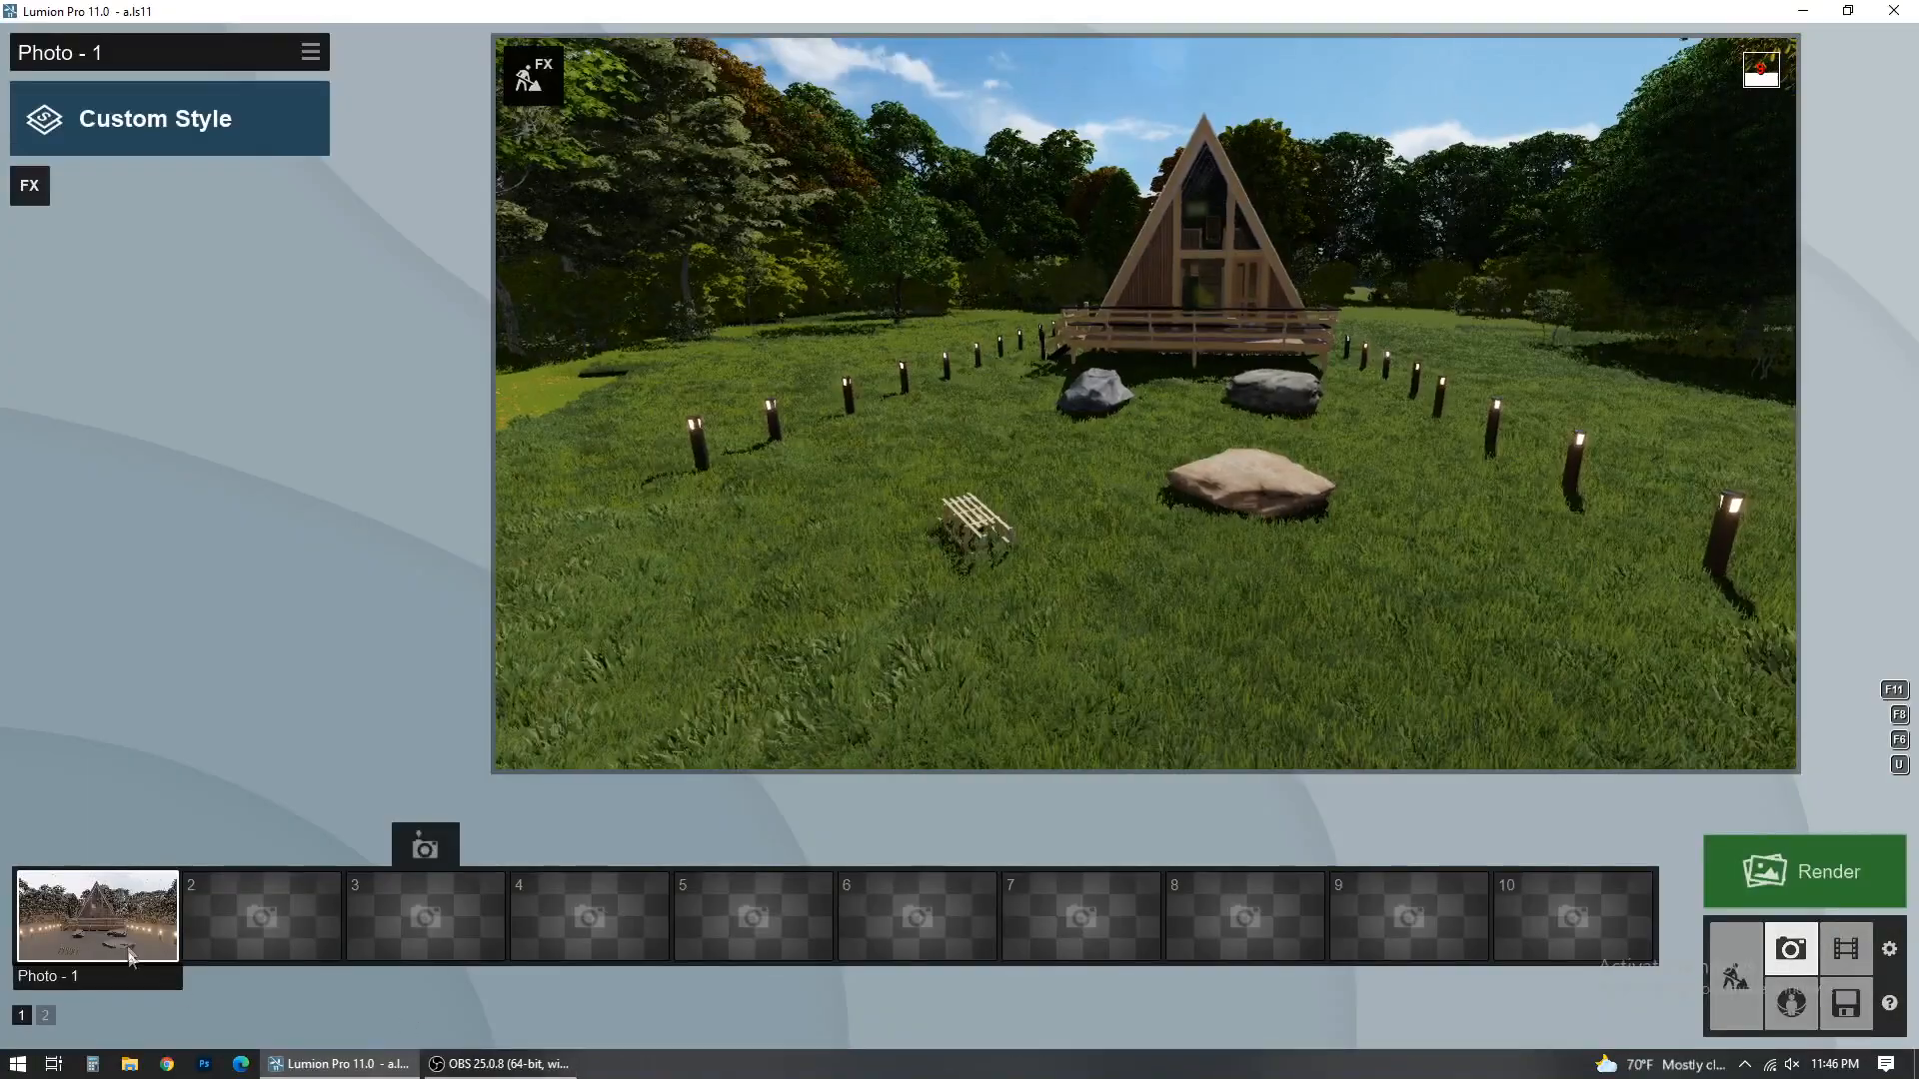
pyautogui.click(97, 915)
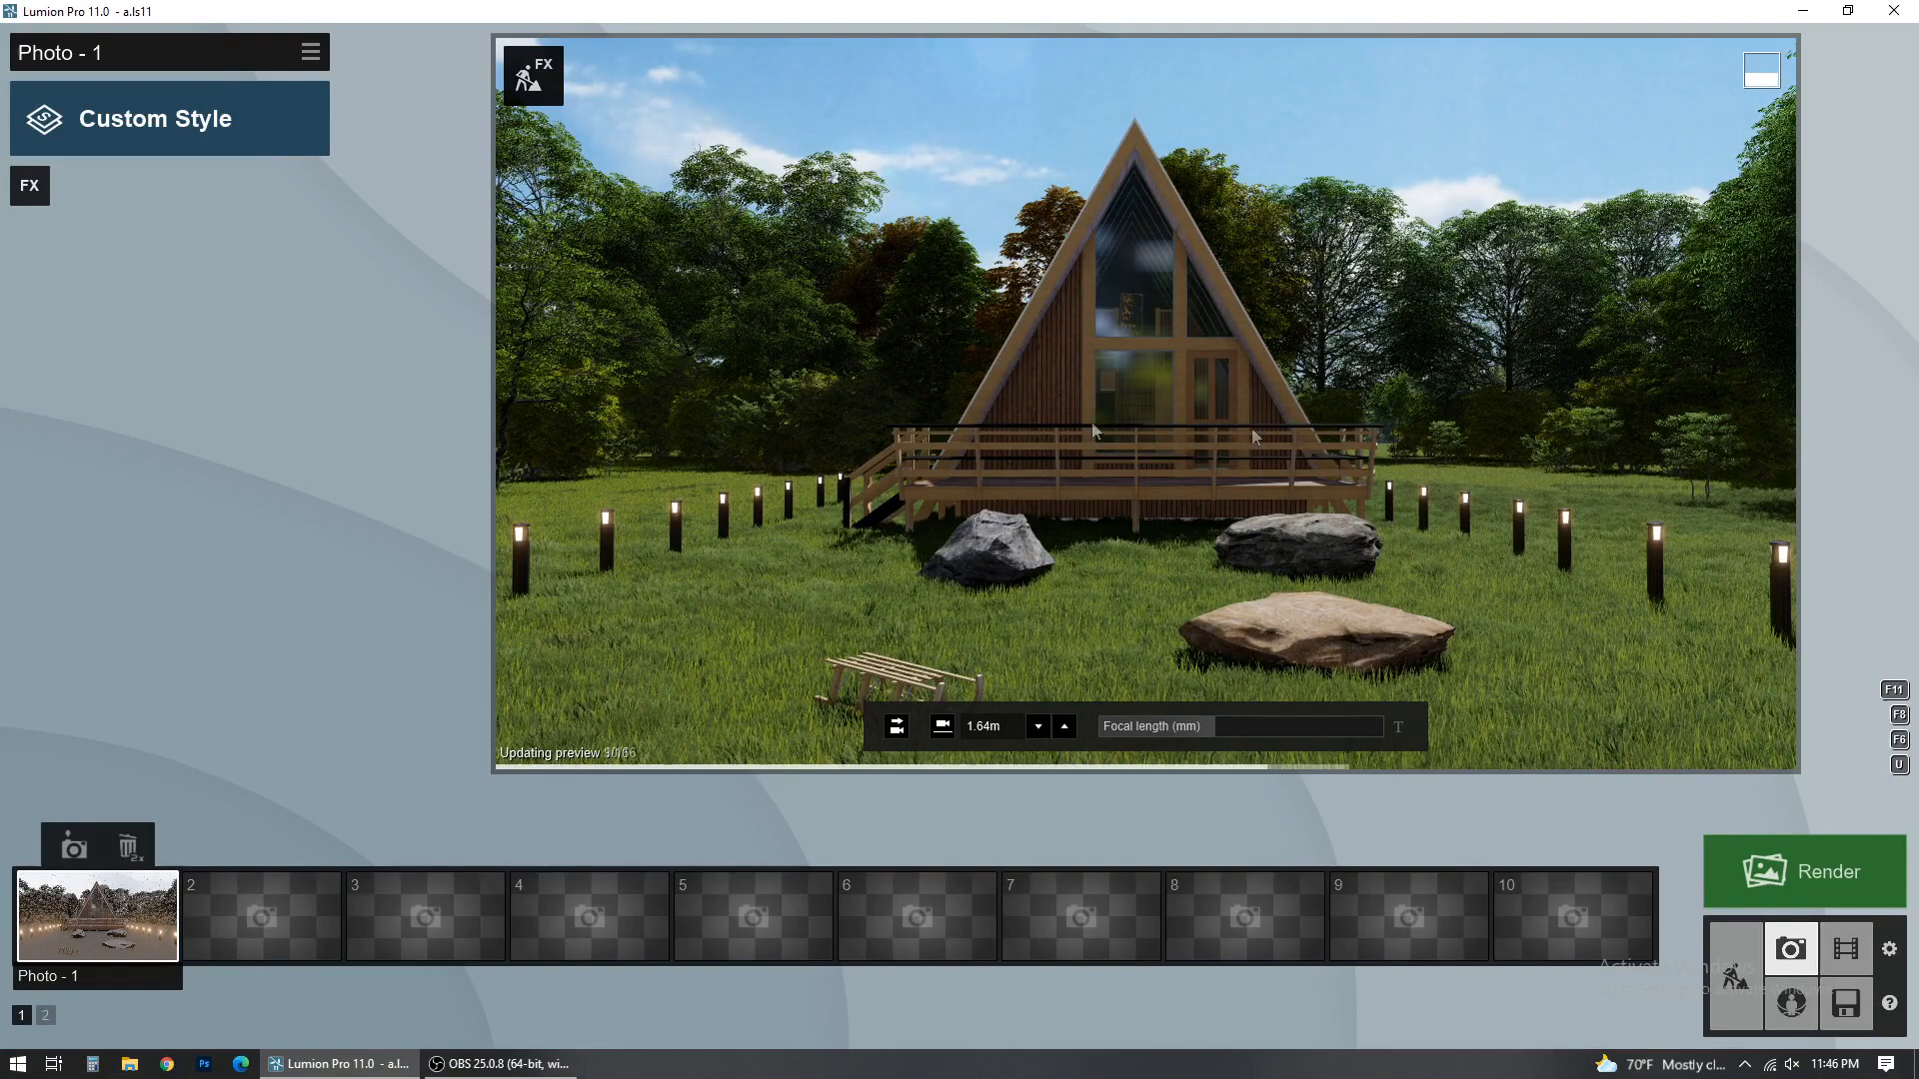
pyautogui.moveTo(939, 766)
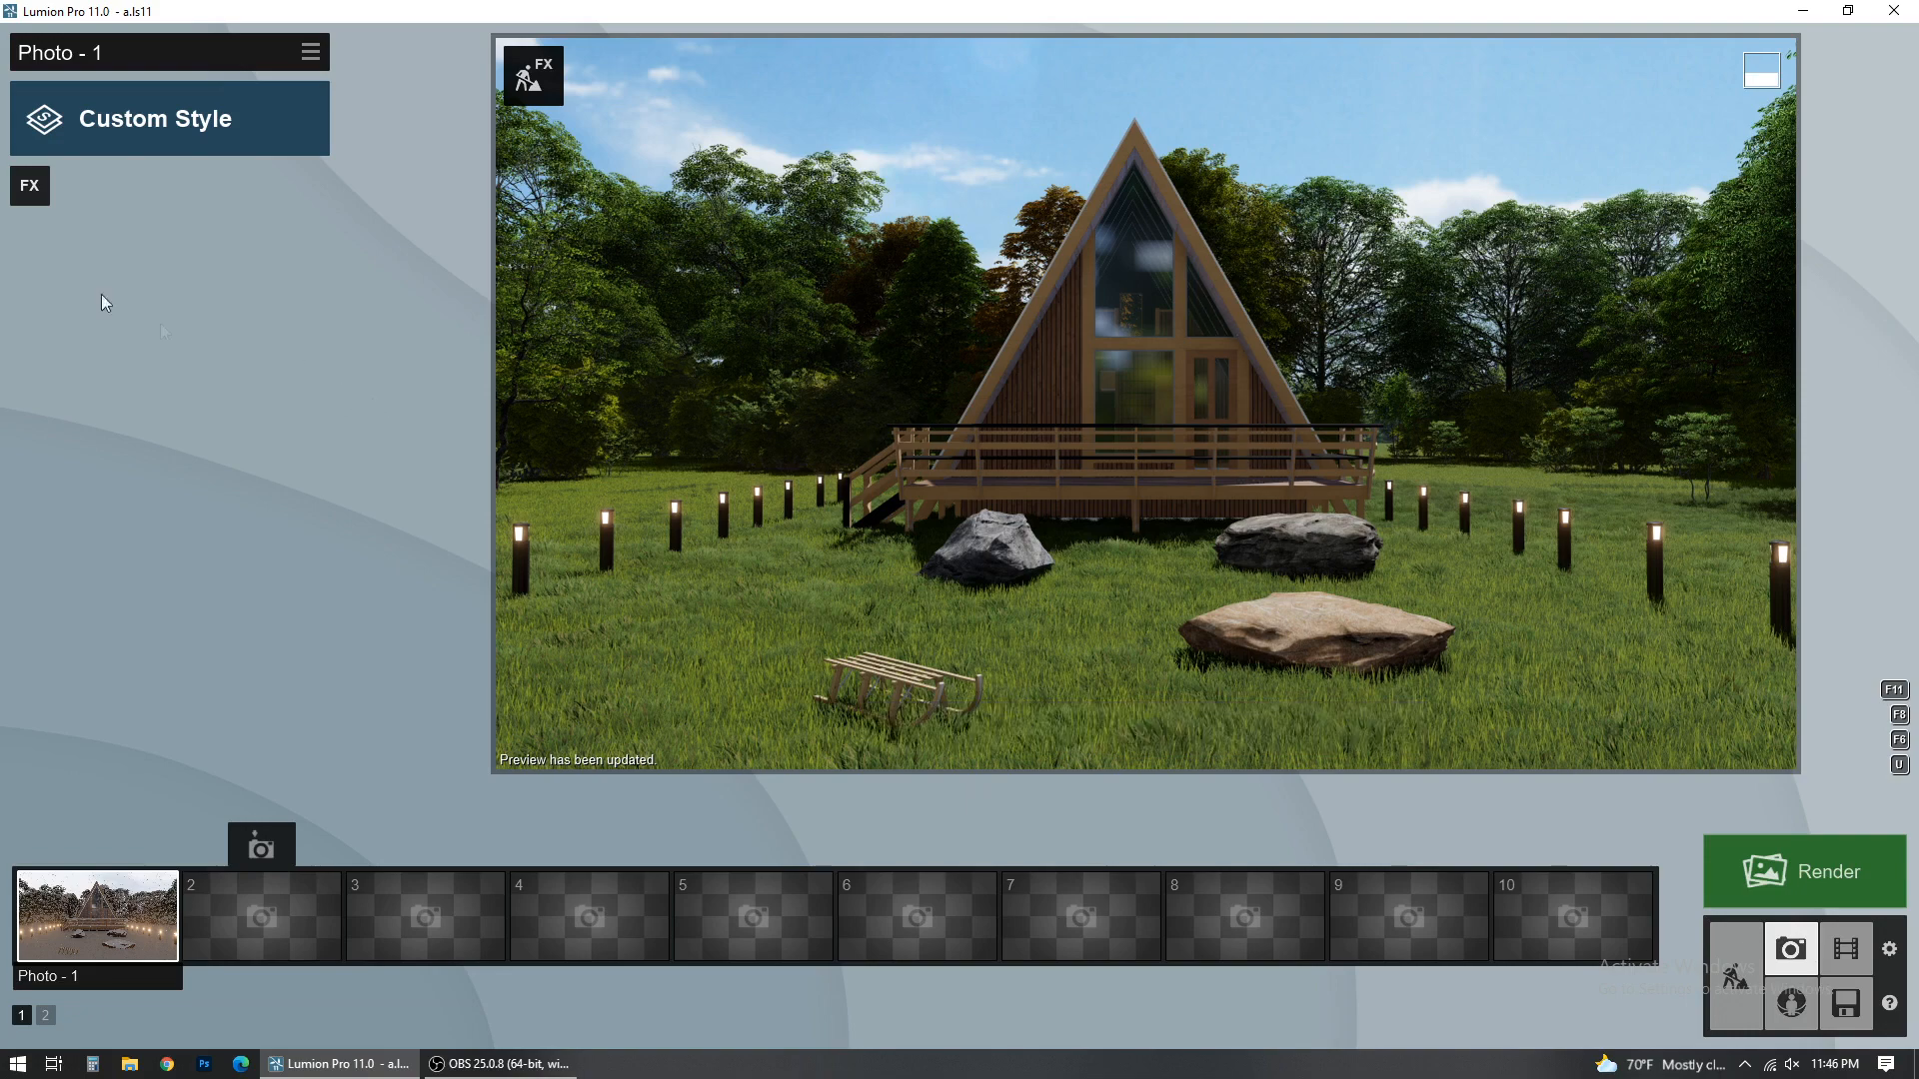
# Step: Add a Real Skies effect to Photo 1 using the Overcast 1 sky and increase its heading
pyautogui.click(29, 185)
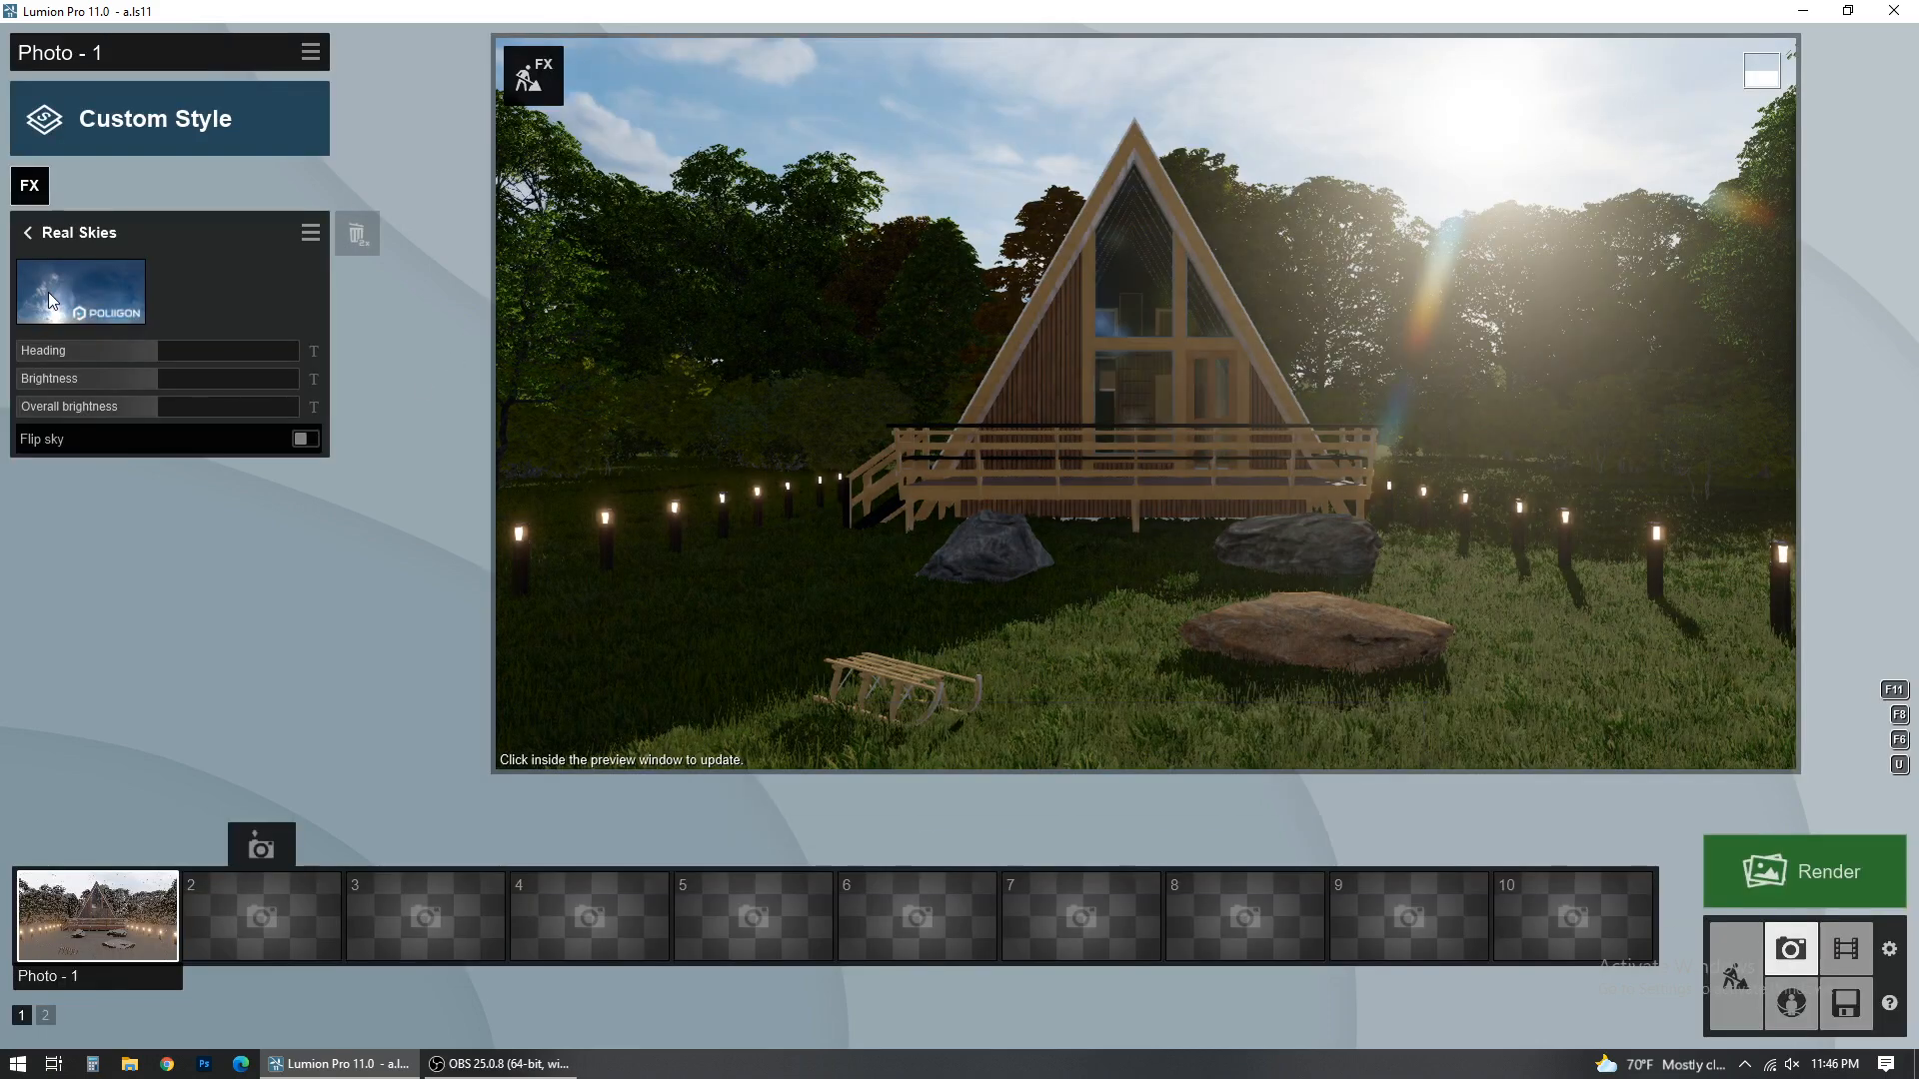
pyautogui.click(55, 295)
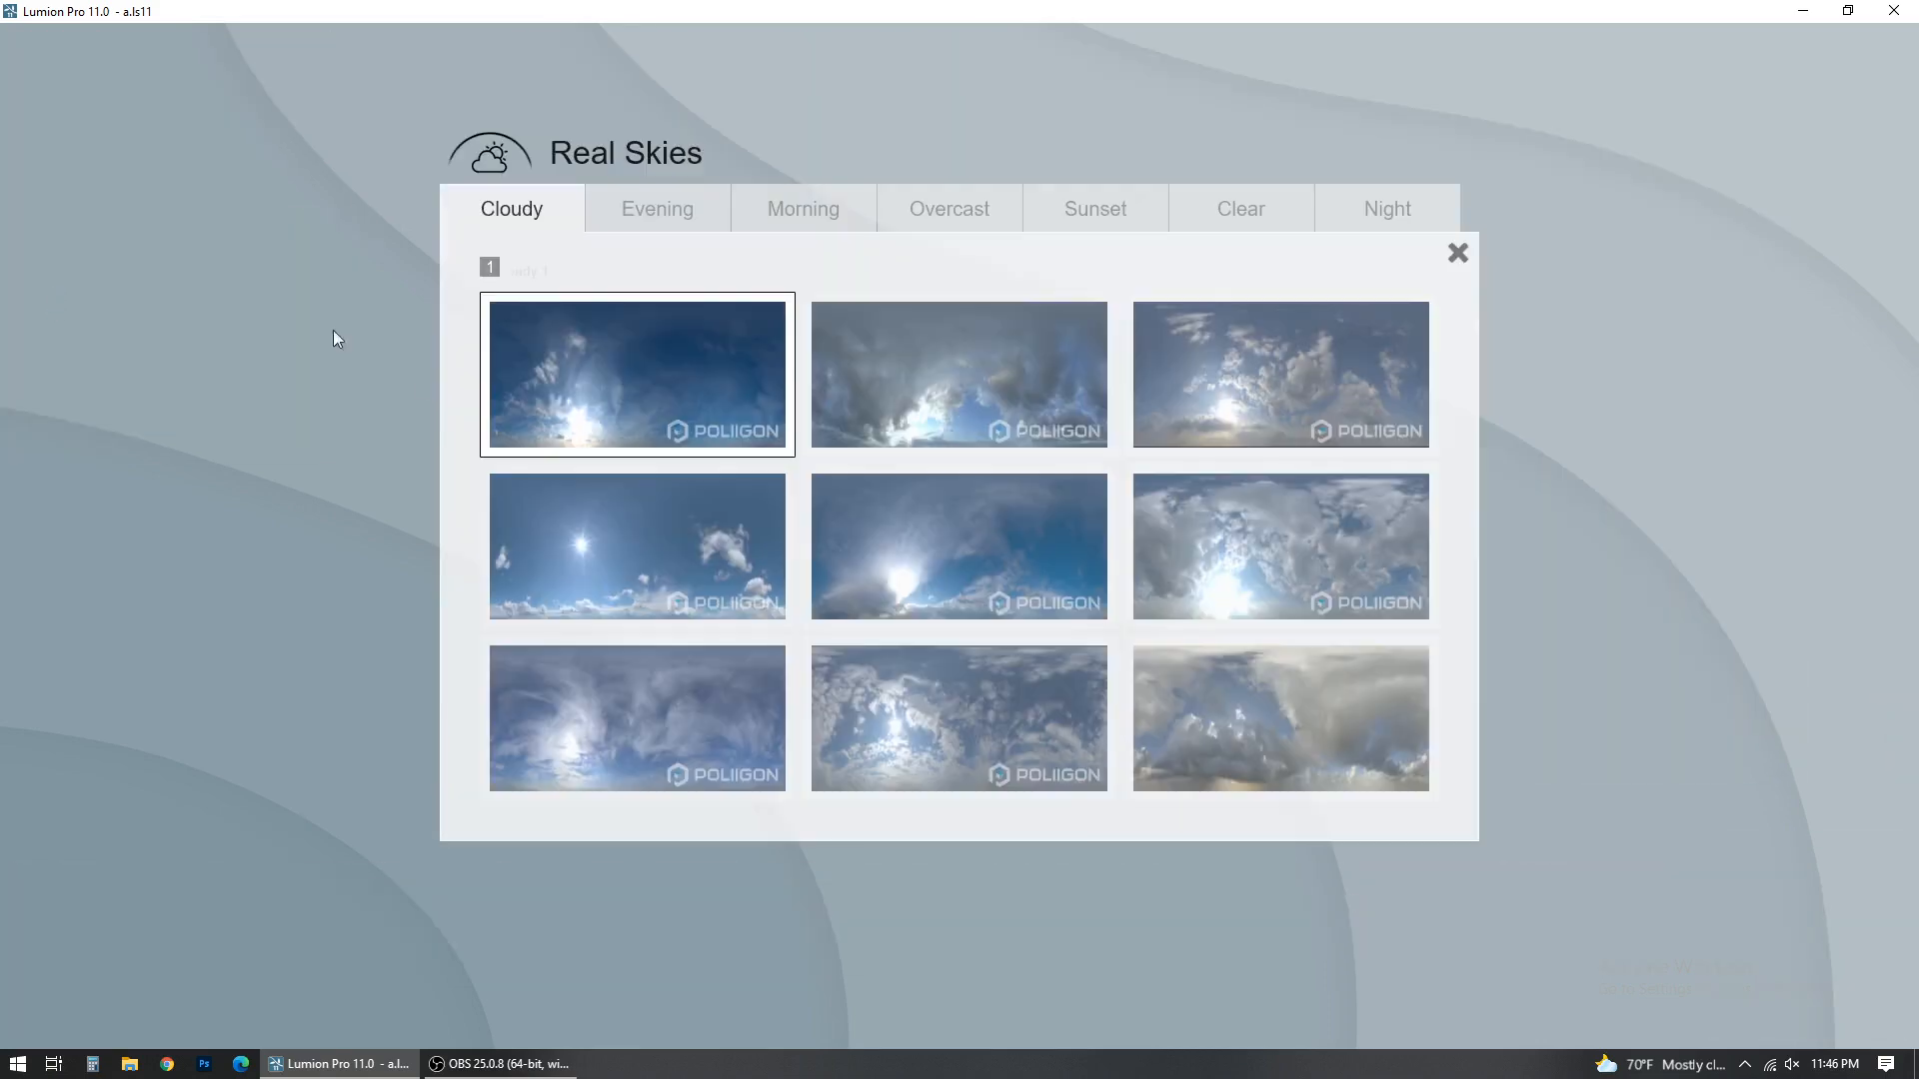
pyautogui.click(969, 215)
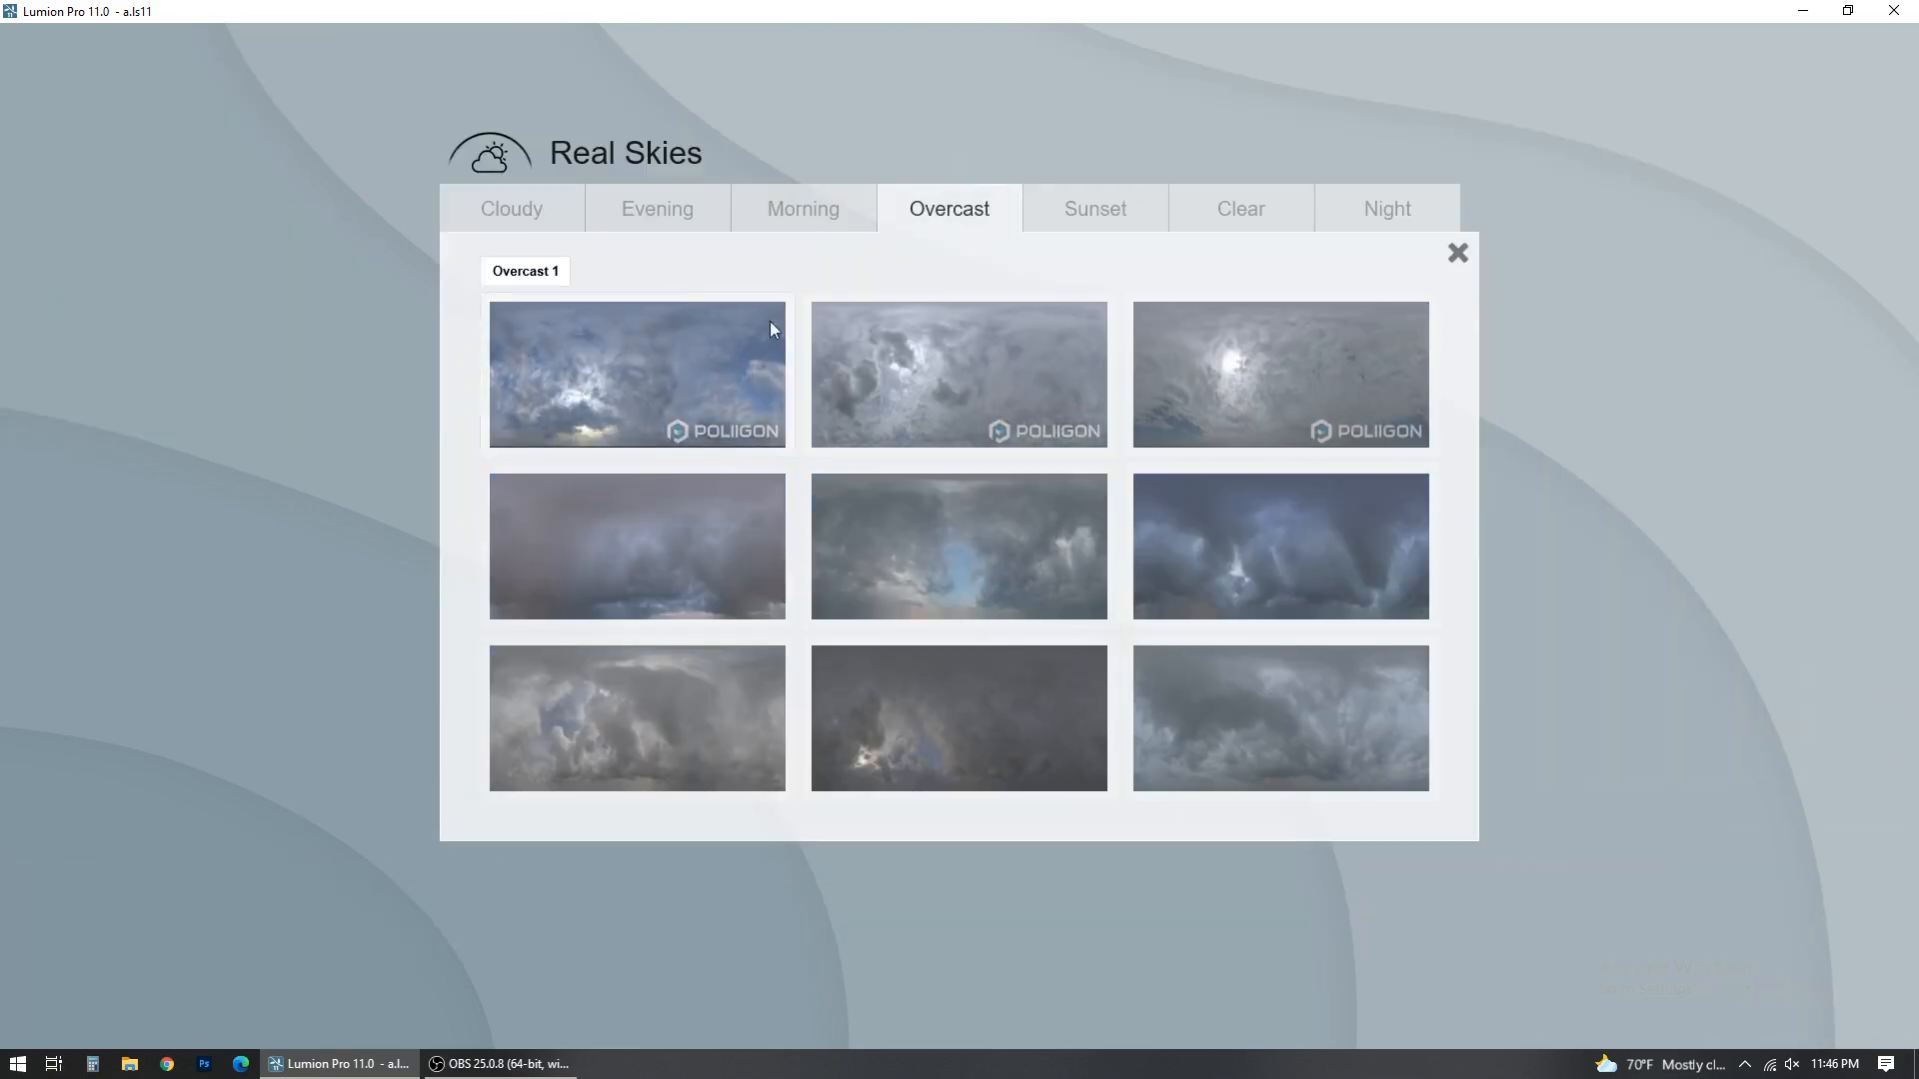
pyautogui.click(591, 368)
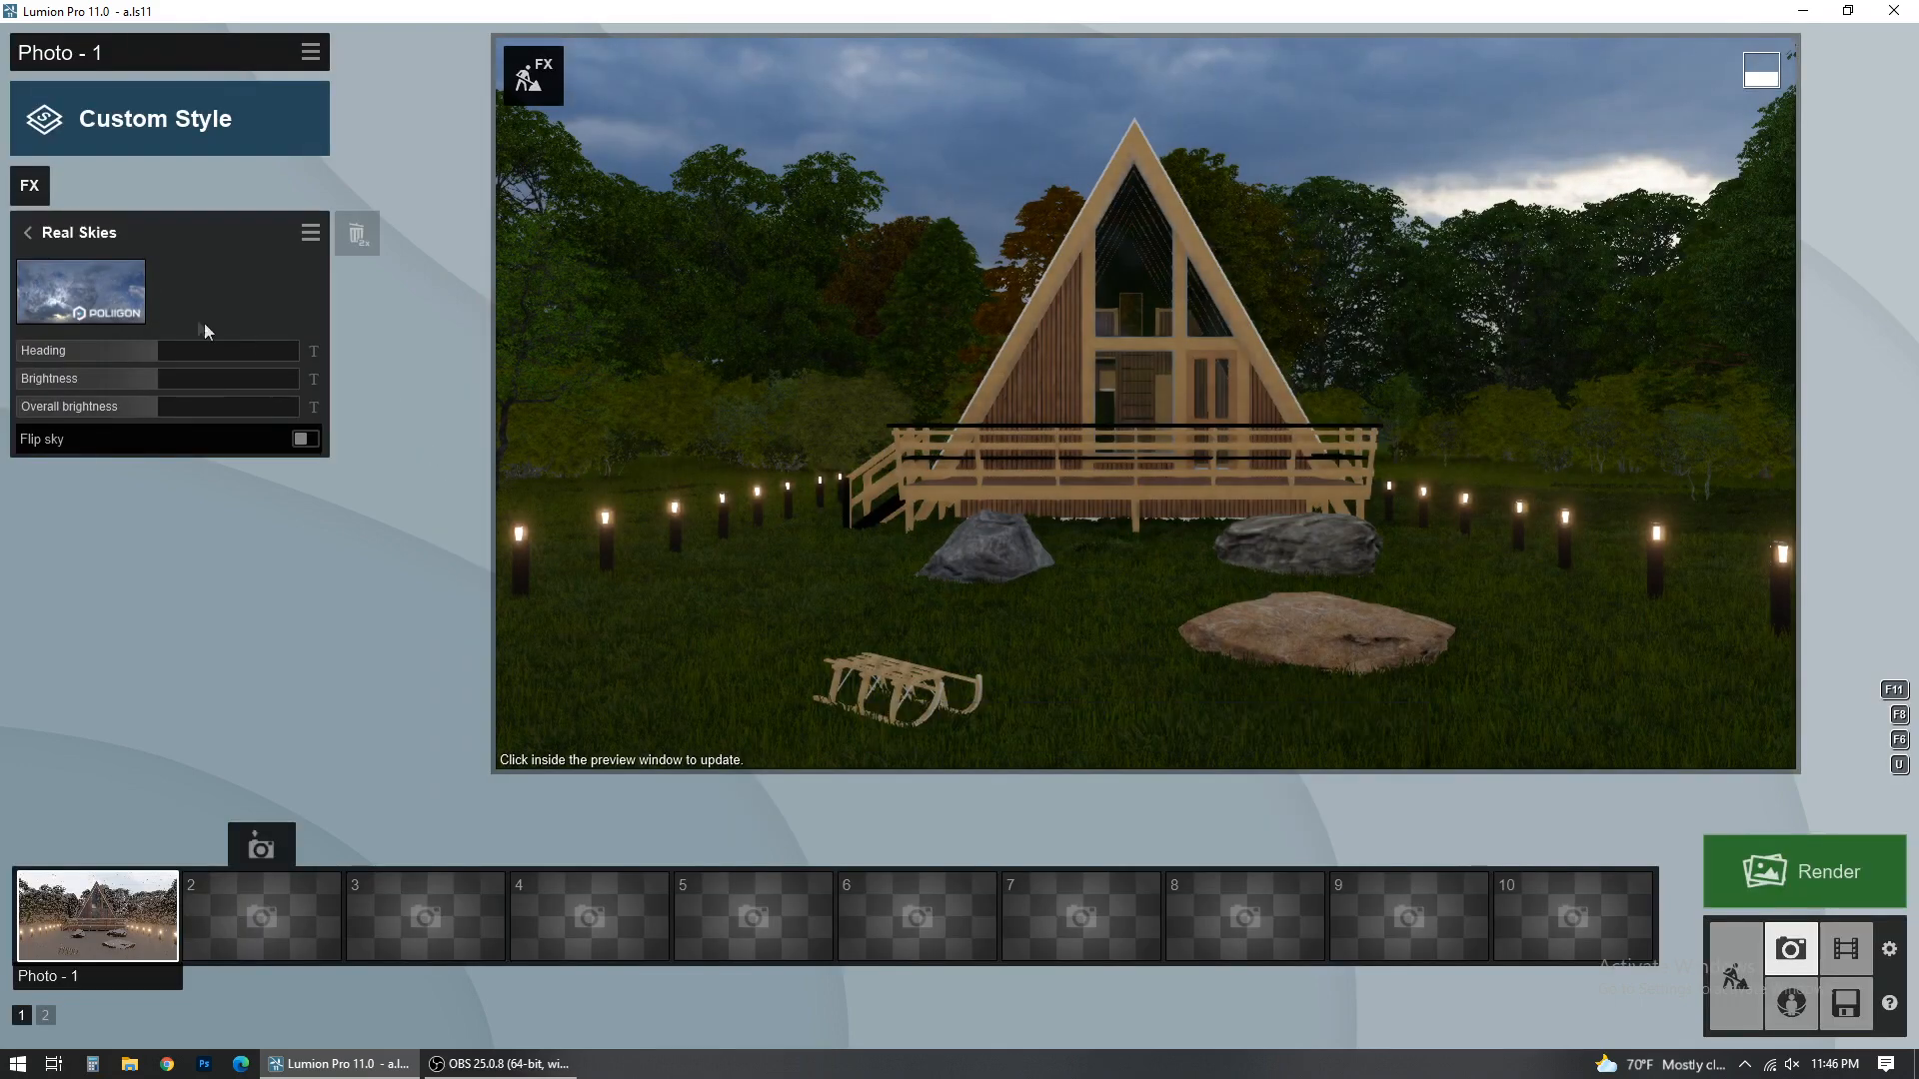
pyautogui.moveTo(160, 357); pyautogui.dragTo(214, 355)
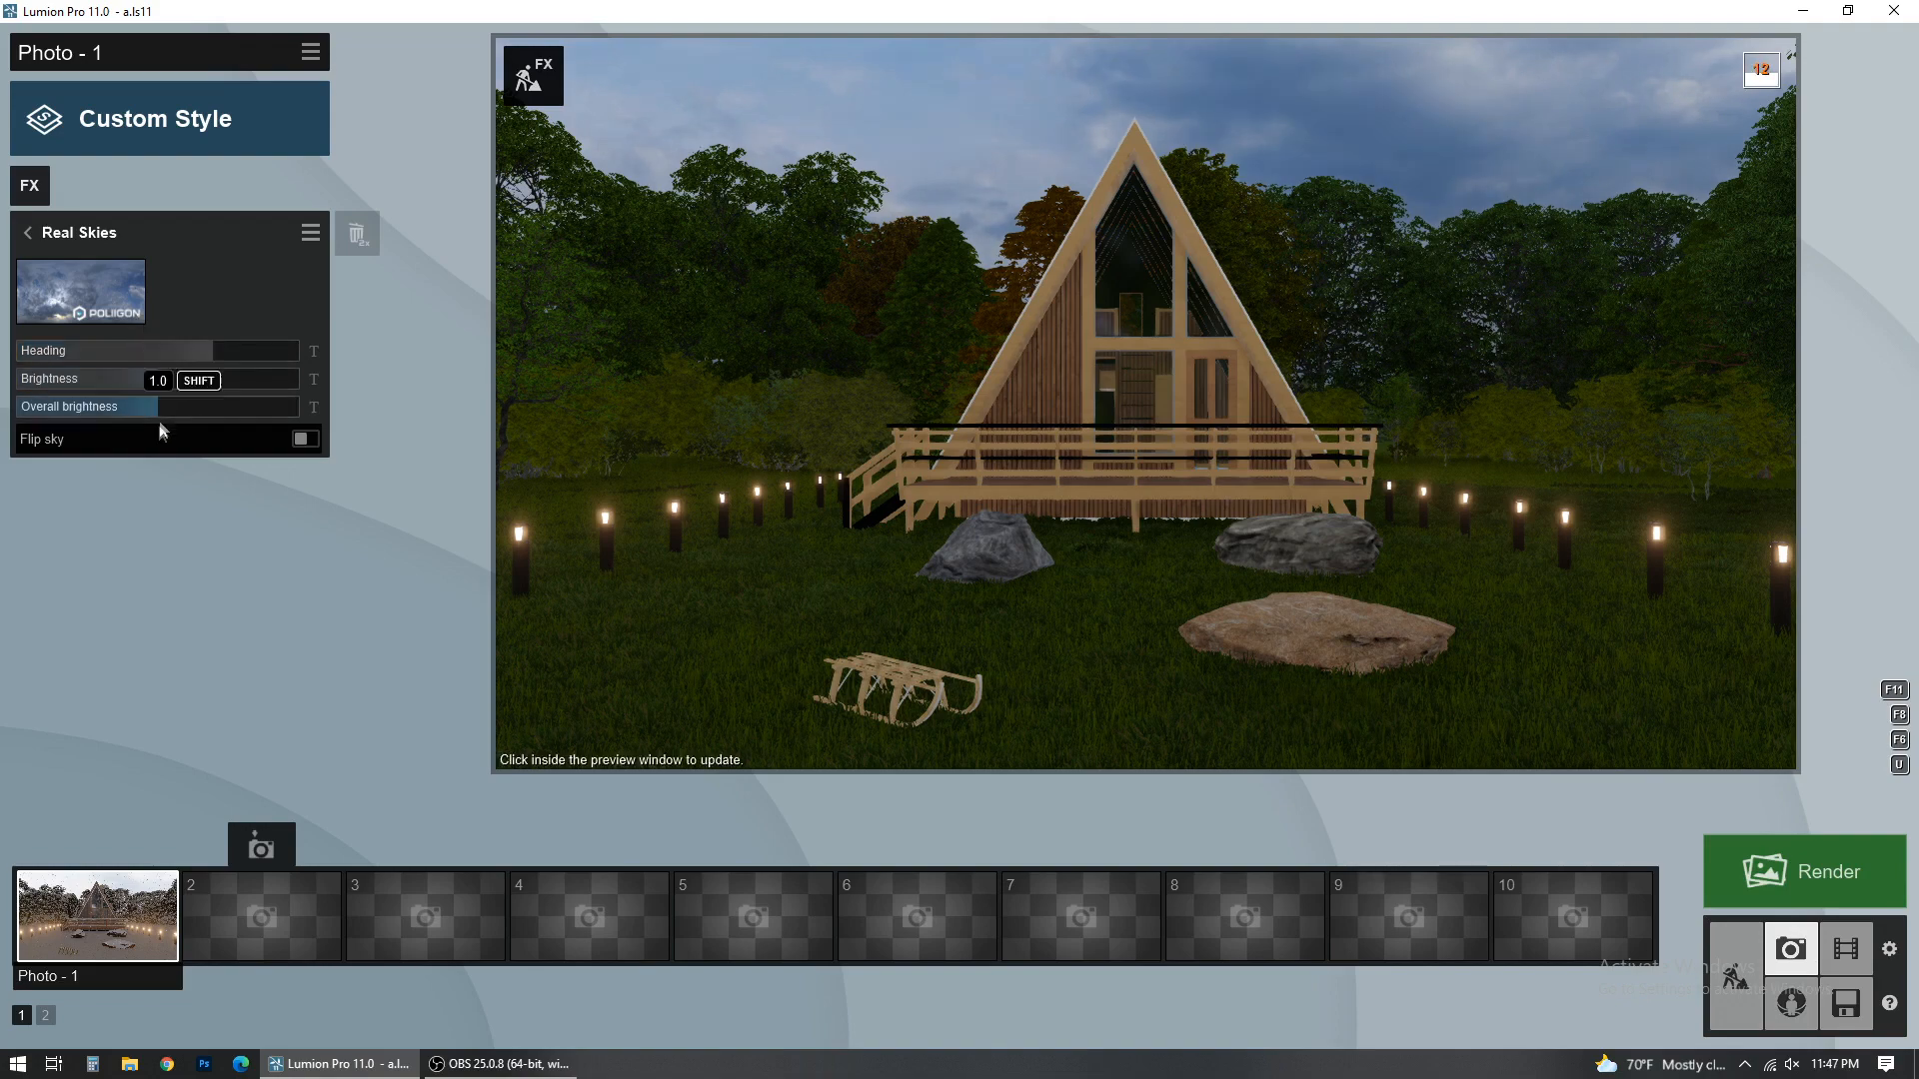
pyautogui.click(27, 231)
# Step: Add a Reflection effect with one reflection plane on the cabin's front window glass
pyautogui.click(30, 188)
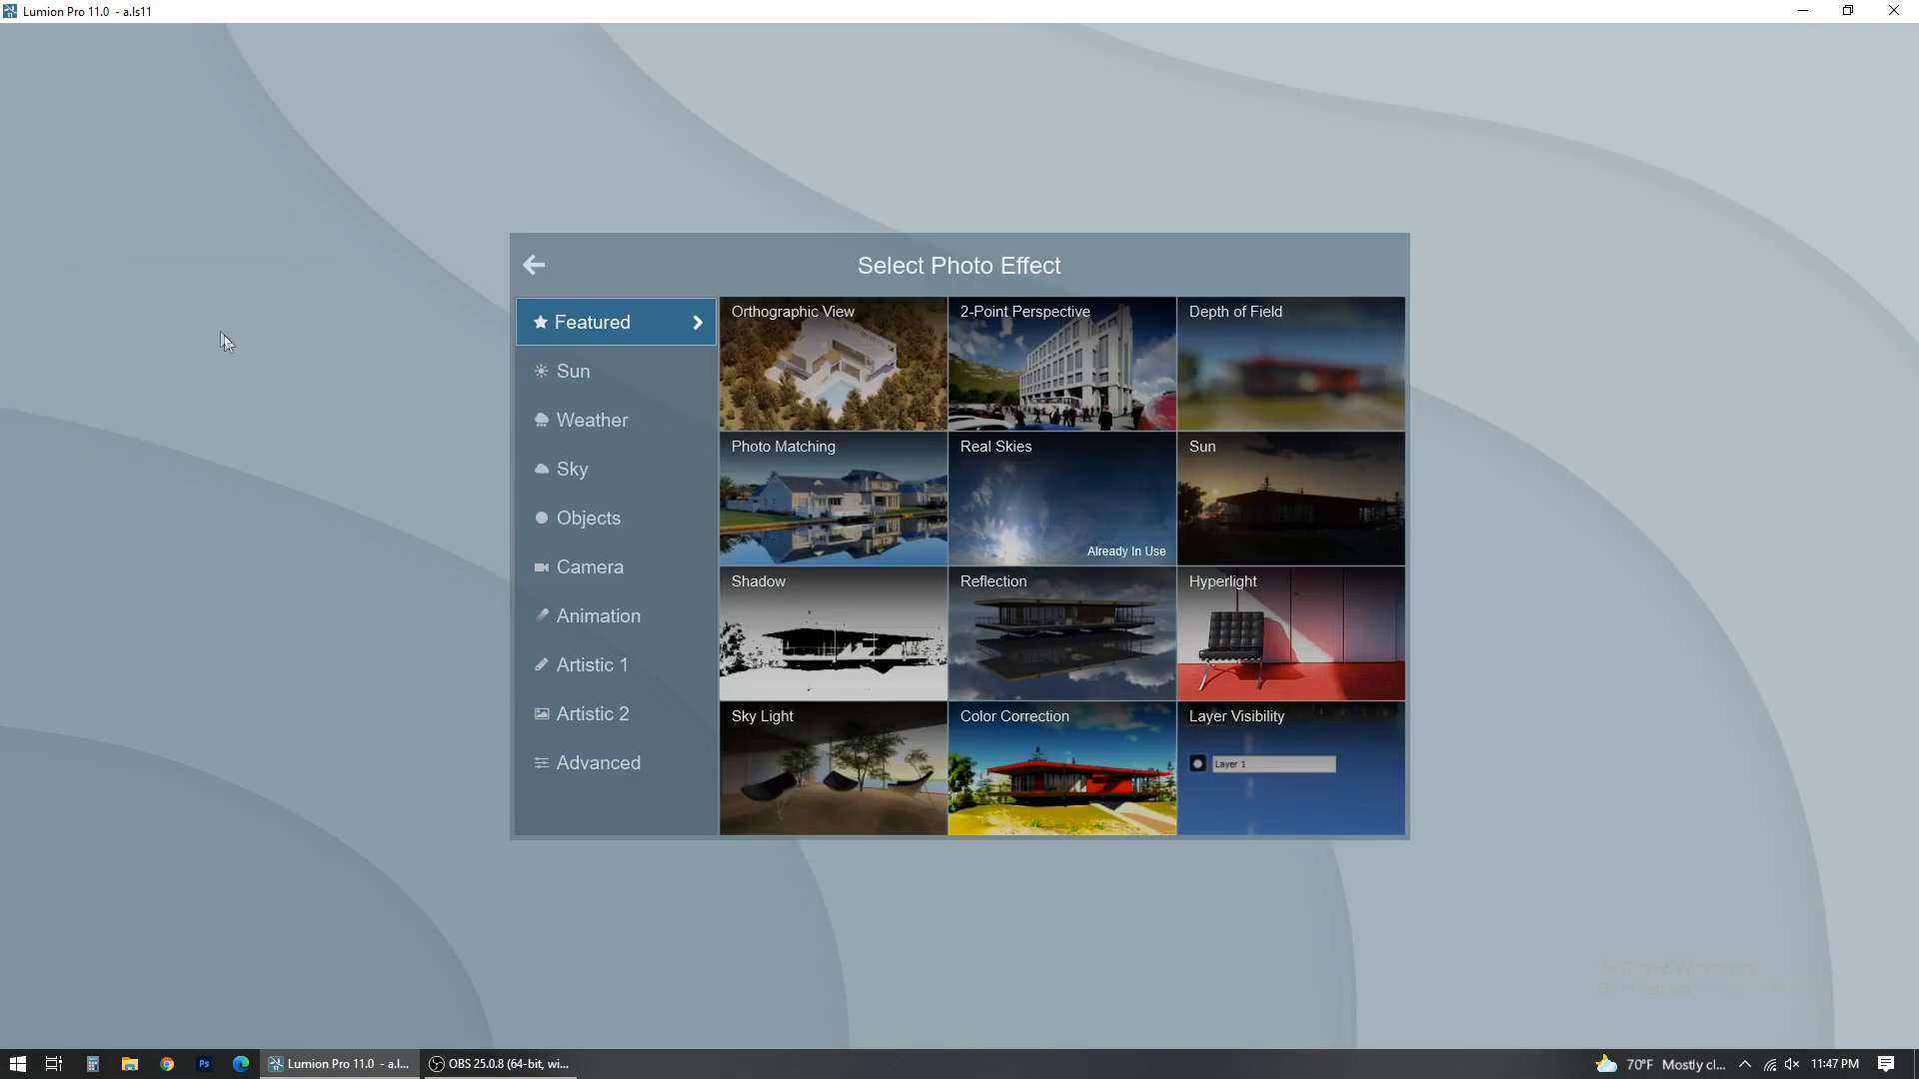
pyautogui.click(1089, 648)
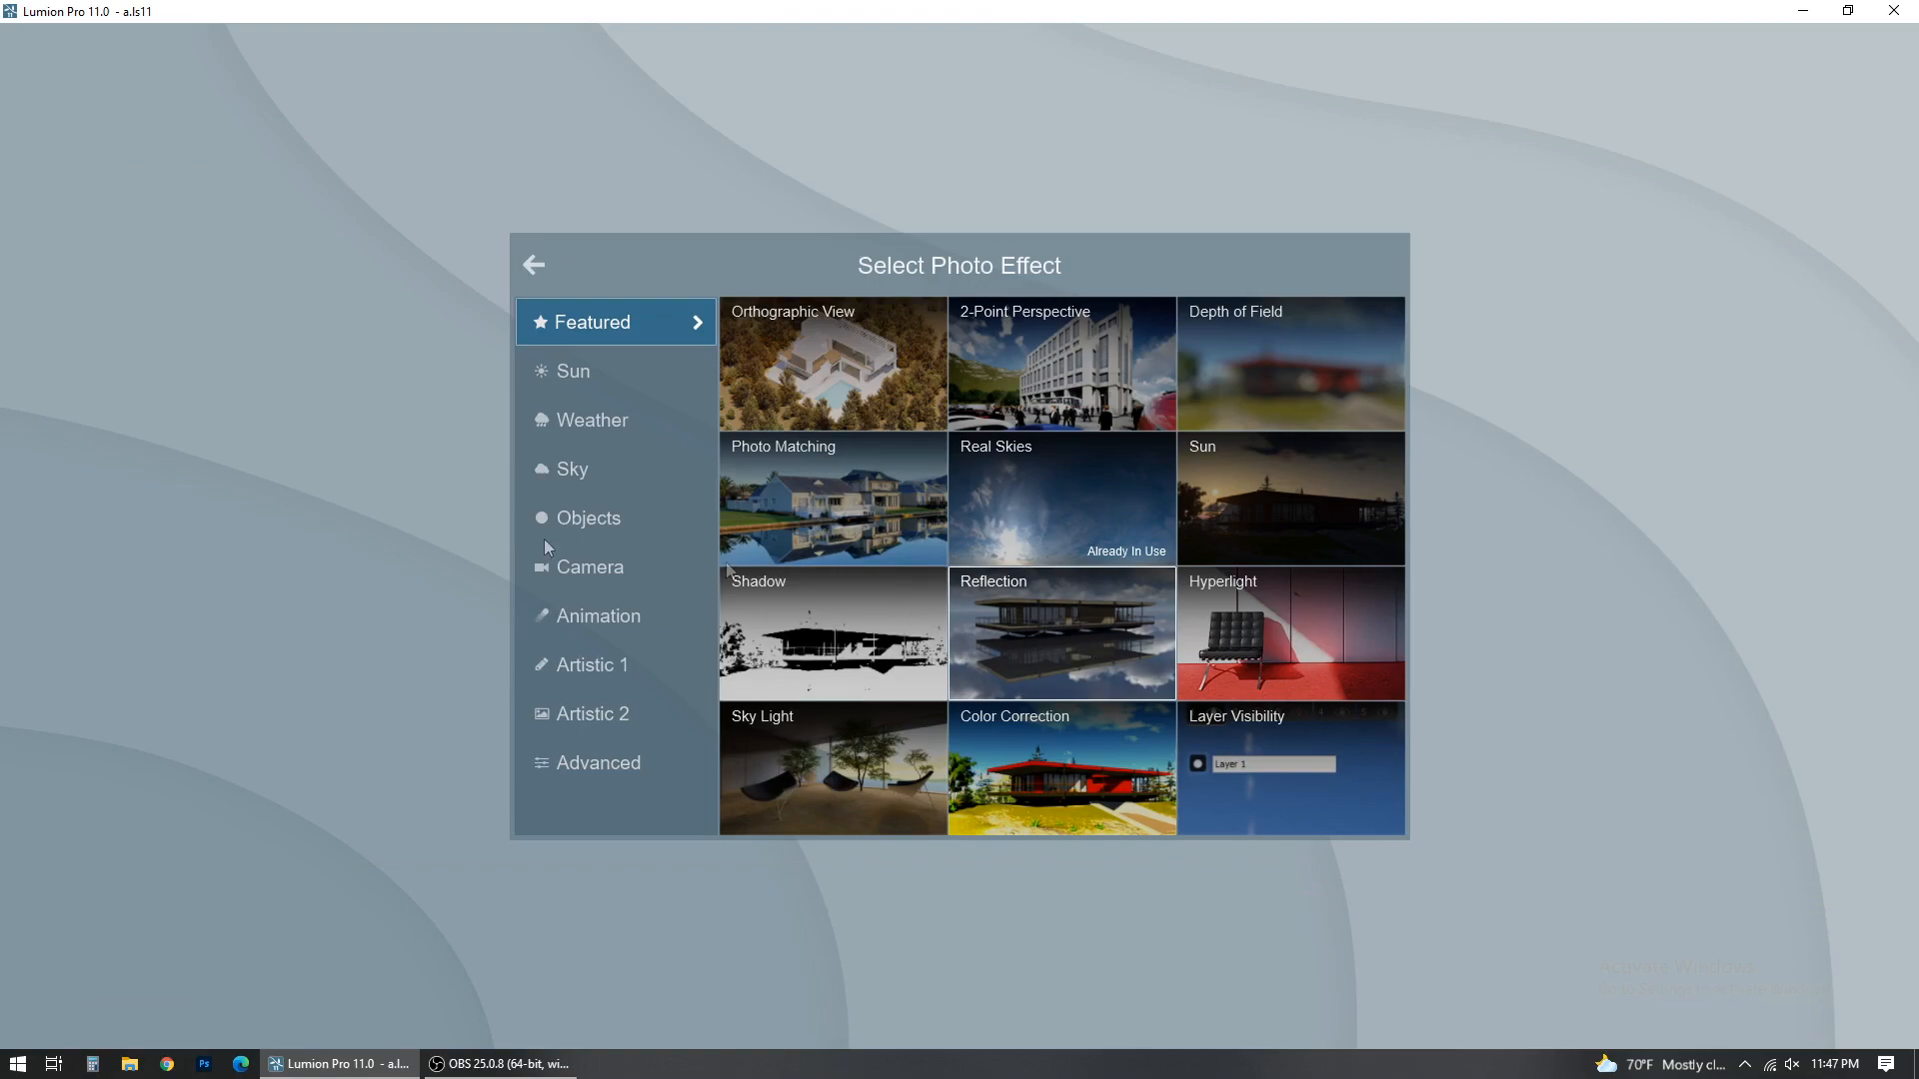
pyautogui.click(92, 292)
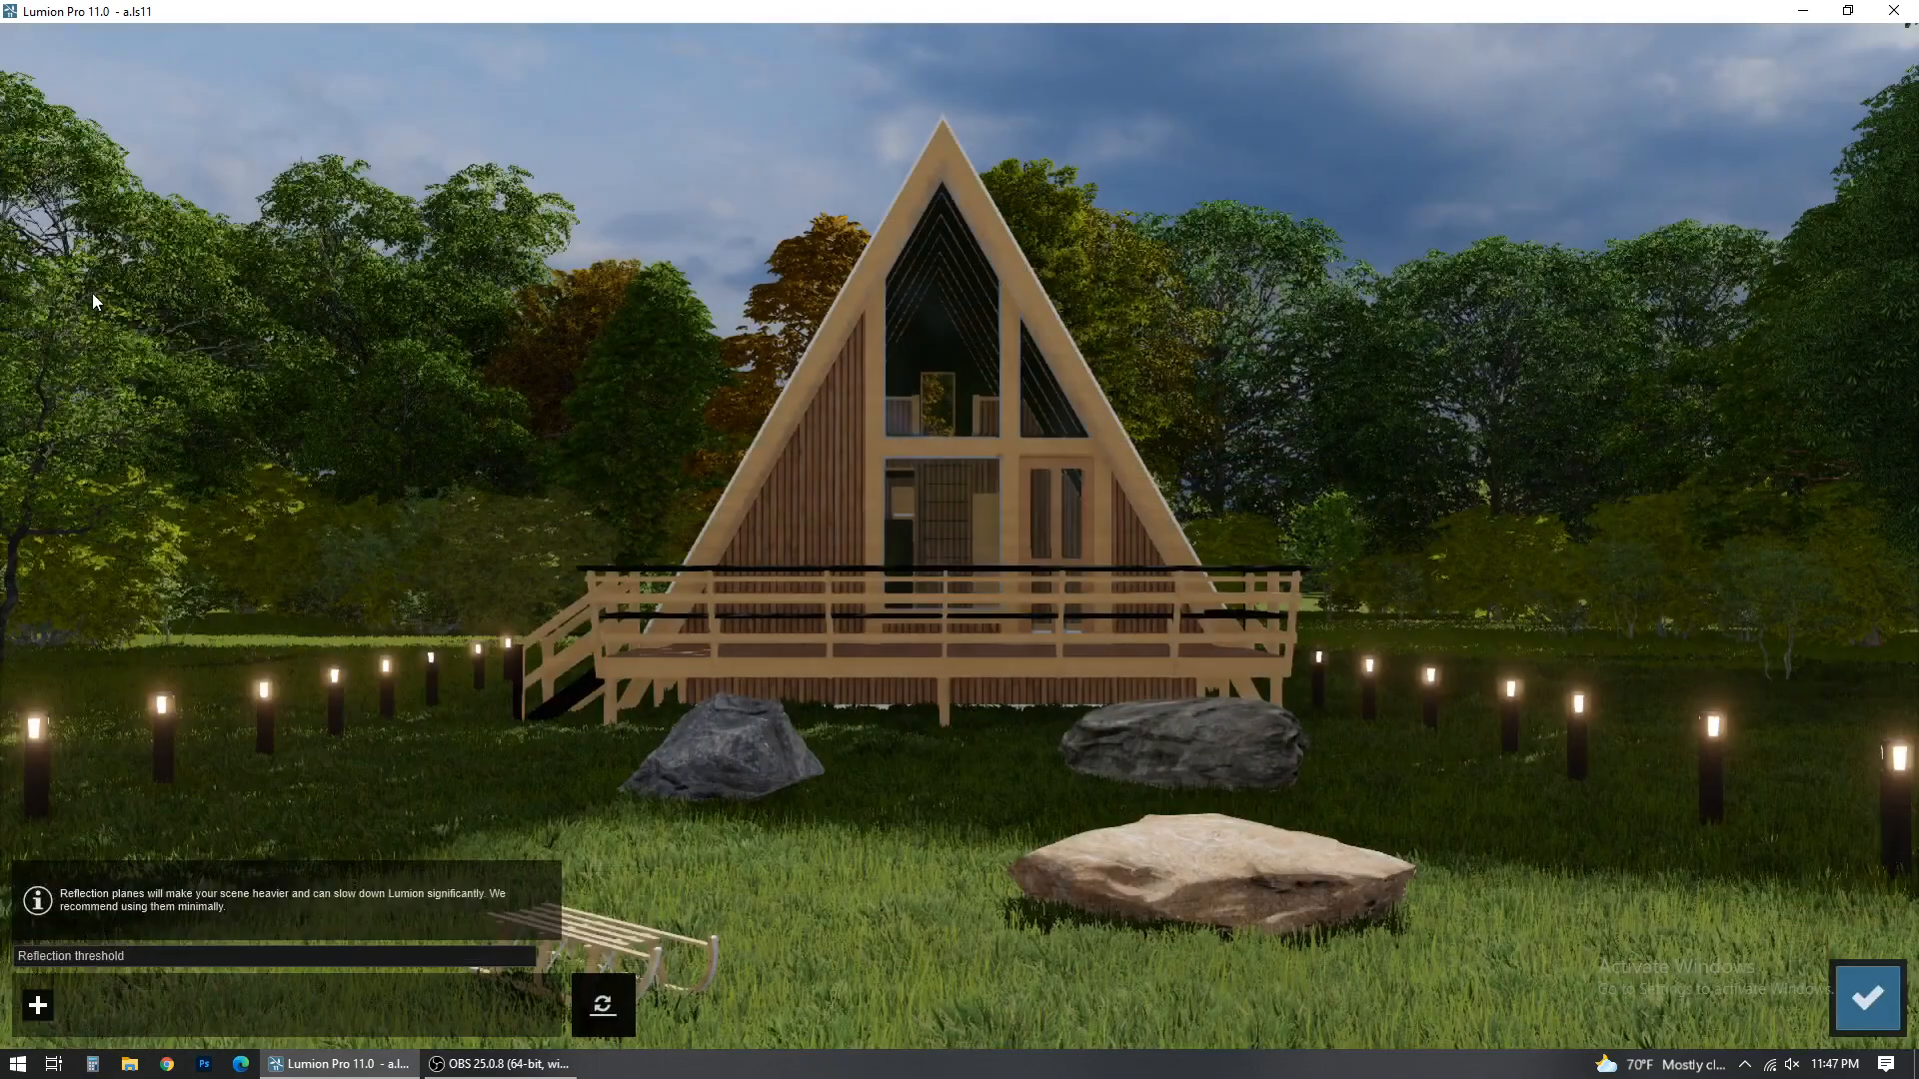
pyautogui.click(43, 1009)
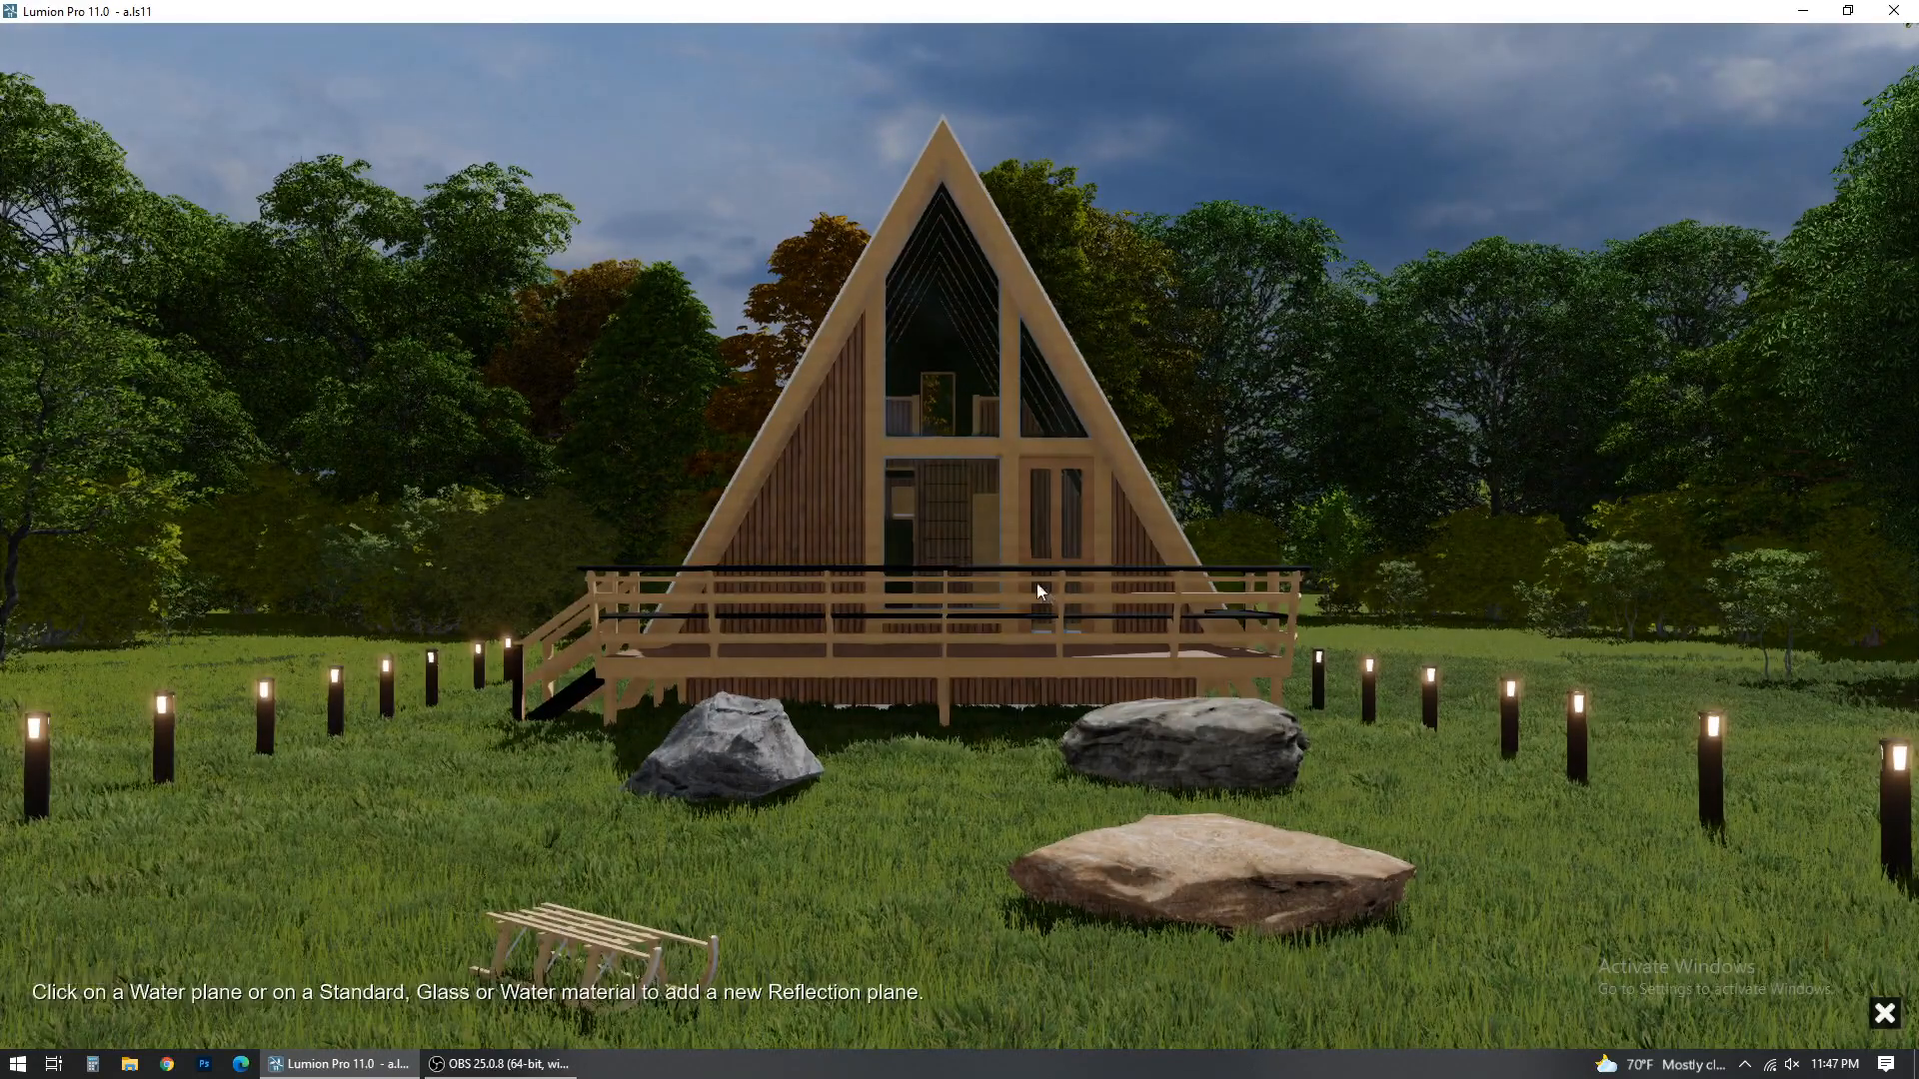
pyautogui.click(964, 507)
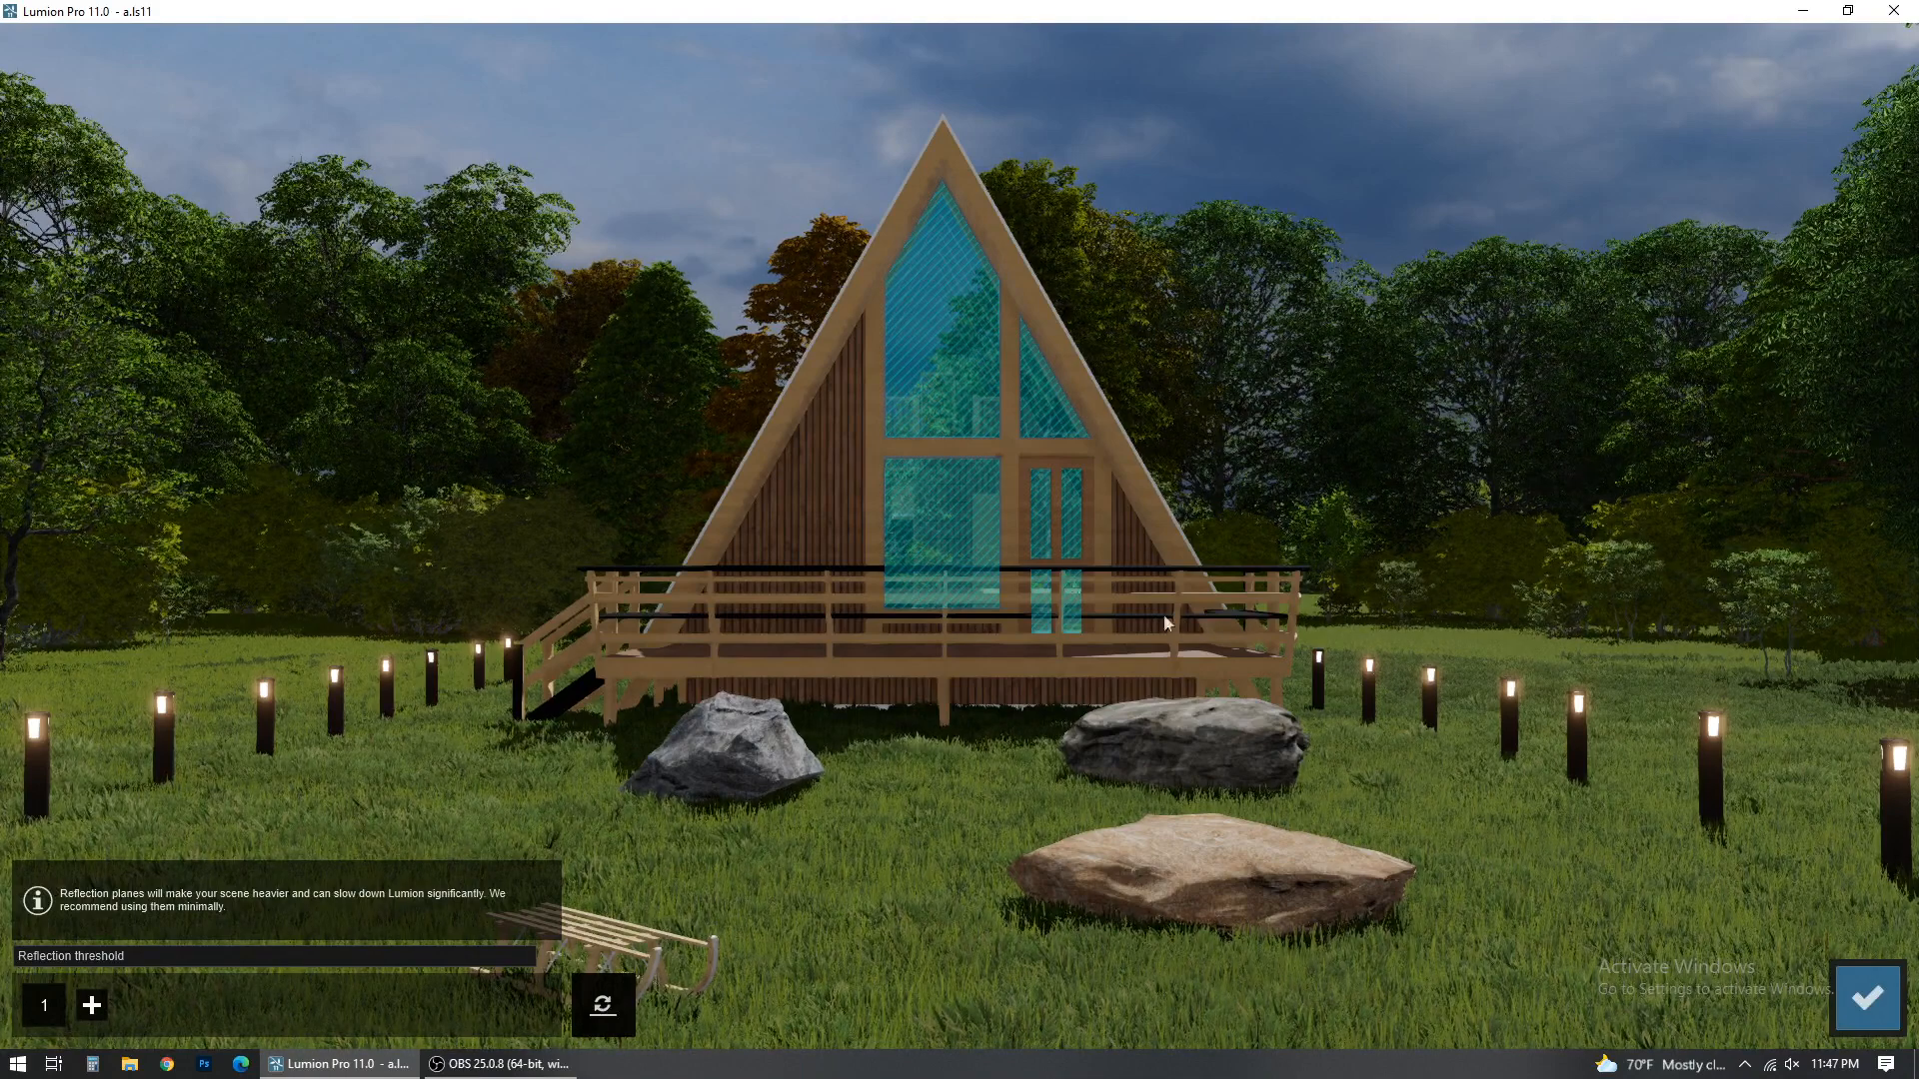
pyautogui.click(1867, 997)
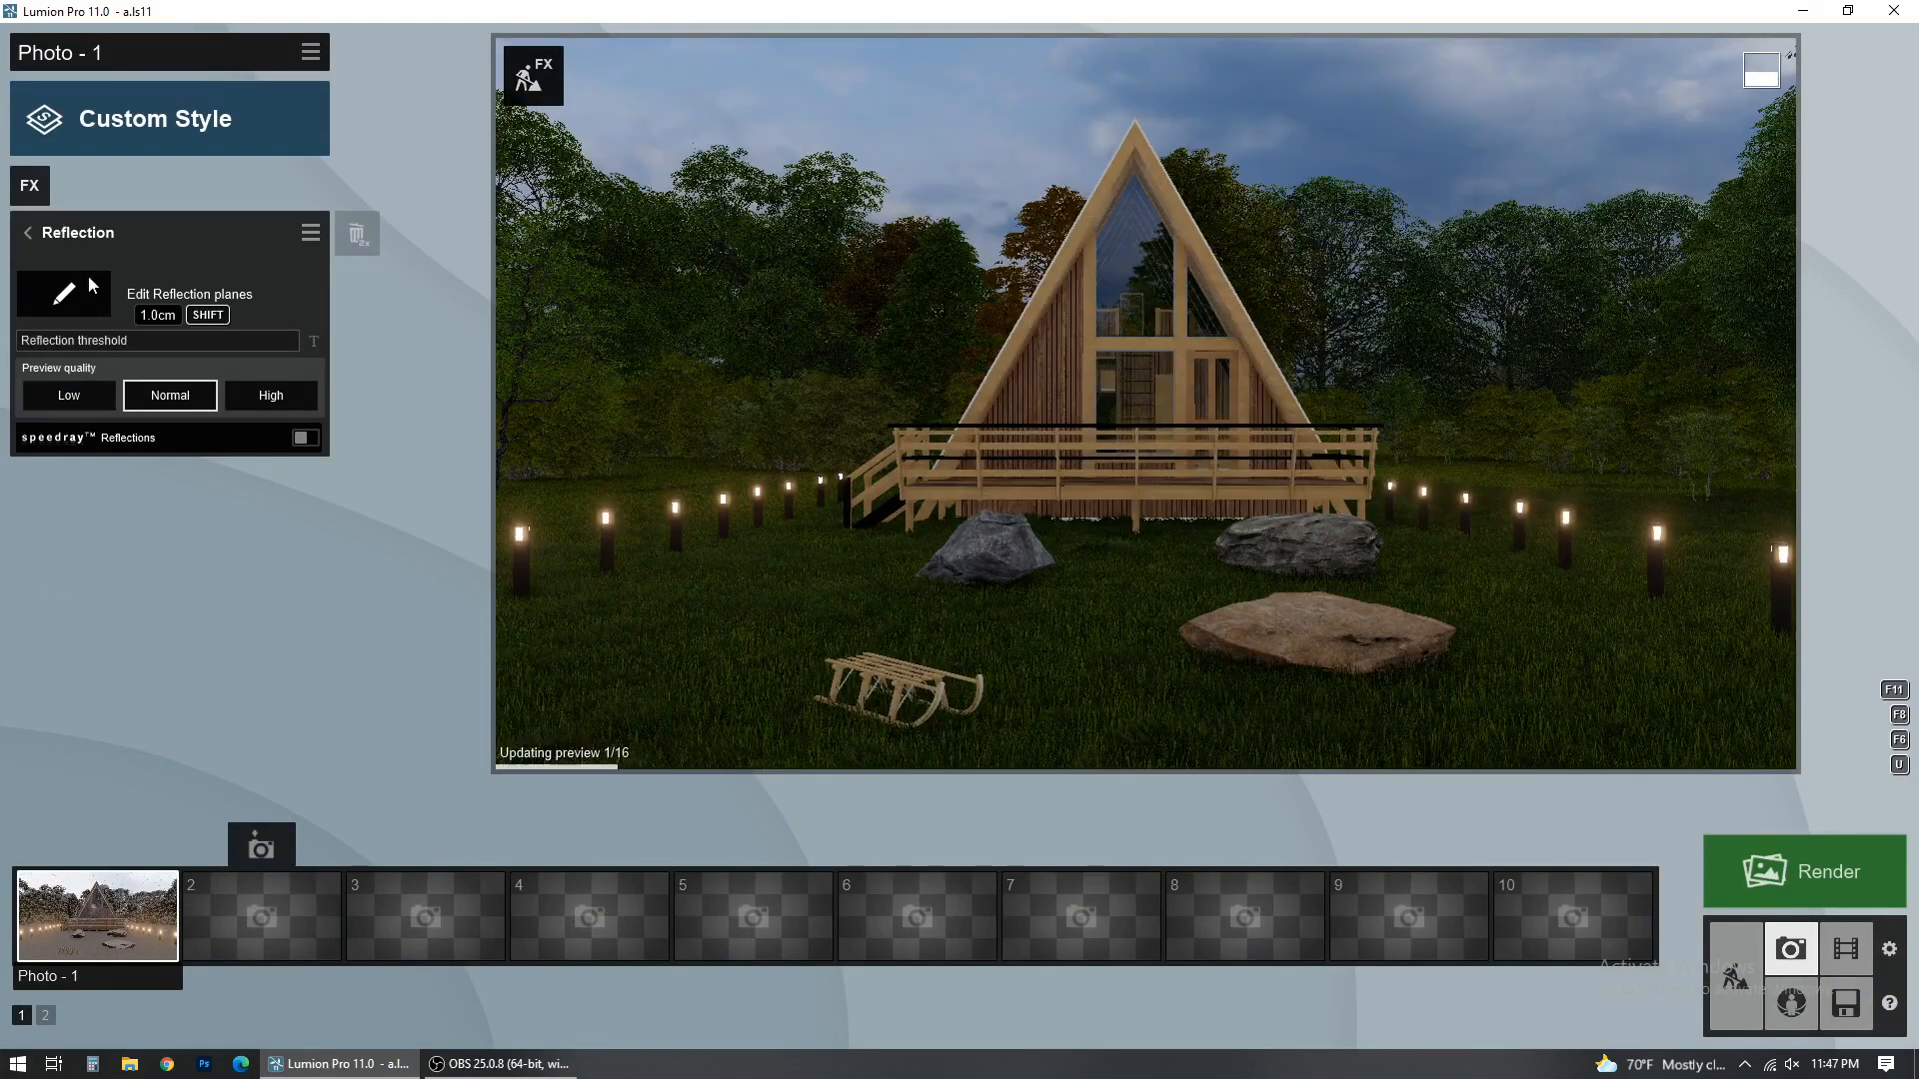
# Step: Add a Color Correction effect, warm up its temperature and set the tint to 0.1
pyautogui.click(27, 182)
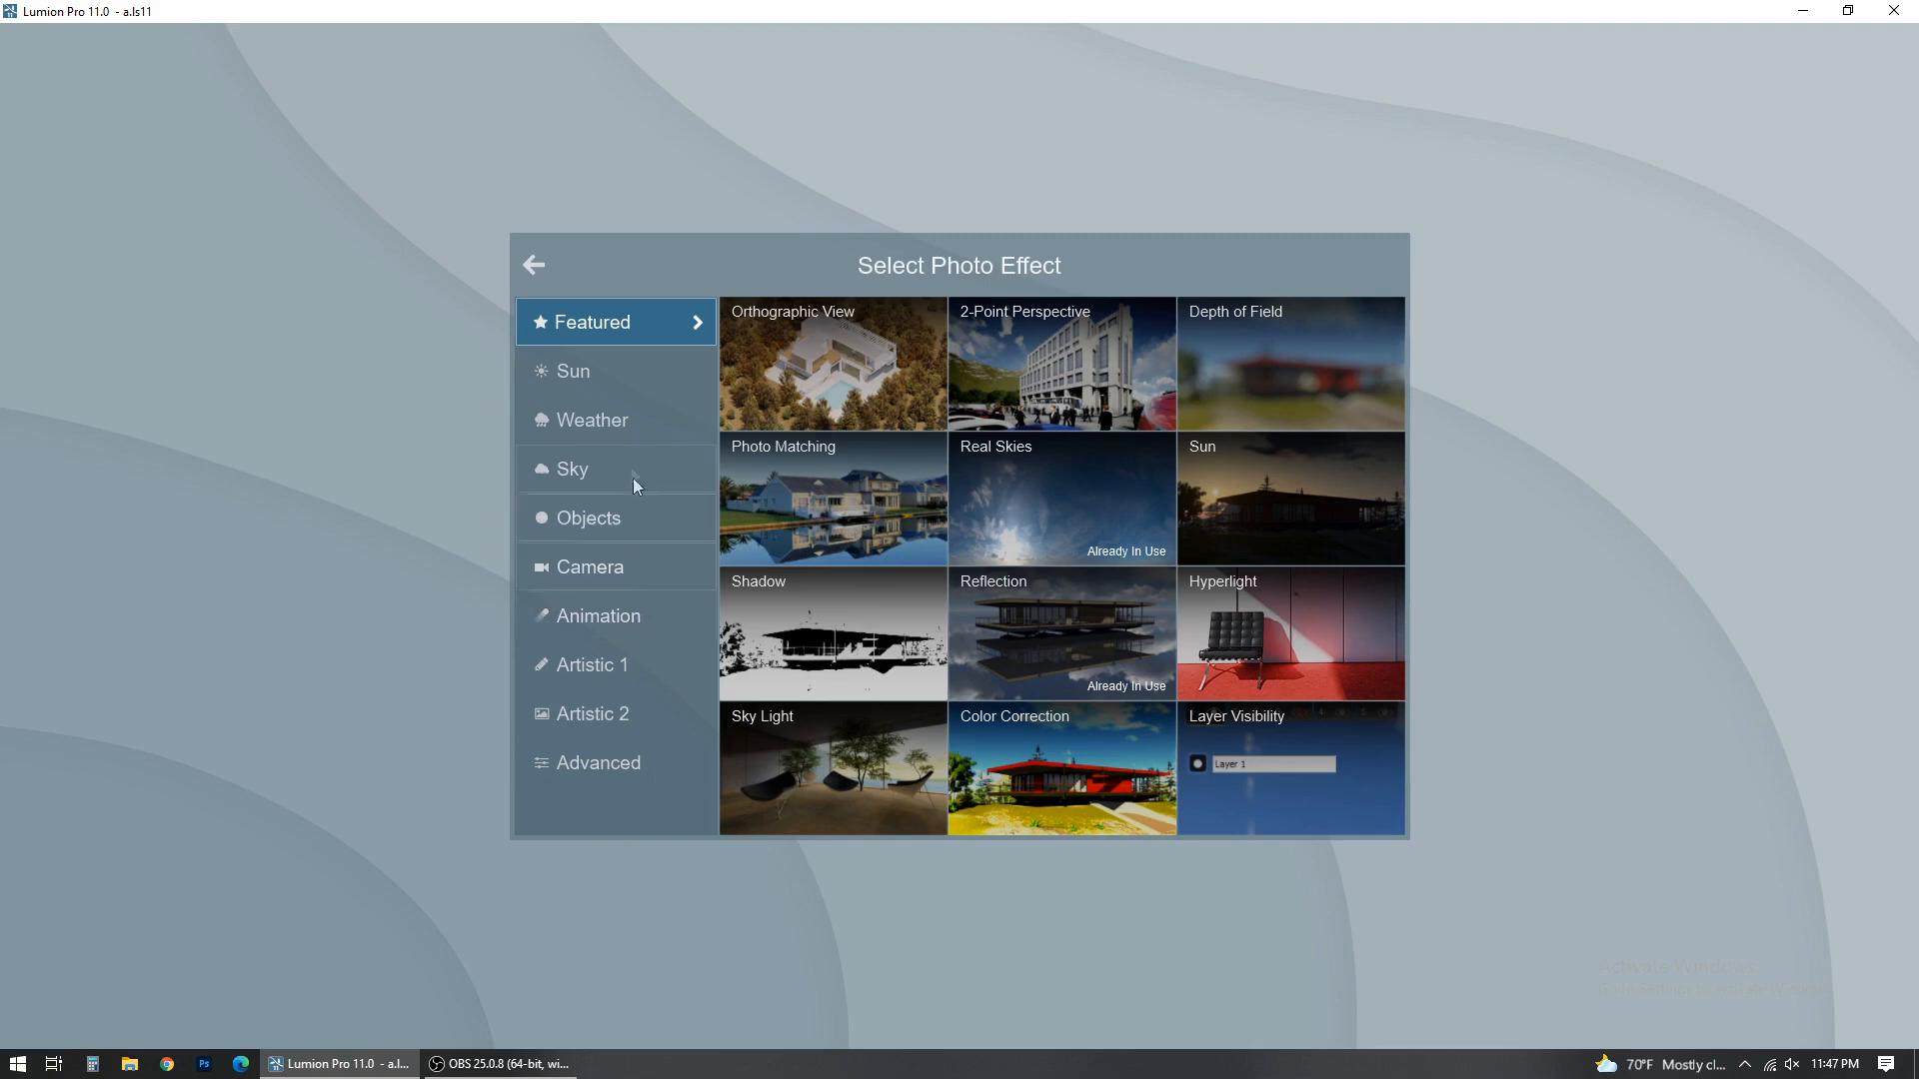
pyautogui.click(641, 651)
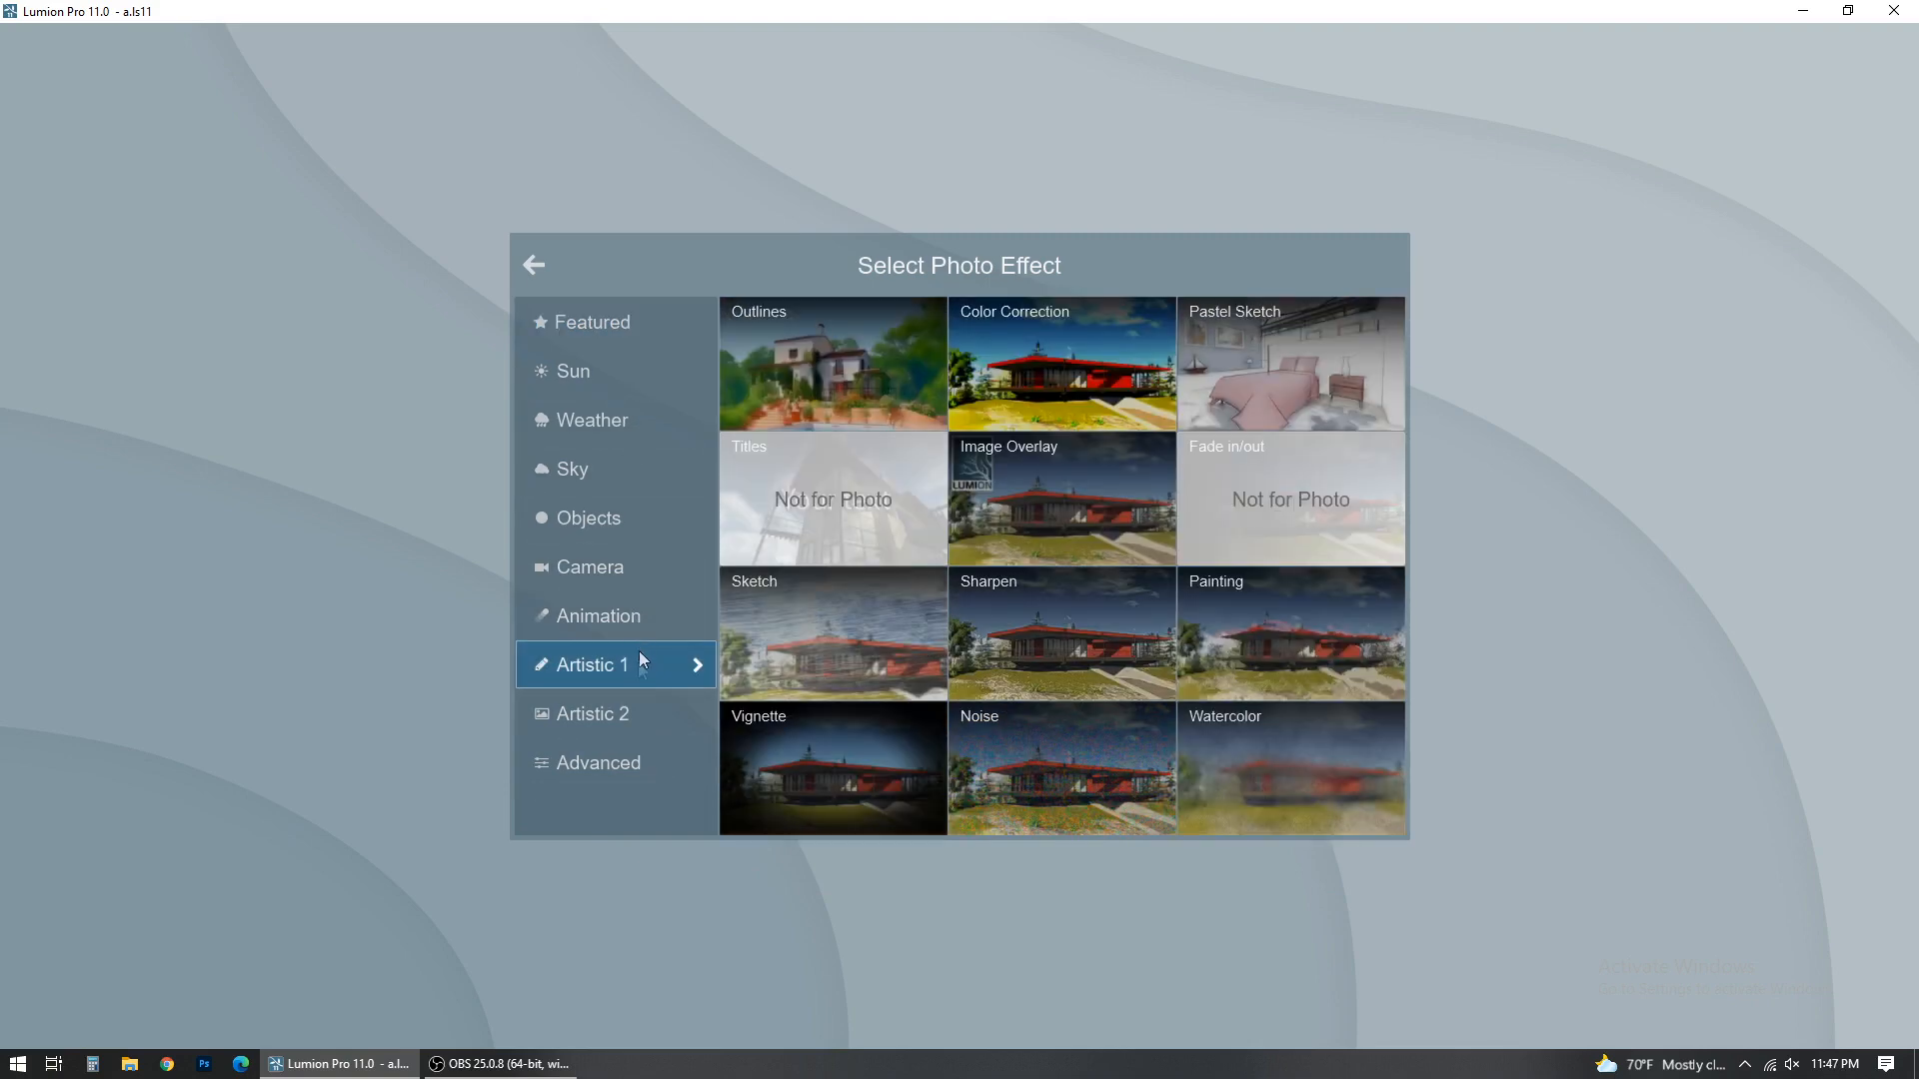
pyautogui.click(1010, 390)
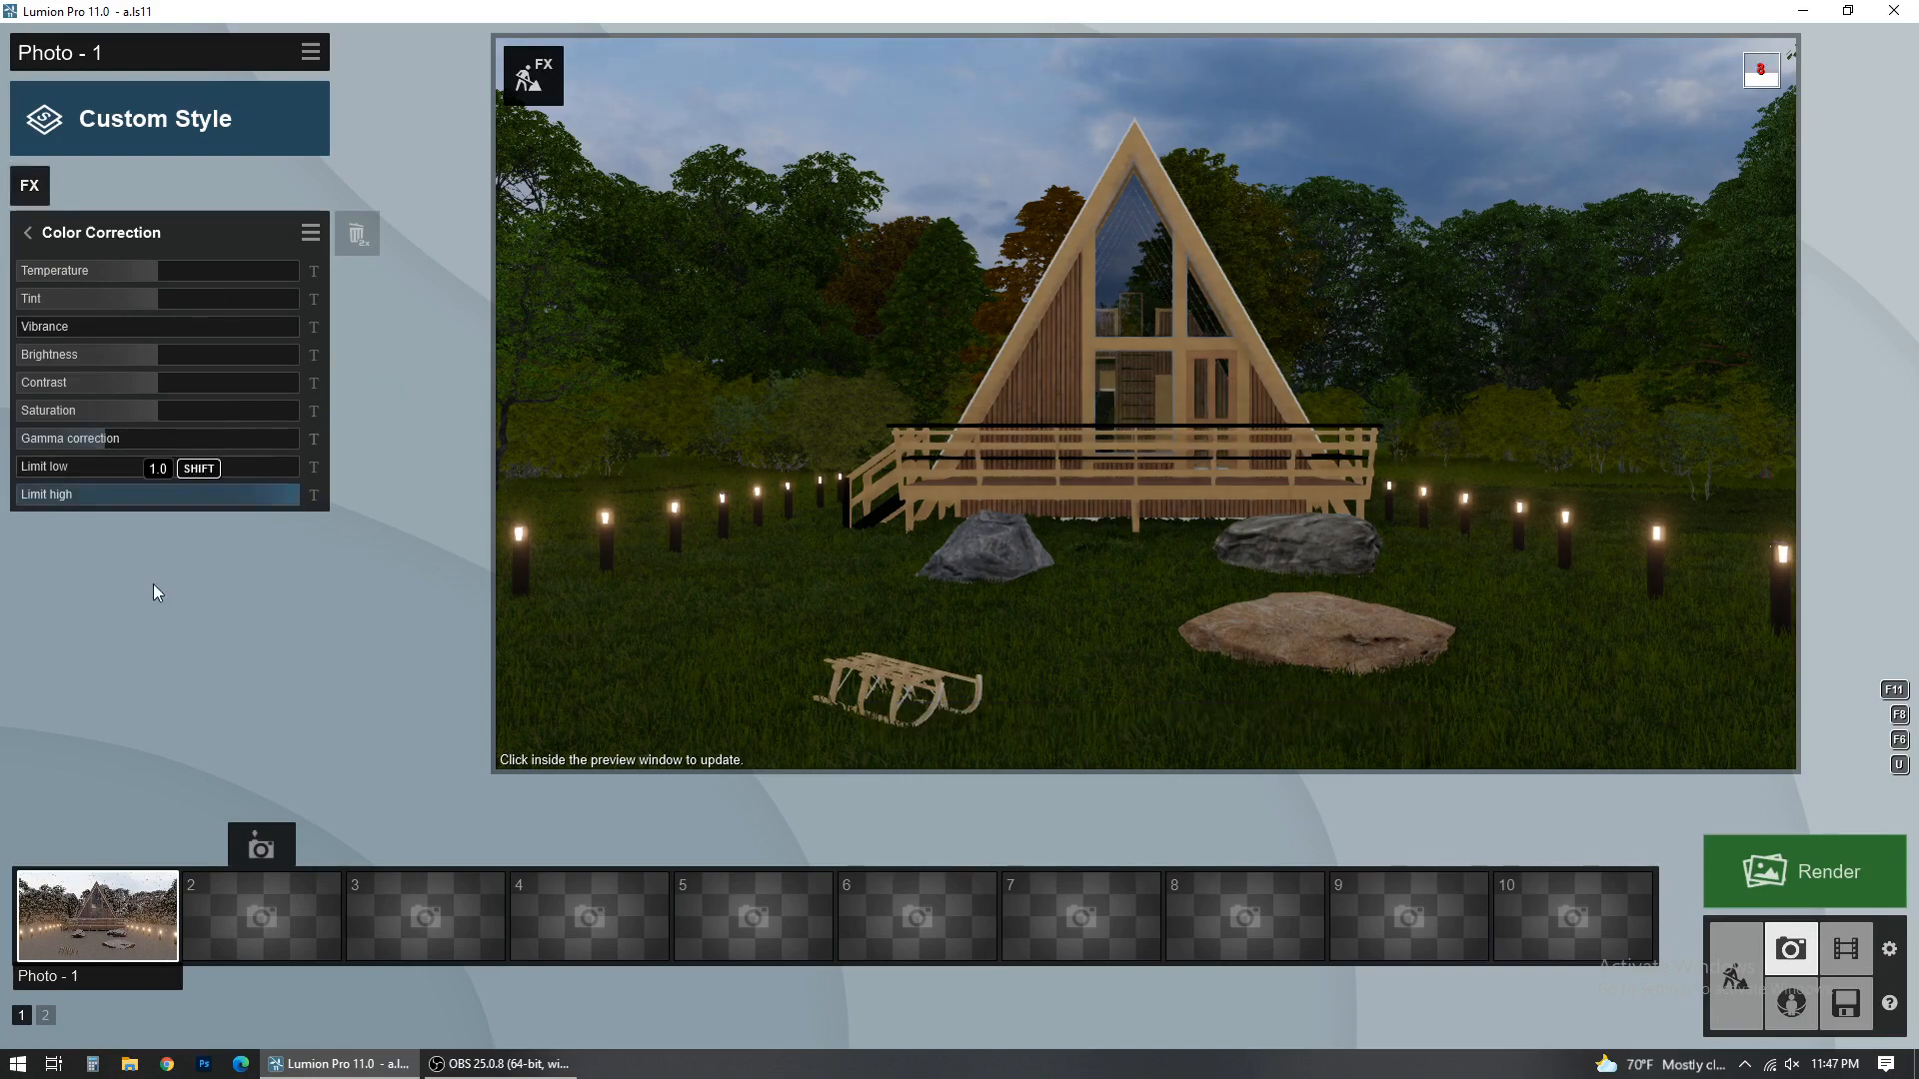
pyautogui.moveTo(158, 272); pyautogui.dragTo(170, 272)
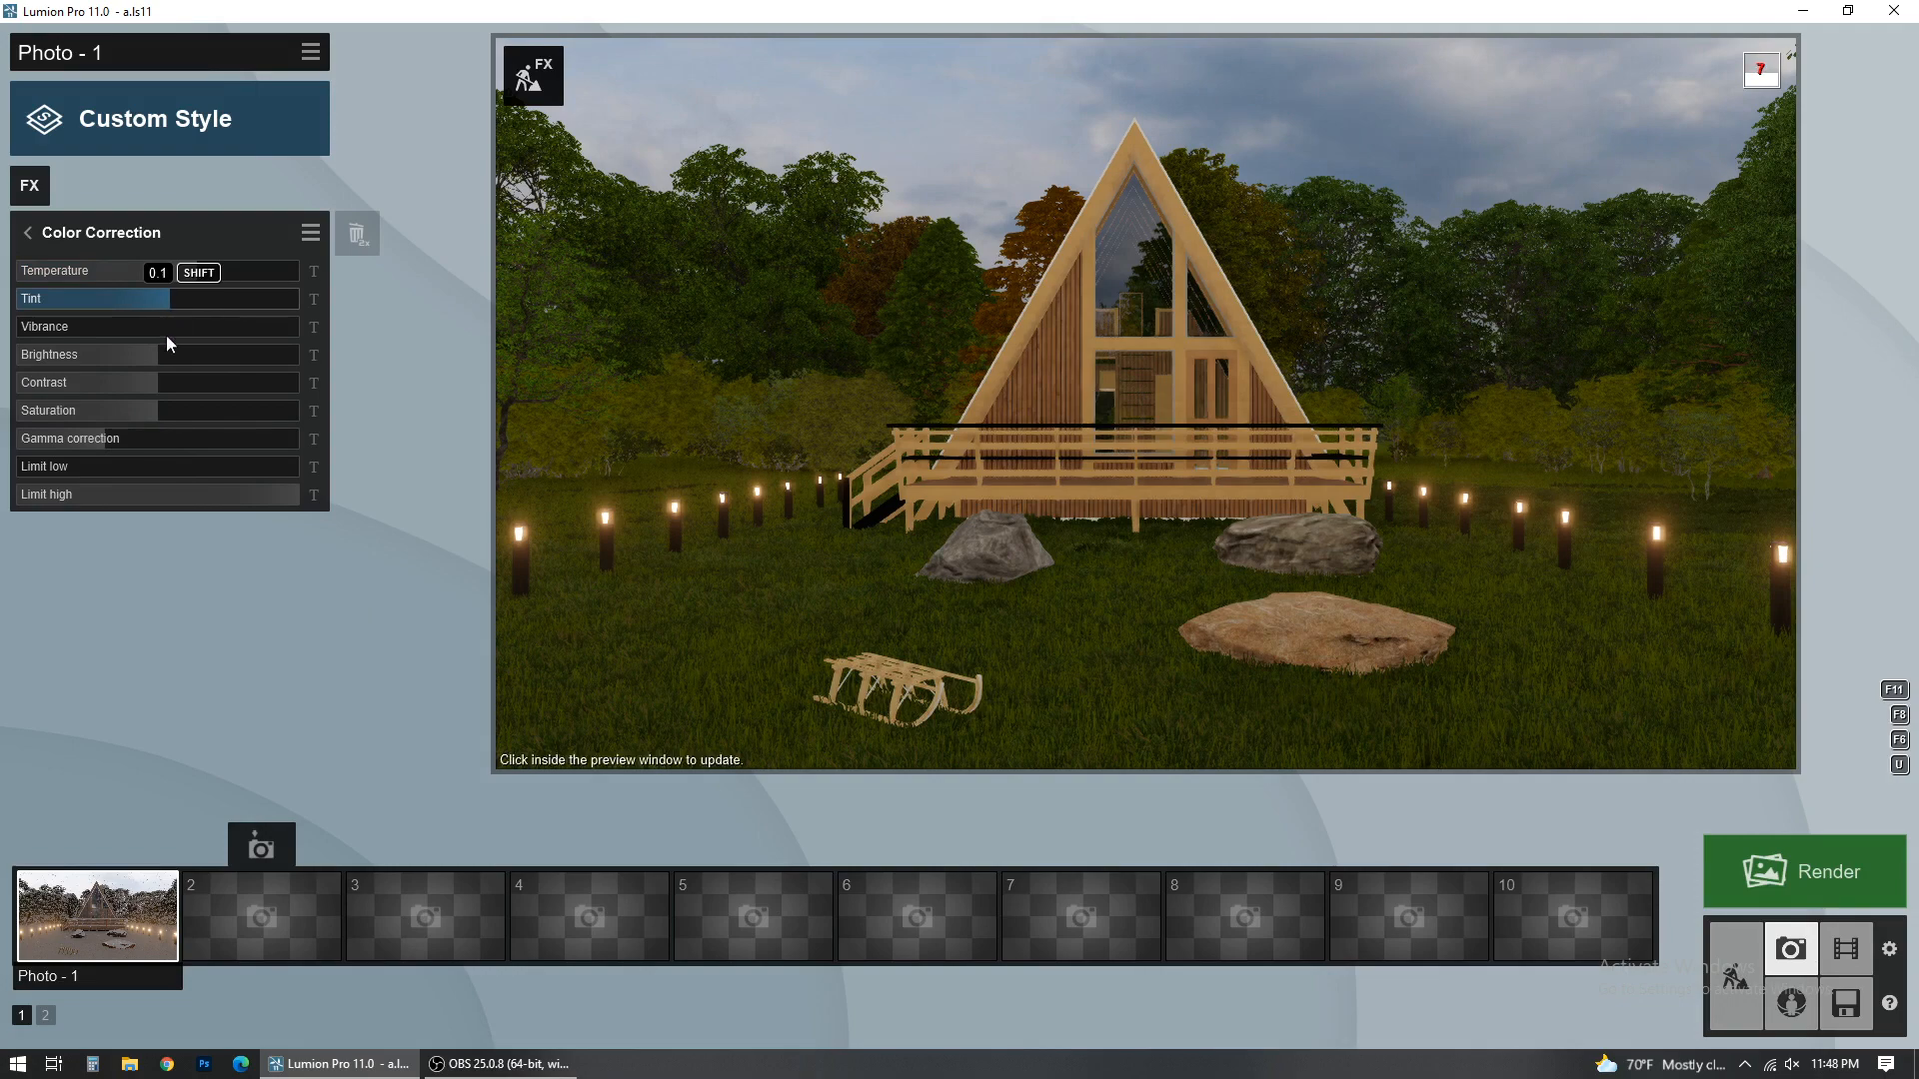
# Step: Raise the Color Correction brightness well above the midpoint and reduce the saturation slightly
pyautogui.moveTo(163, 362); pyautogui.dragTo(178, 365)
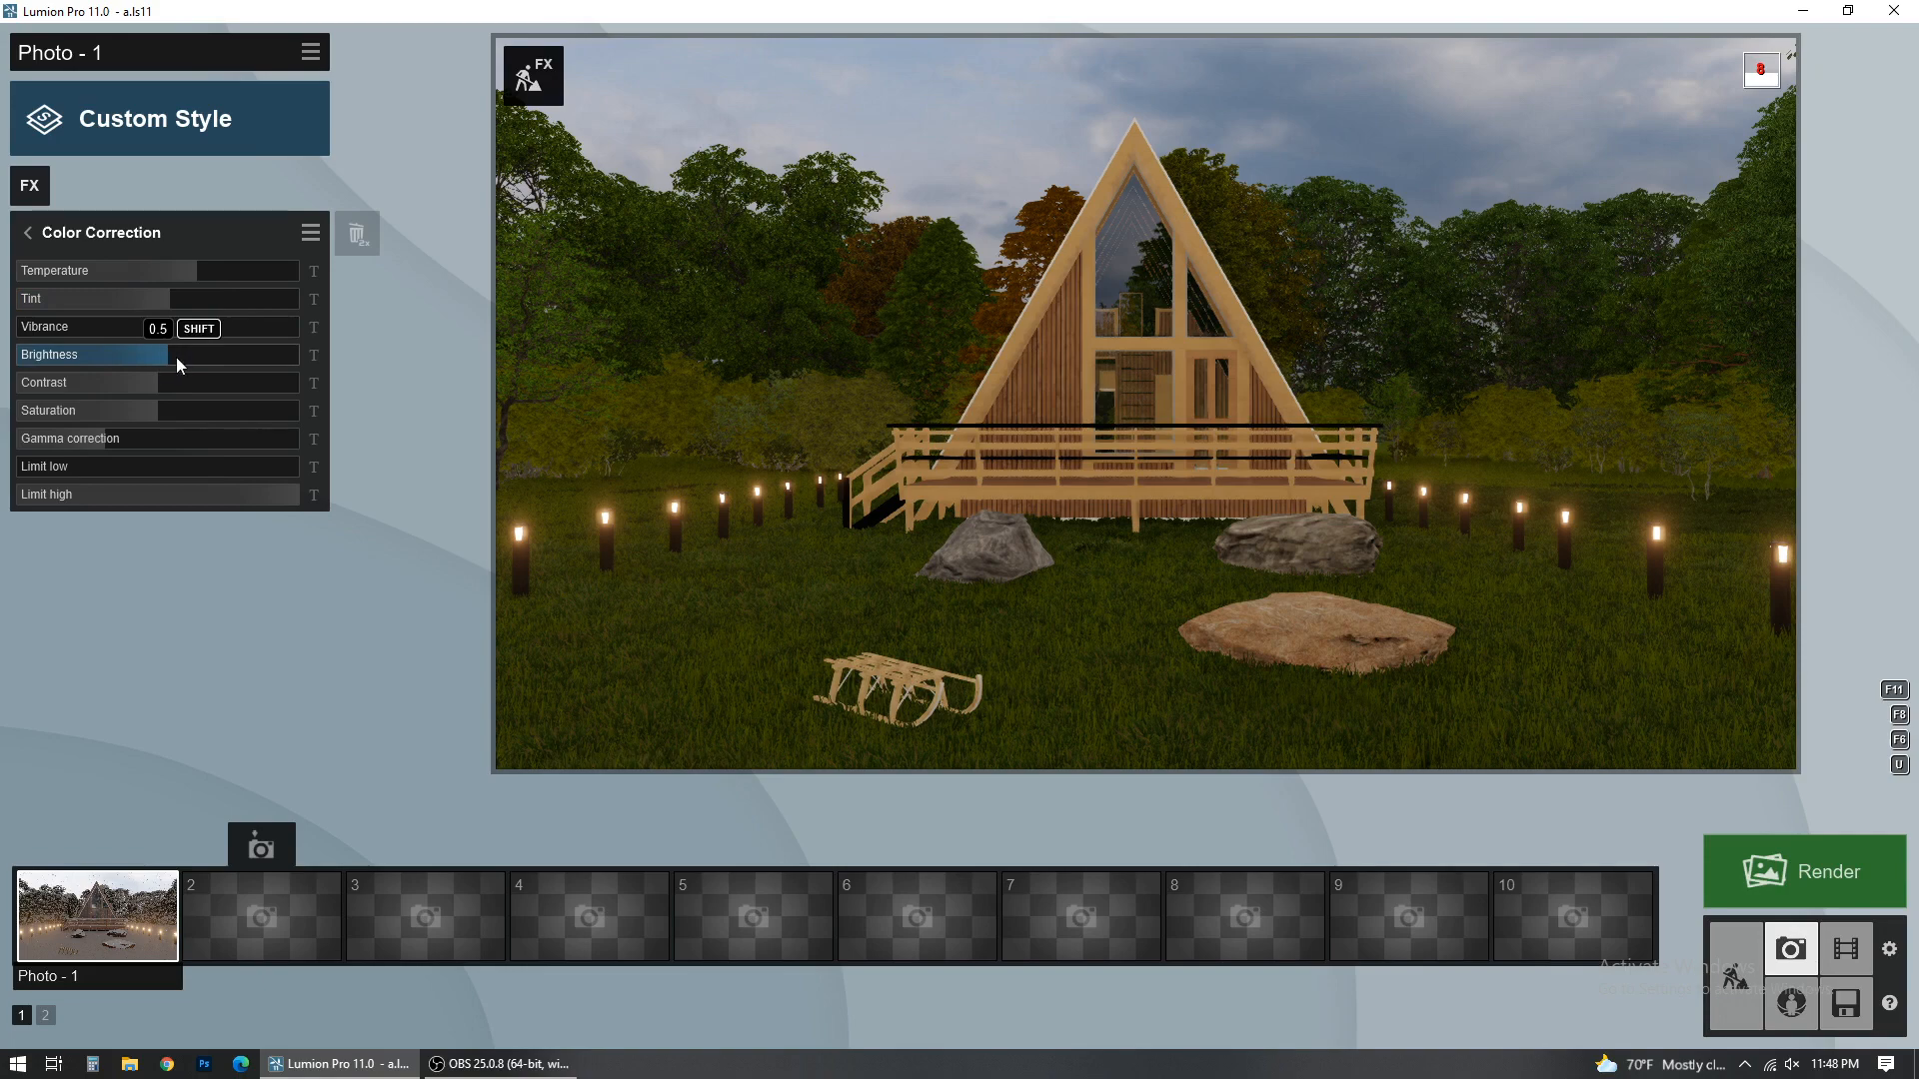
pyautogui.click(233, 354)
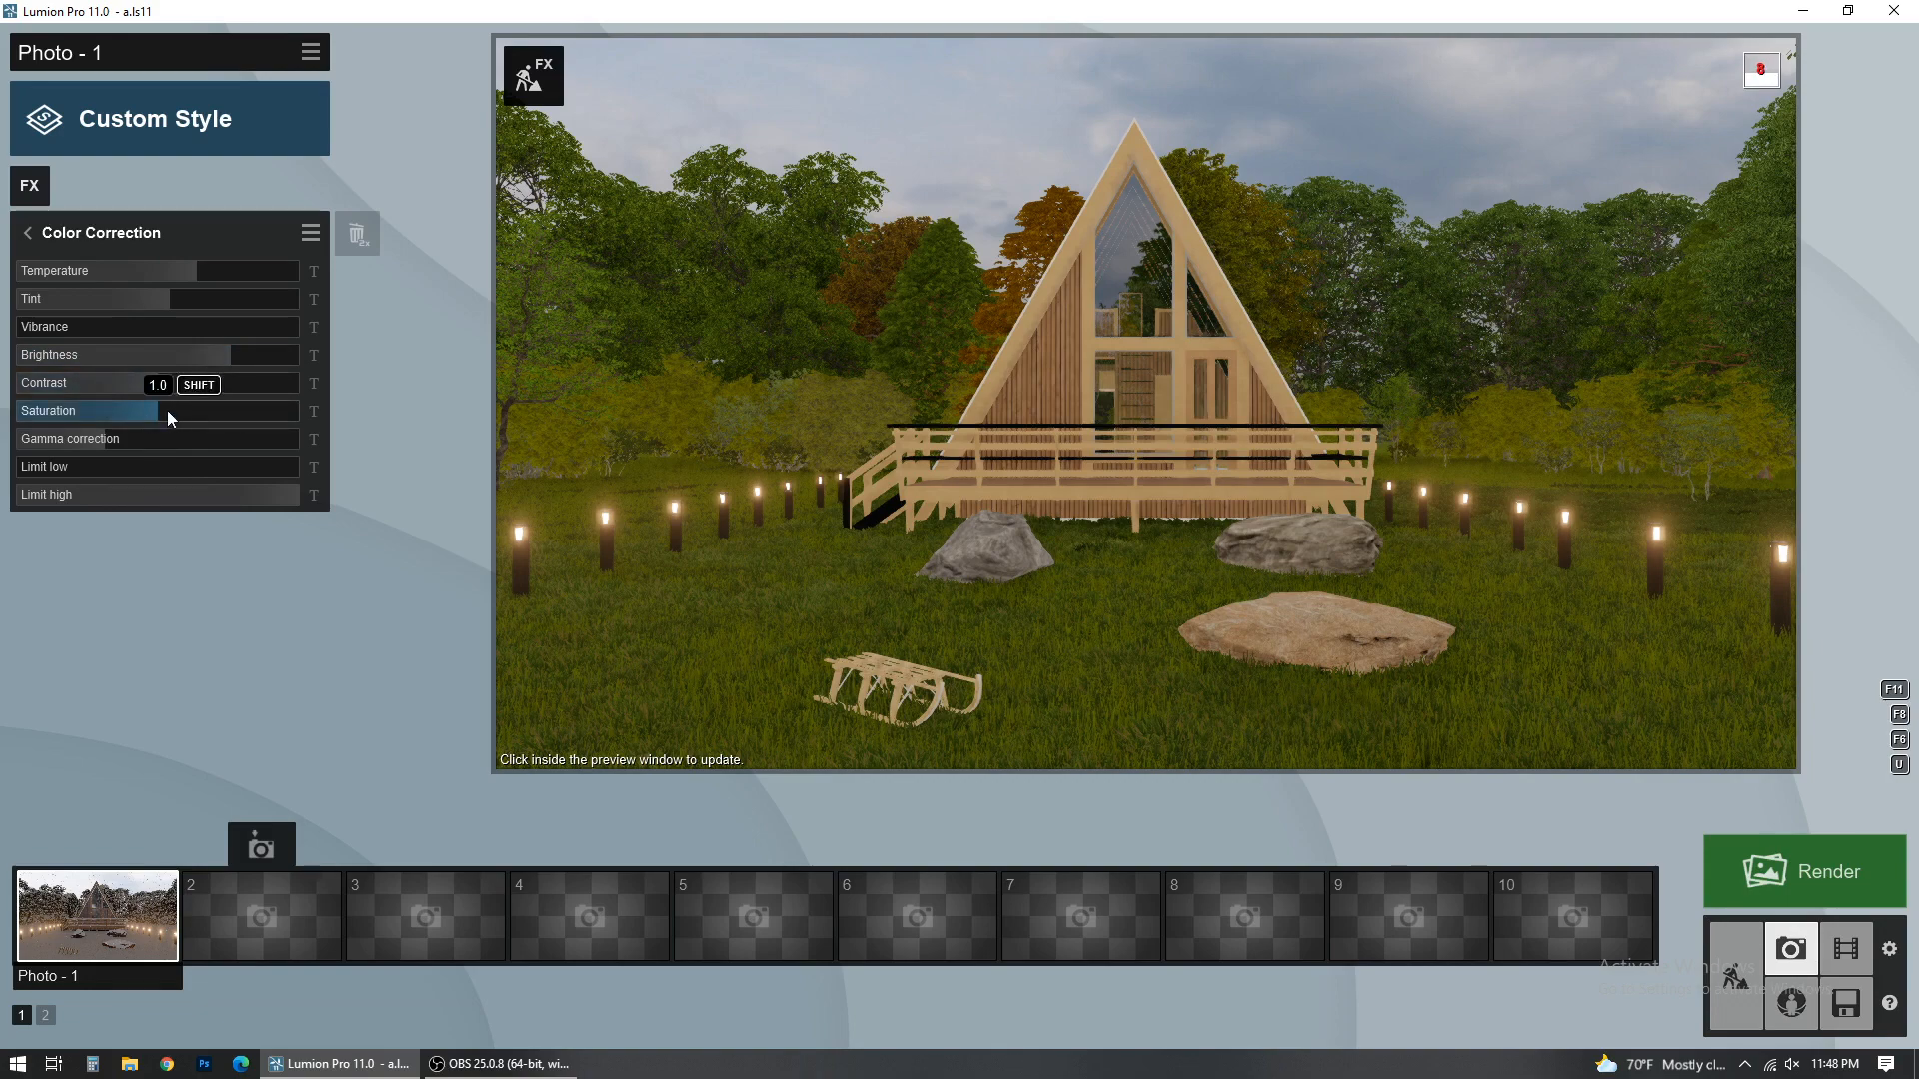
pyautogui.moveTo(166, 410); pyautogui.dragTo(130, 412)
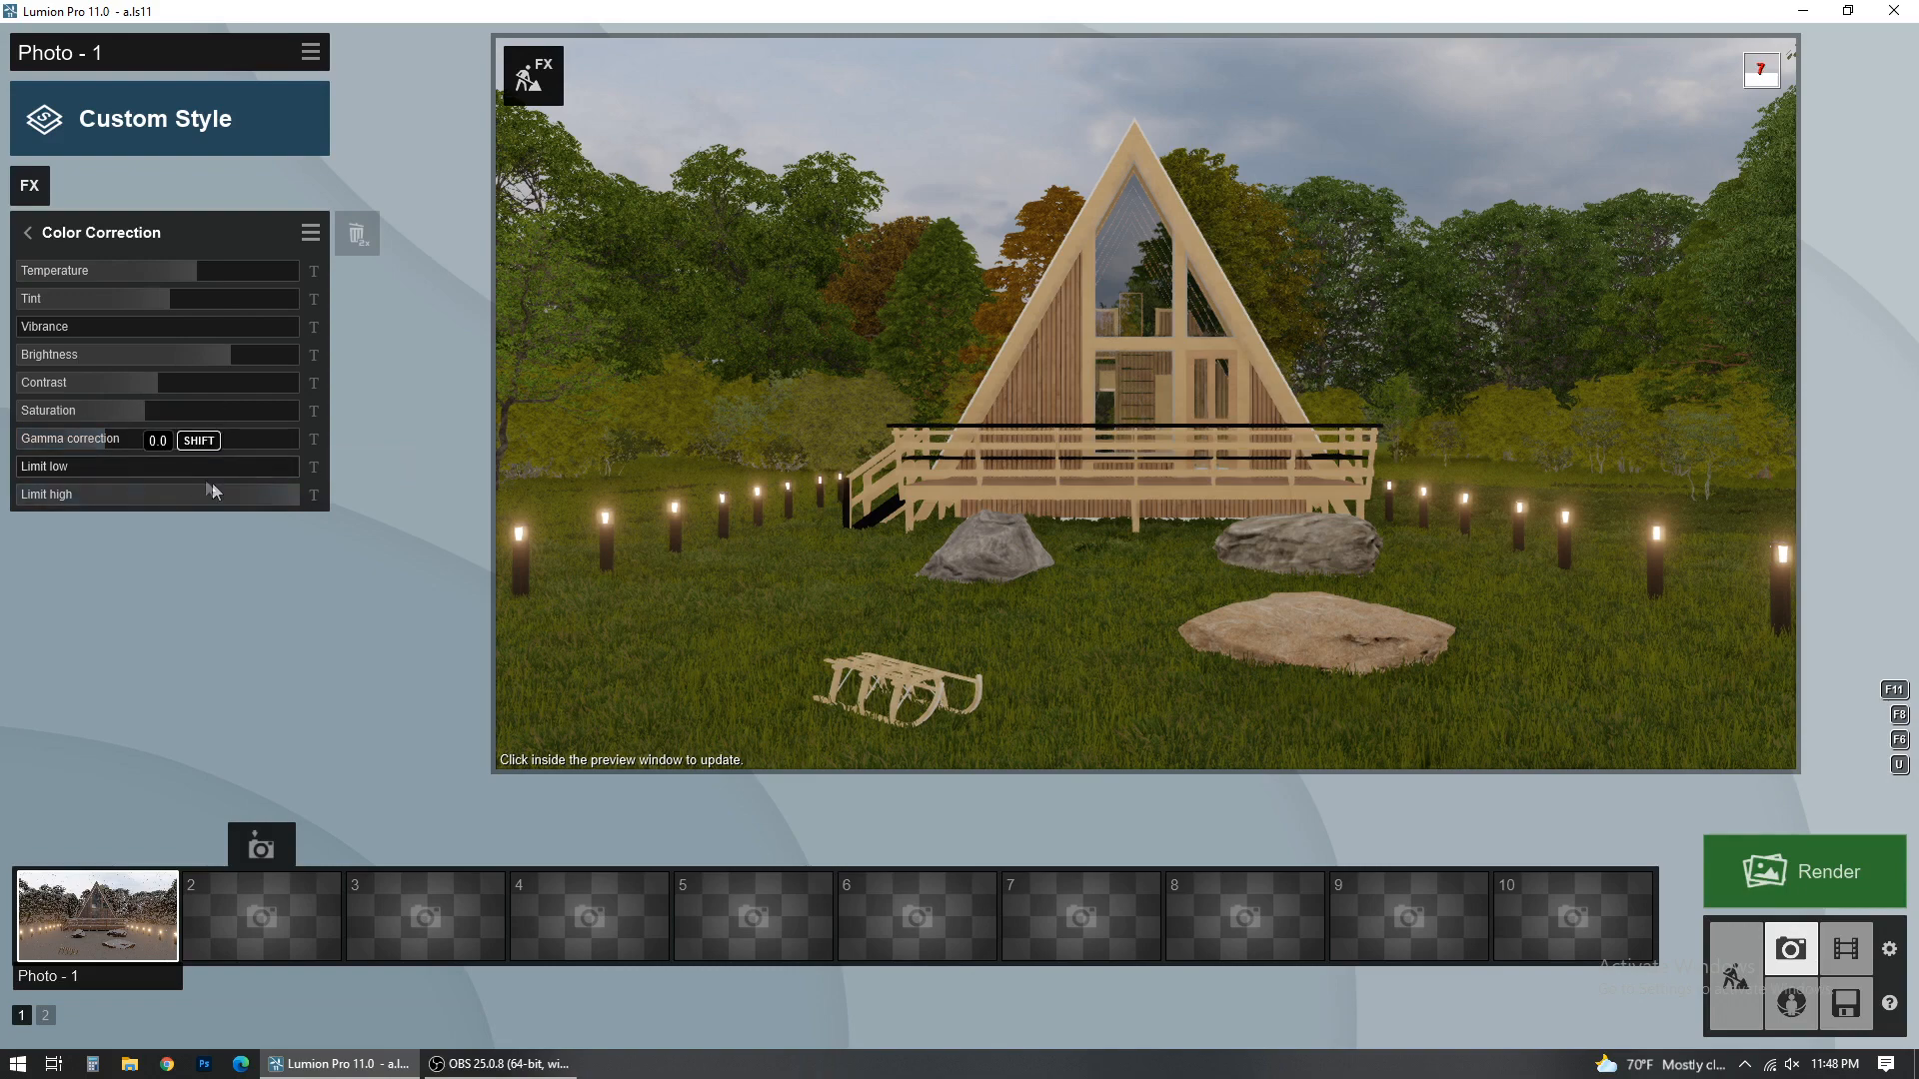
pyautogui.click(30, 234)
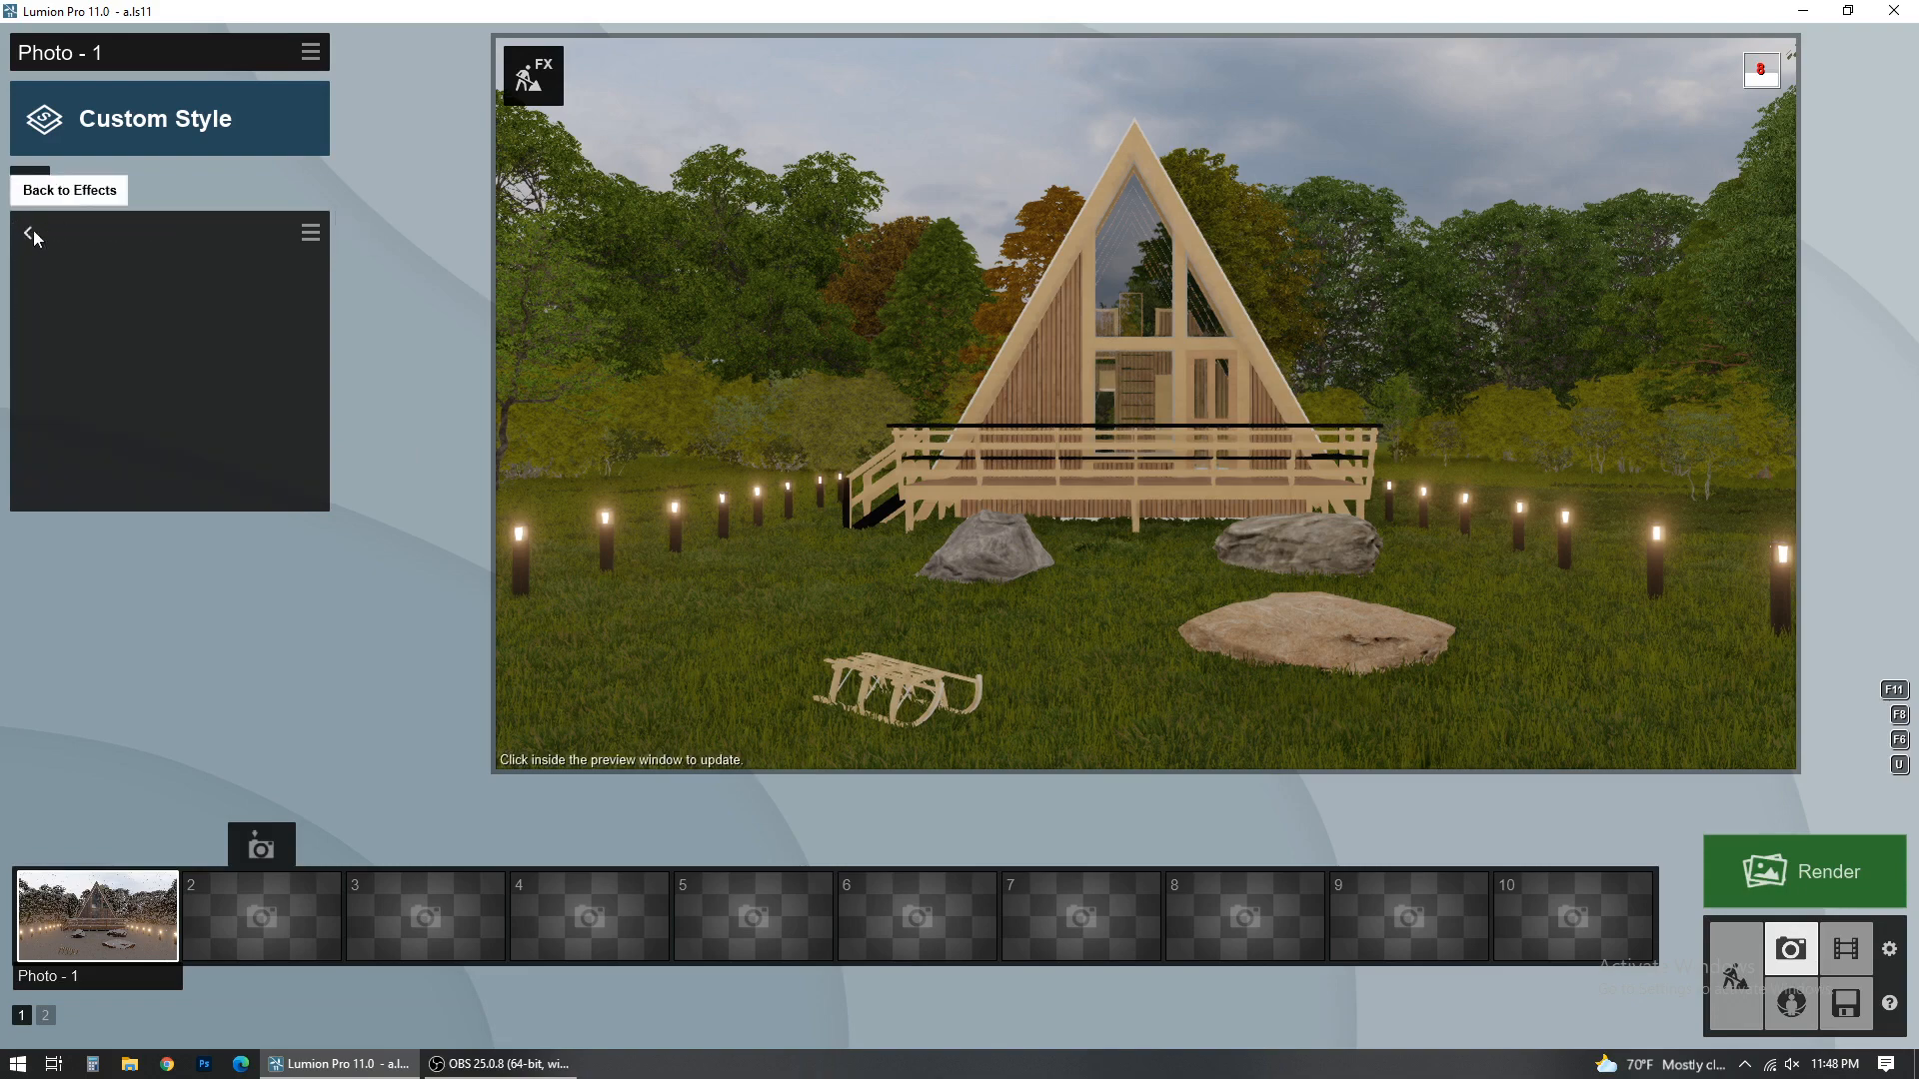
# Step: Add a Precipitation effect to the photo and shift its Rain / Snow setting past the midpoint to snow
pyautogui.click(44, 170)
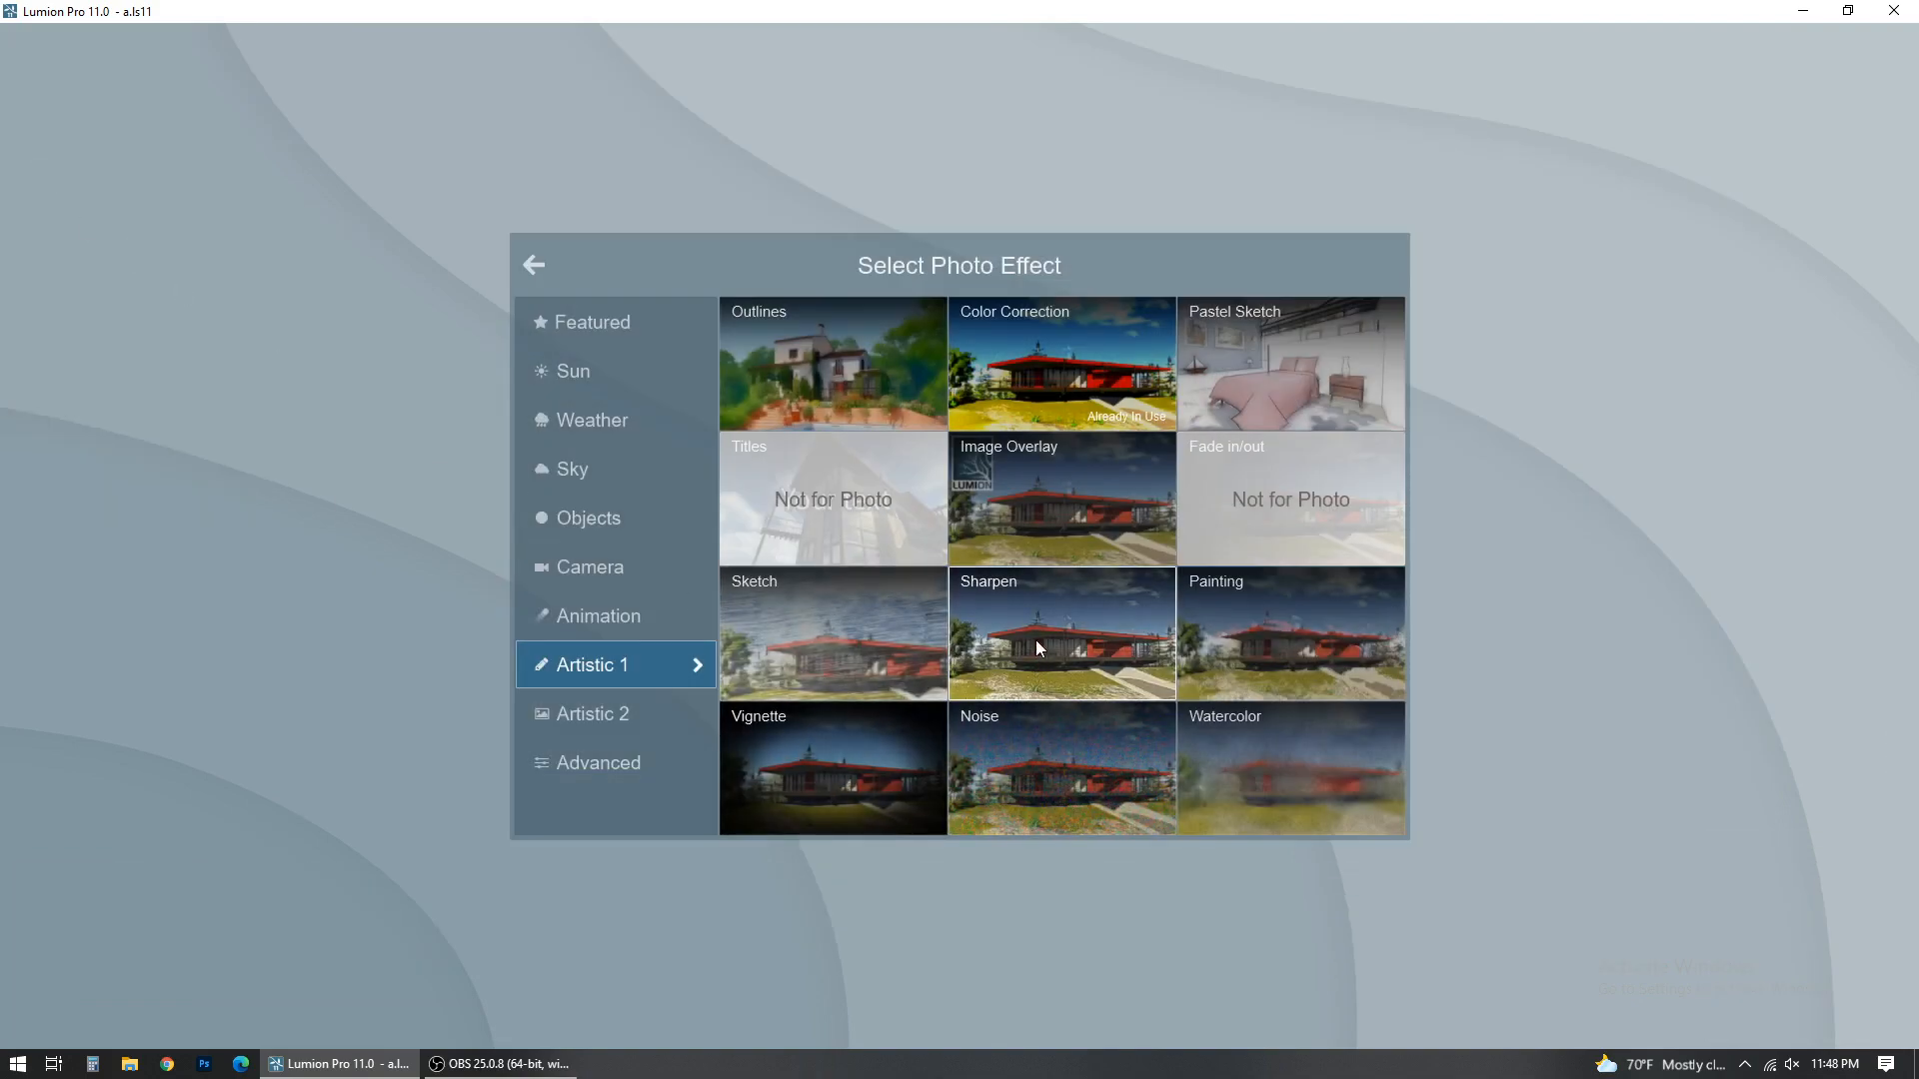
pyautogui.click(608, 367)
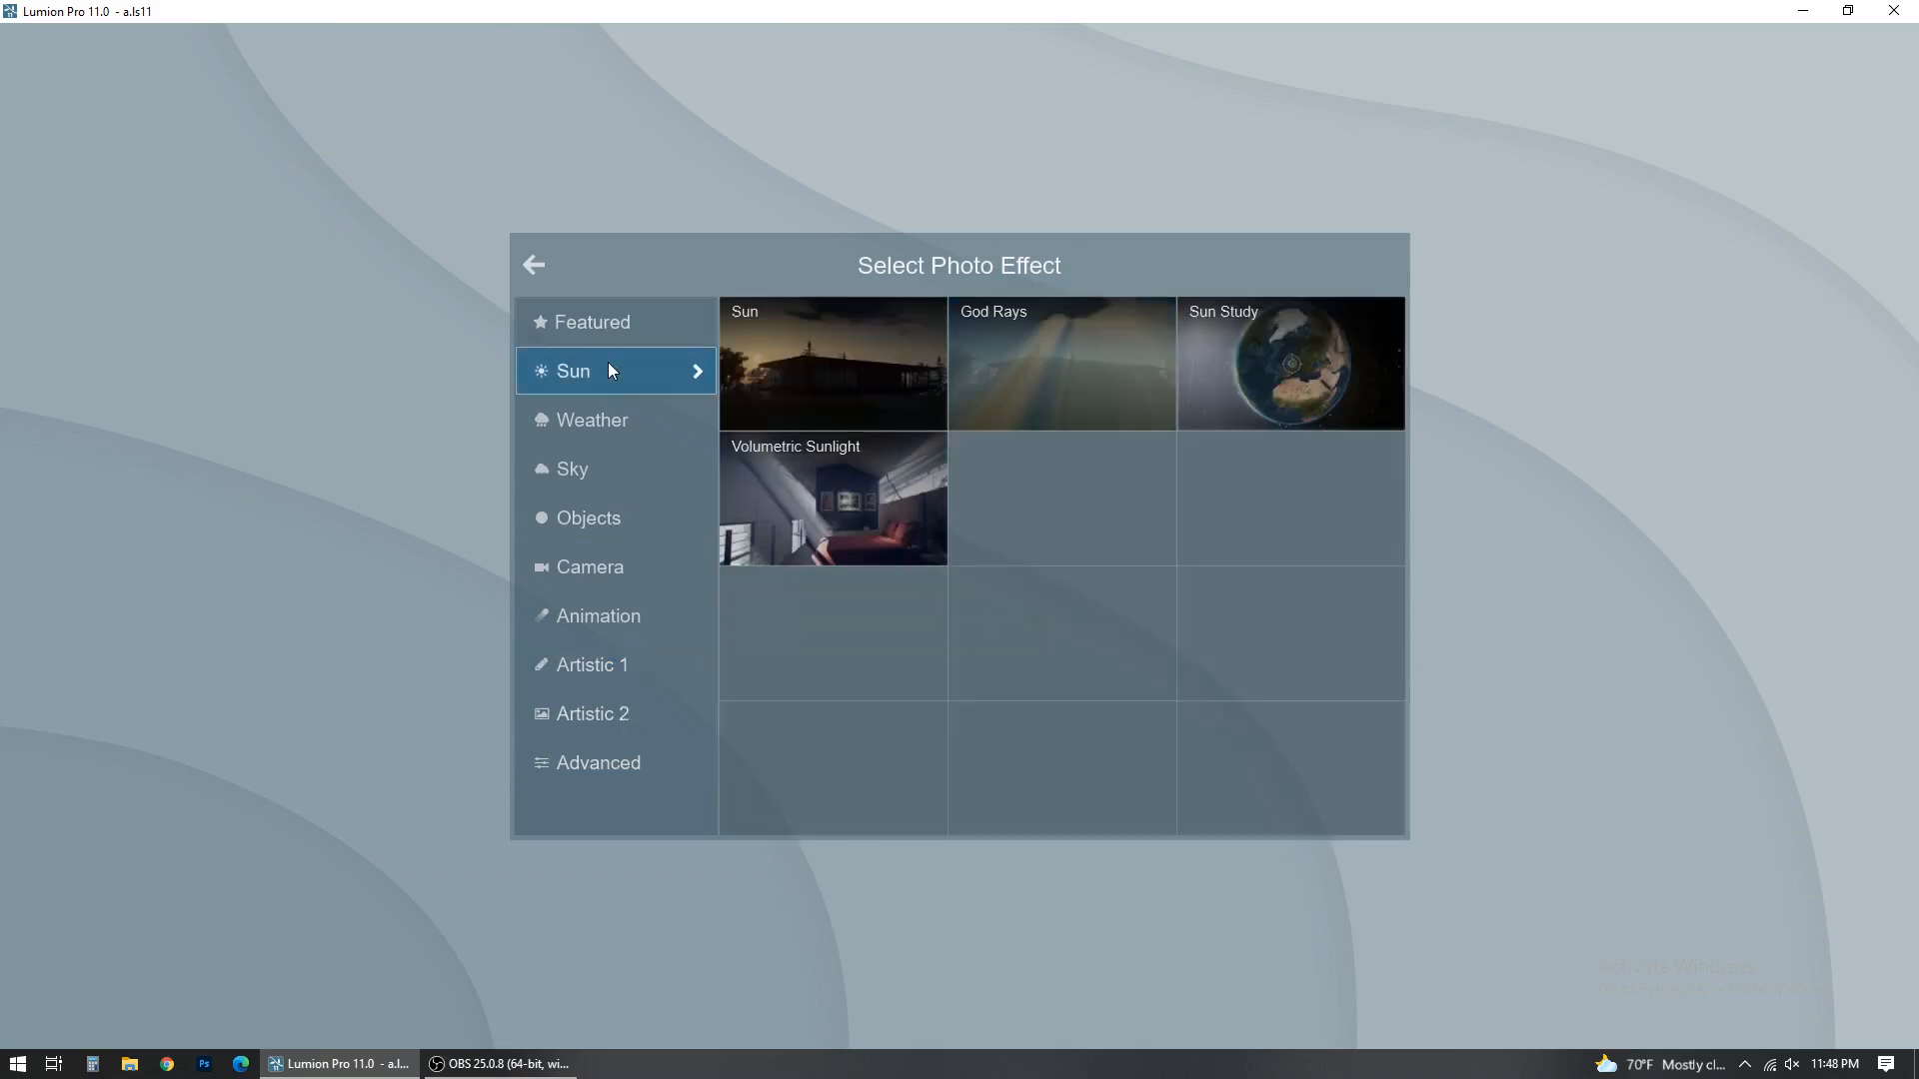
pyautogui.click(622, 417)
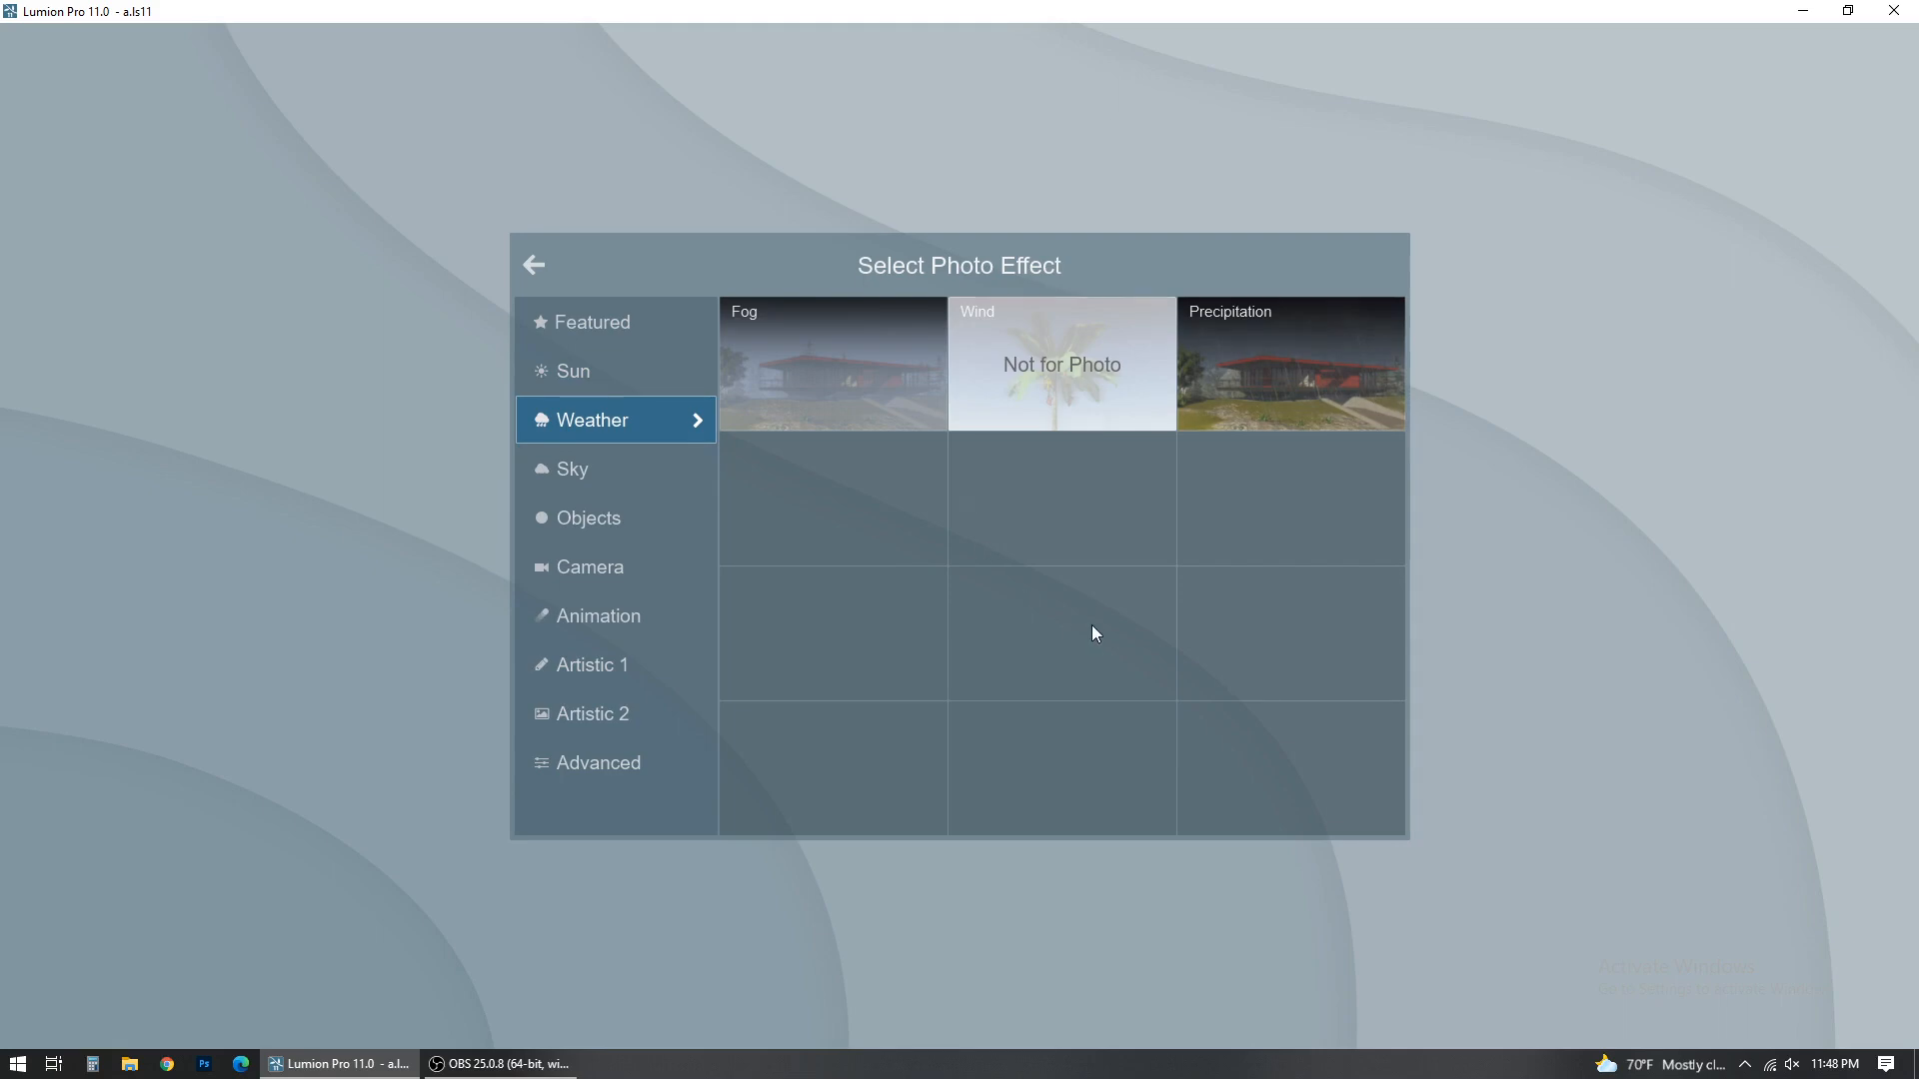
pyautogui.click(1255, 408)
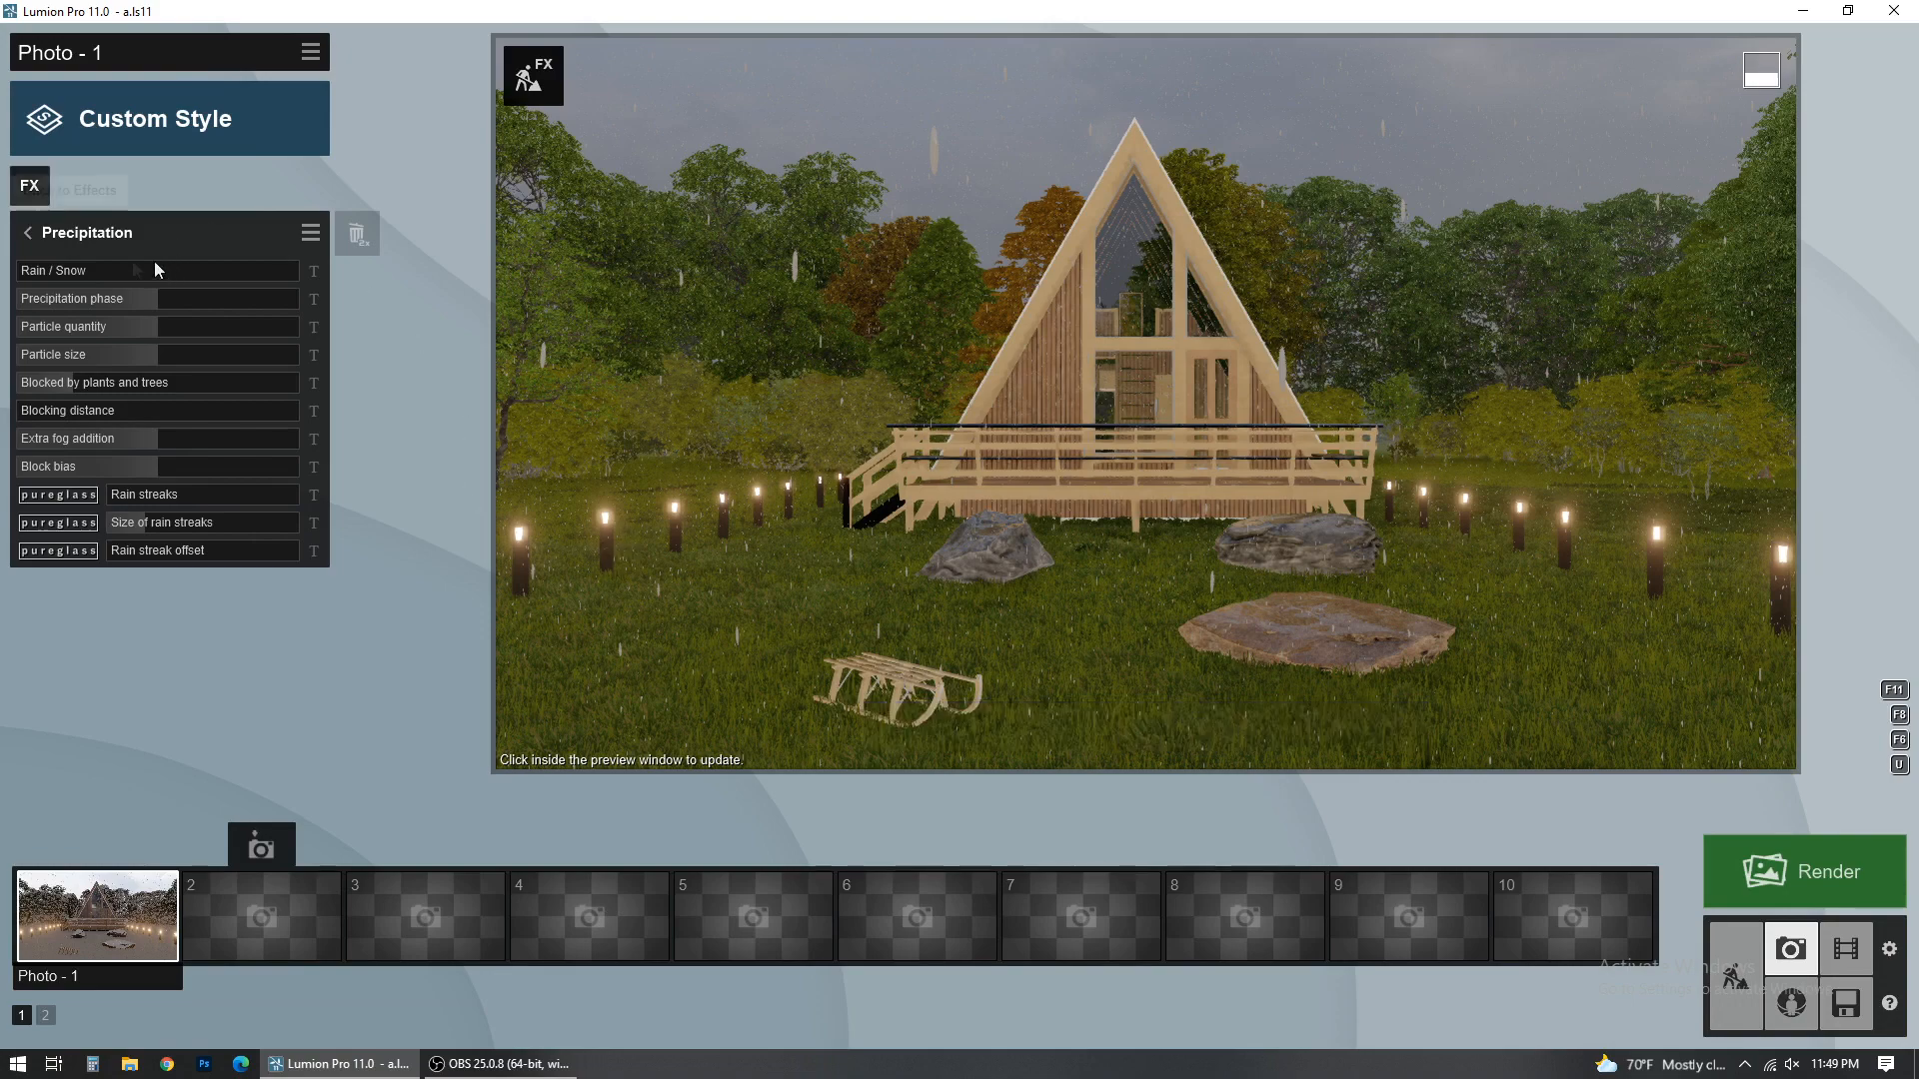
pyautogui.moveTo(76, 275); pyautogui.dragTo(183, 276)
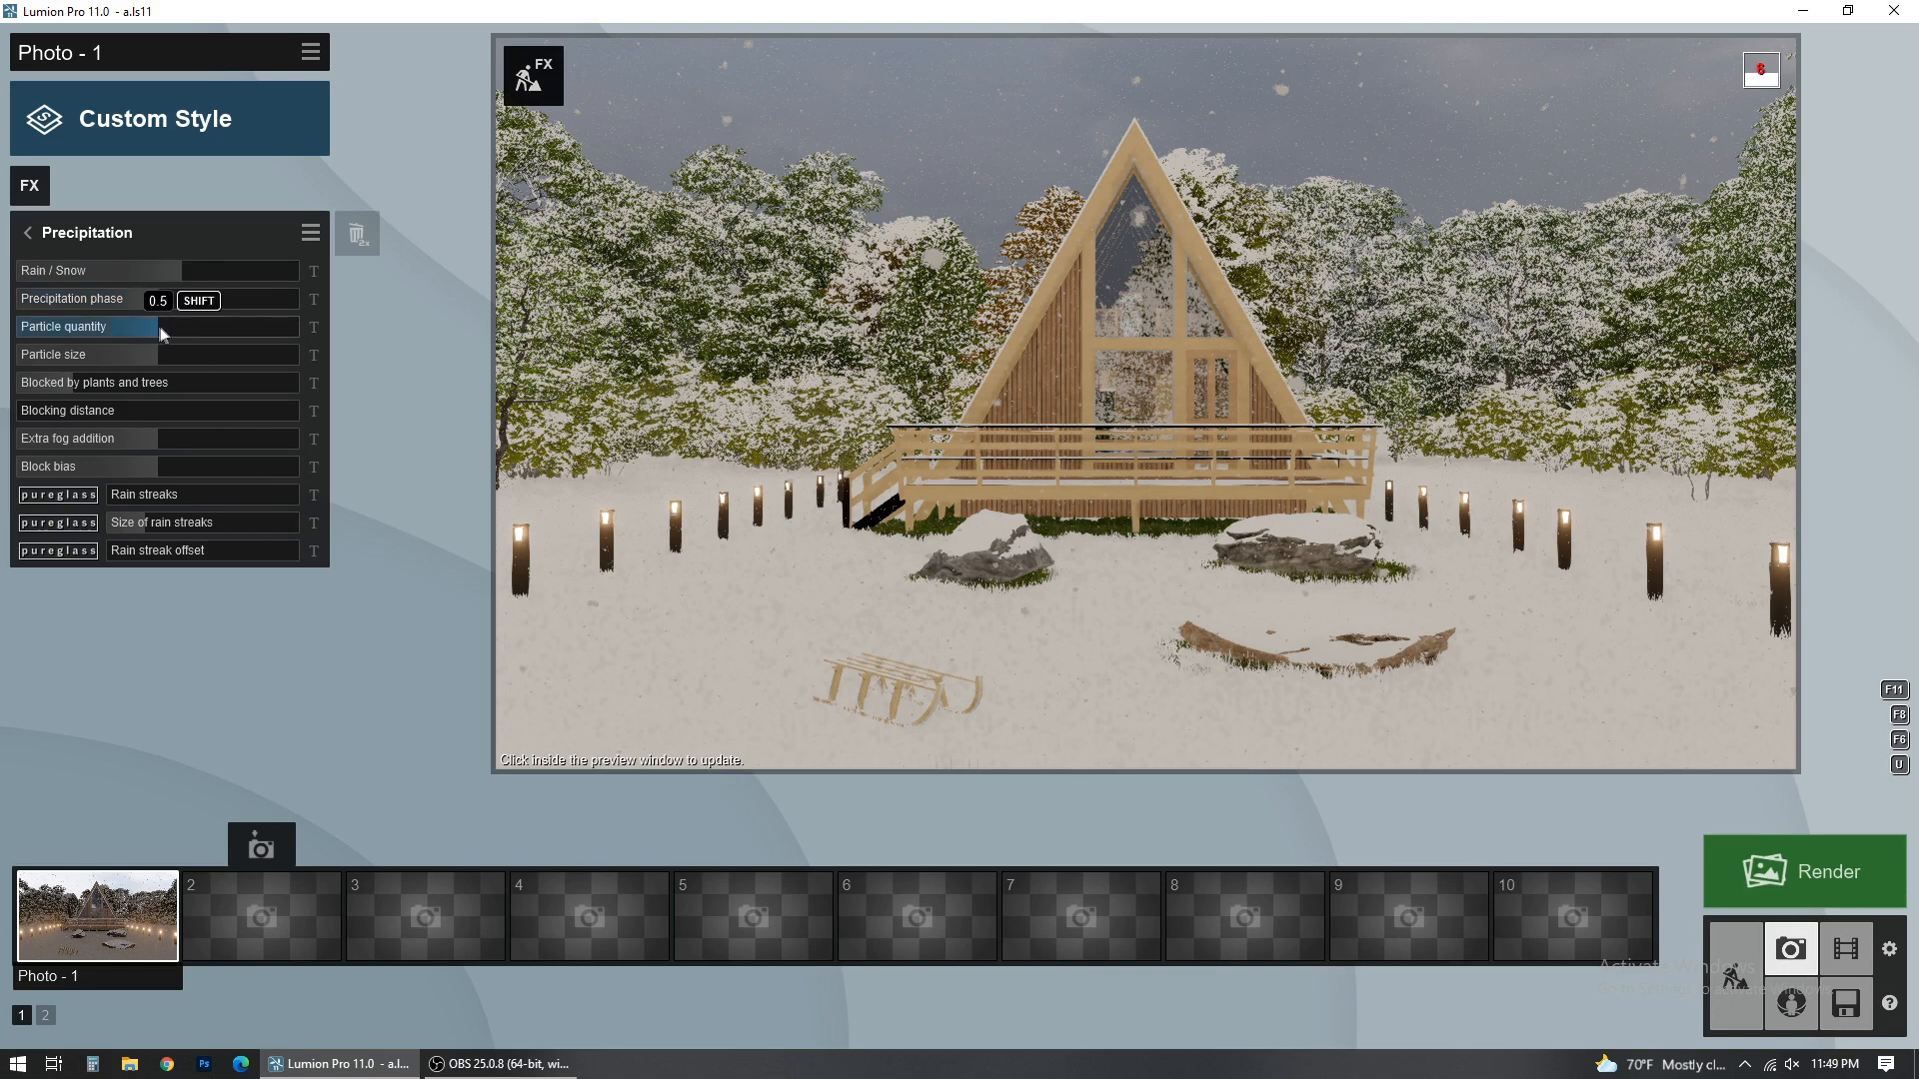
# Step: Tune the snowfall with a lower particle quantity, a larger particle size and a blocking distance of 0.1
pyautogui.moveTo(152, 327); pyautogui.dragTo(130, 327)
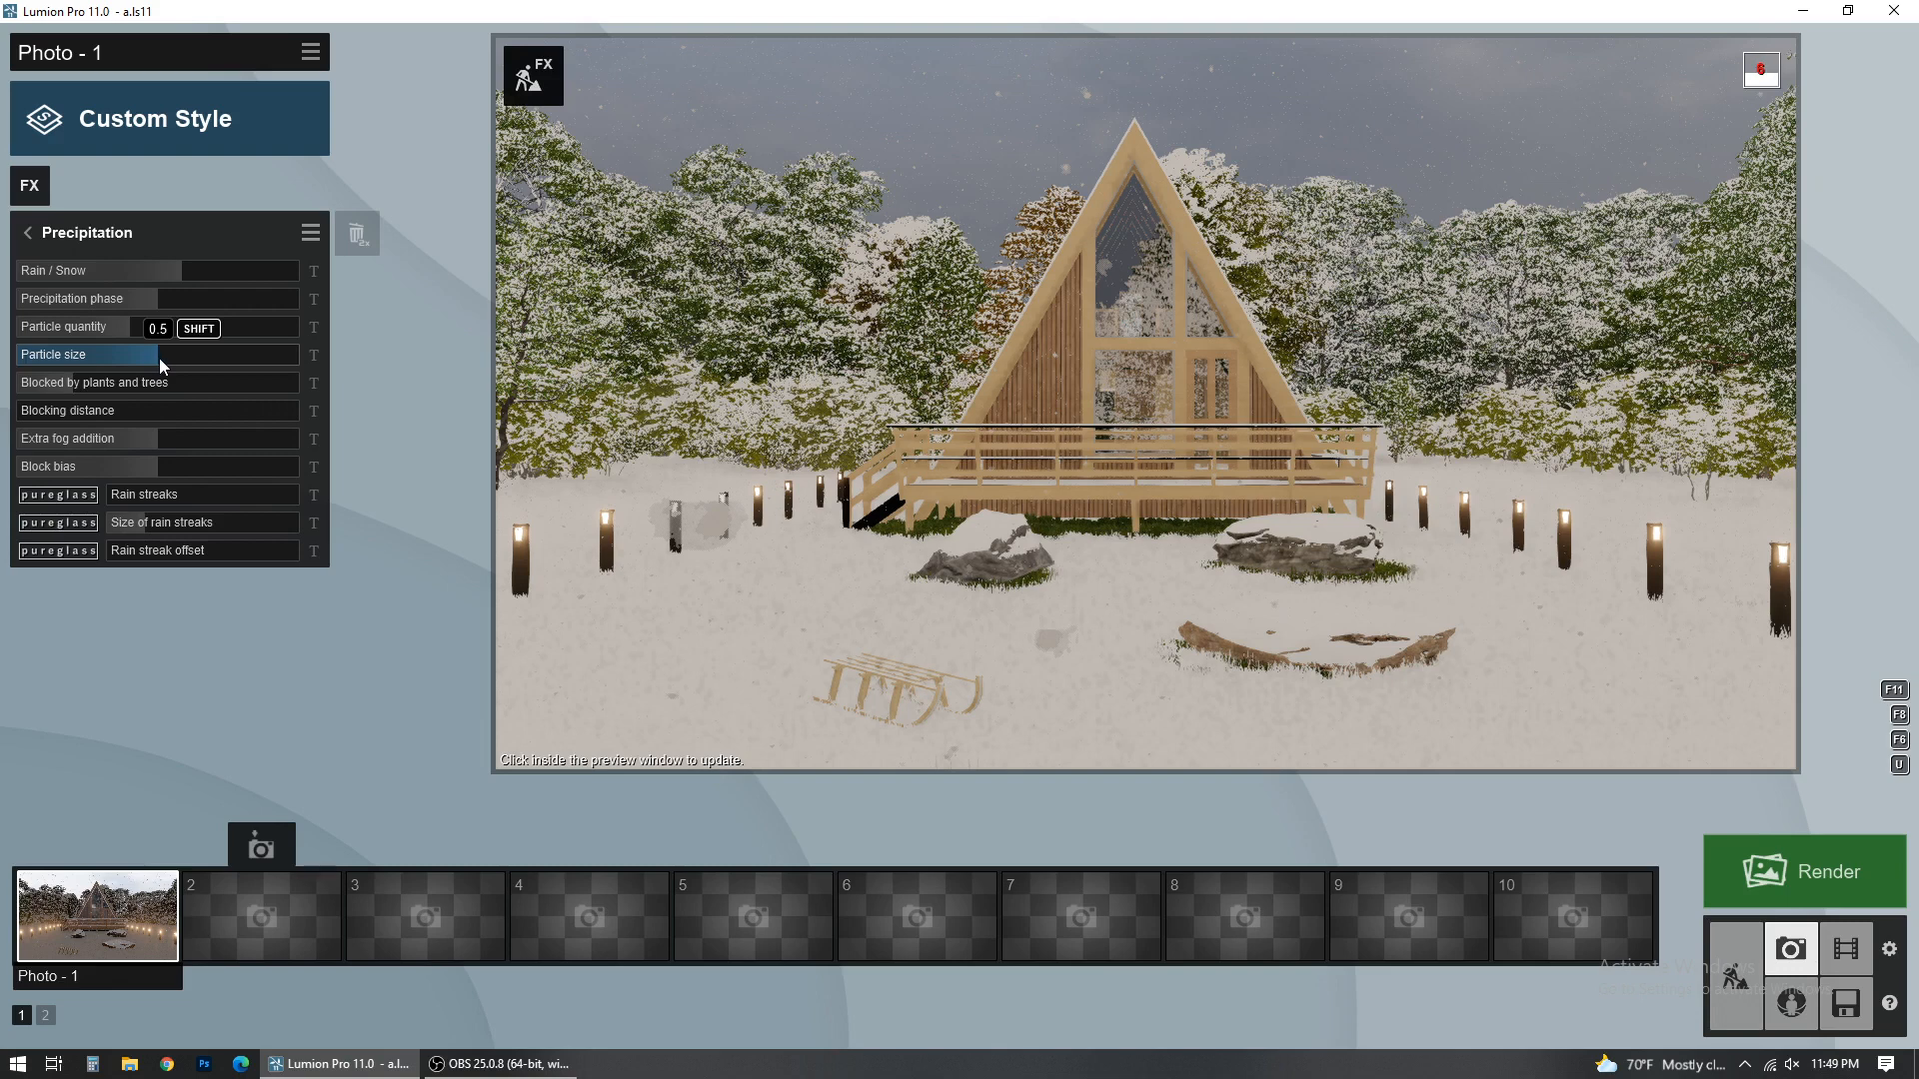
pyautogui.moveTo(160, 358); pyautogui.dragTo(188, 358)
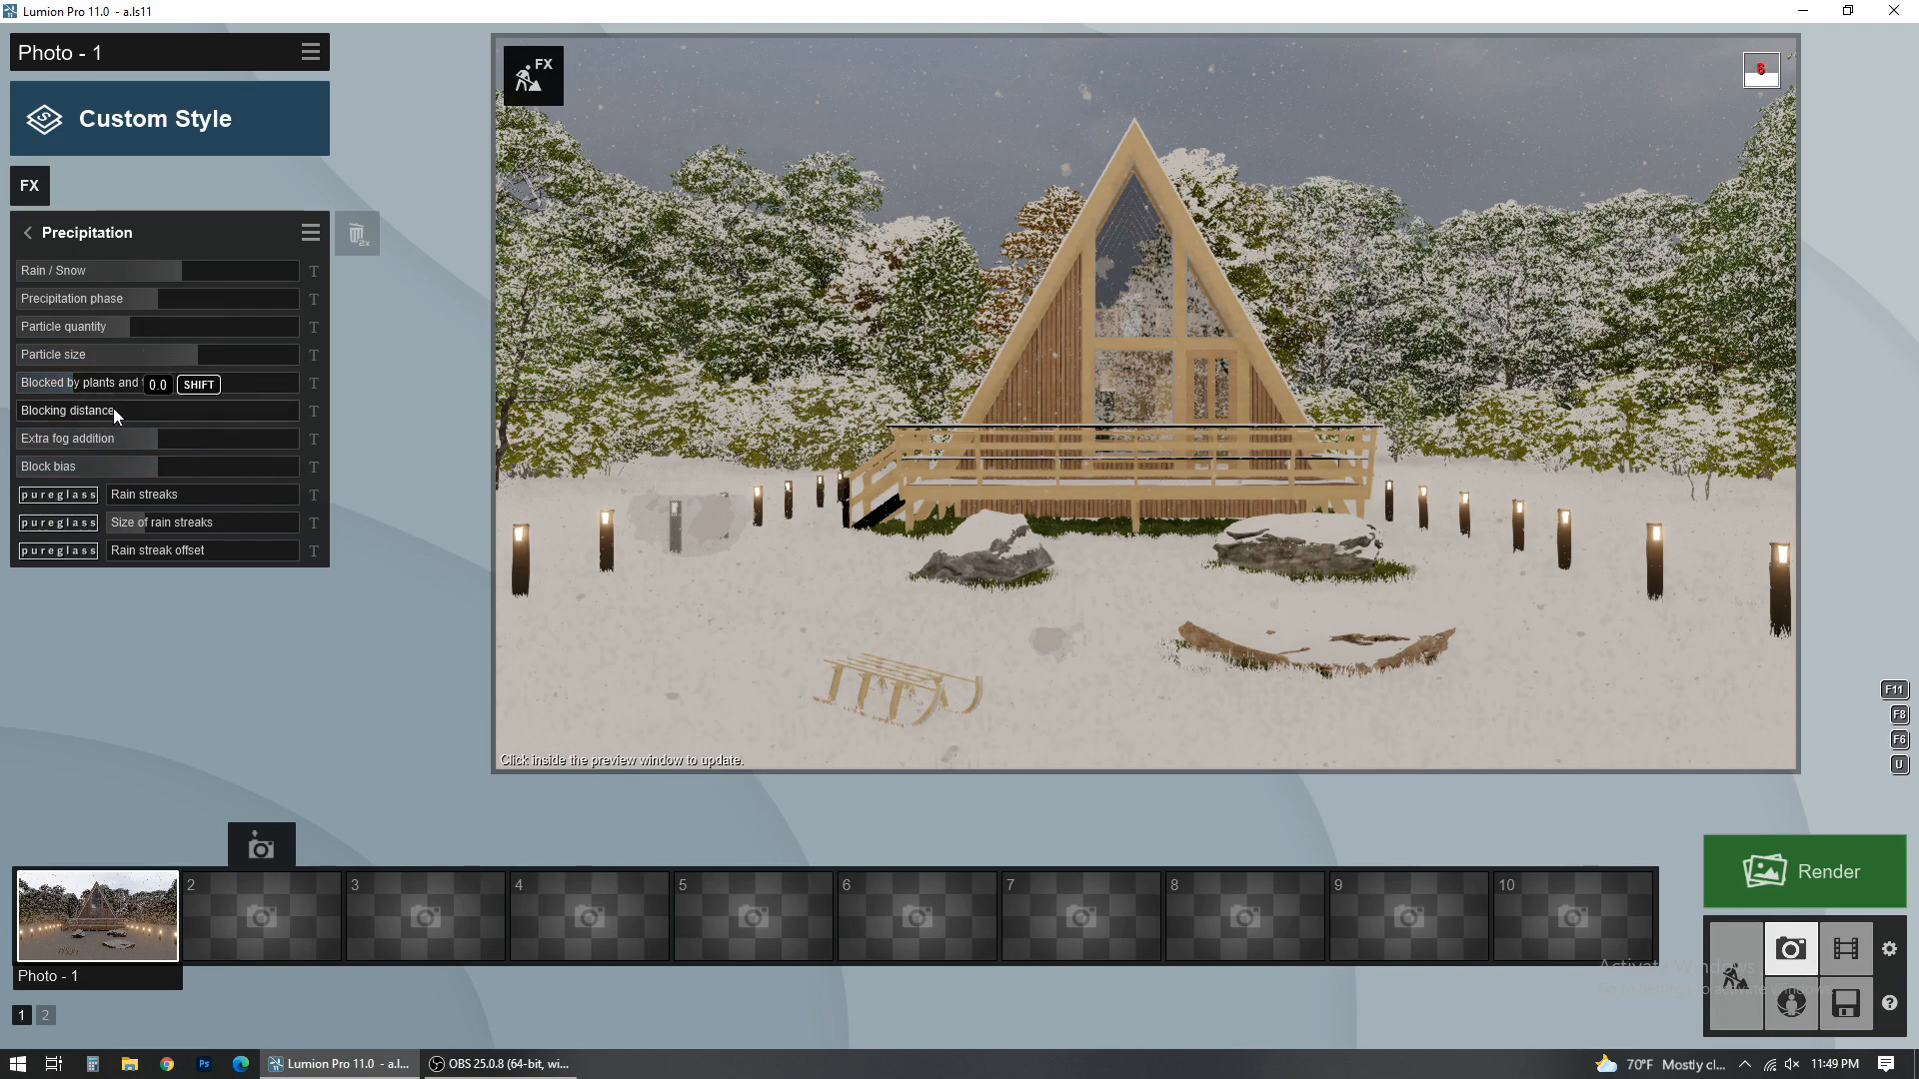
pyautogui.click(35, 411)
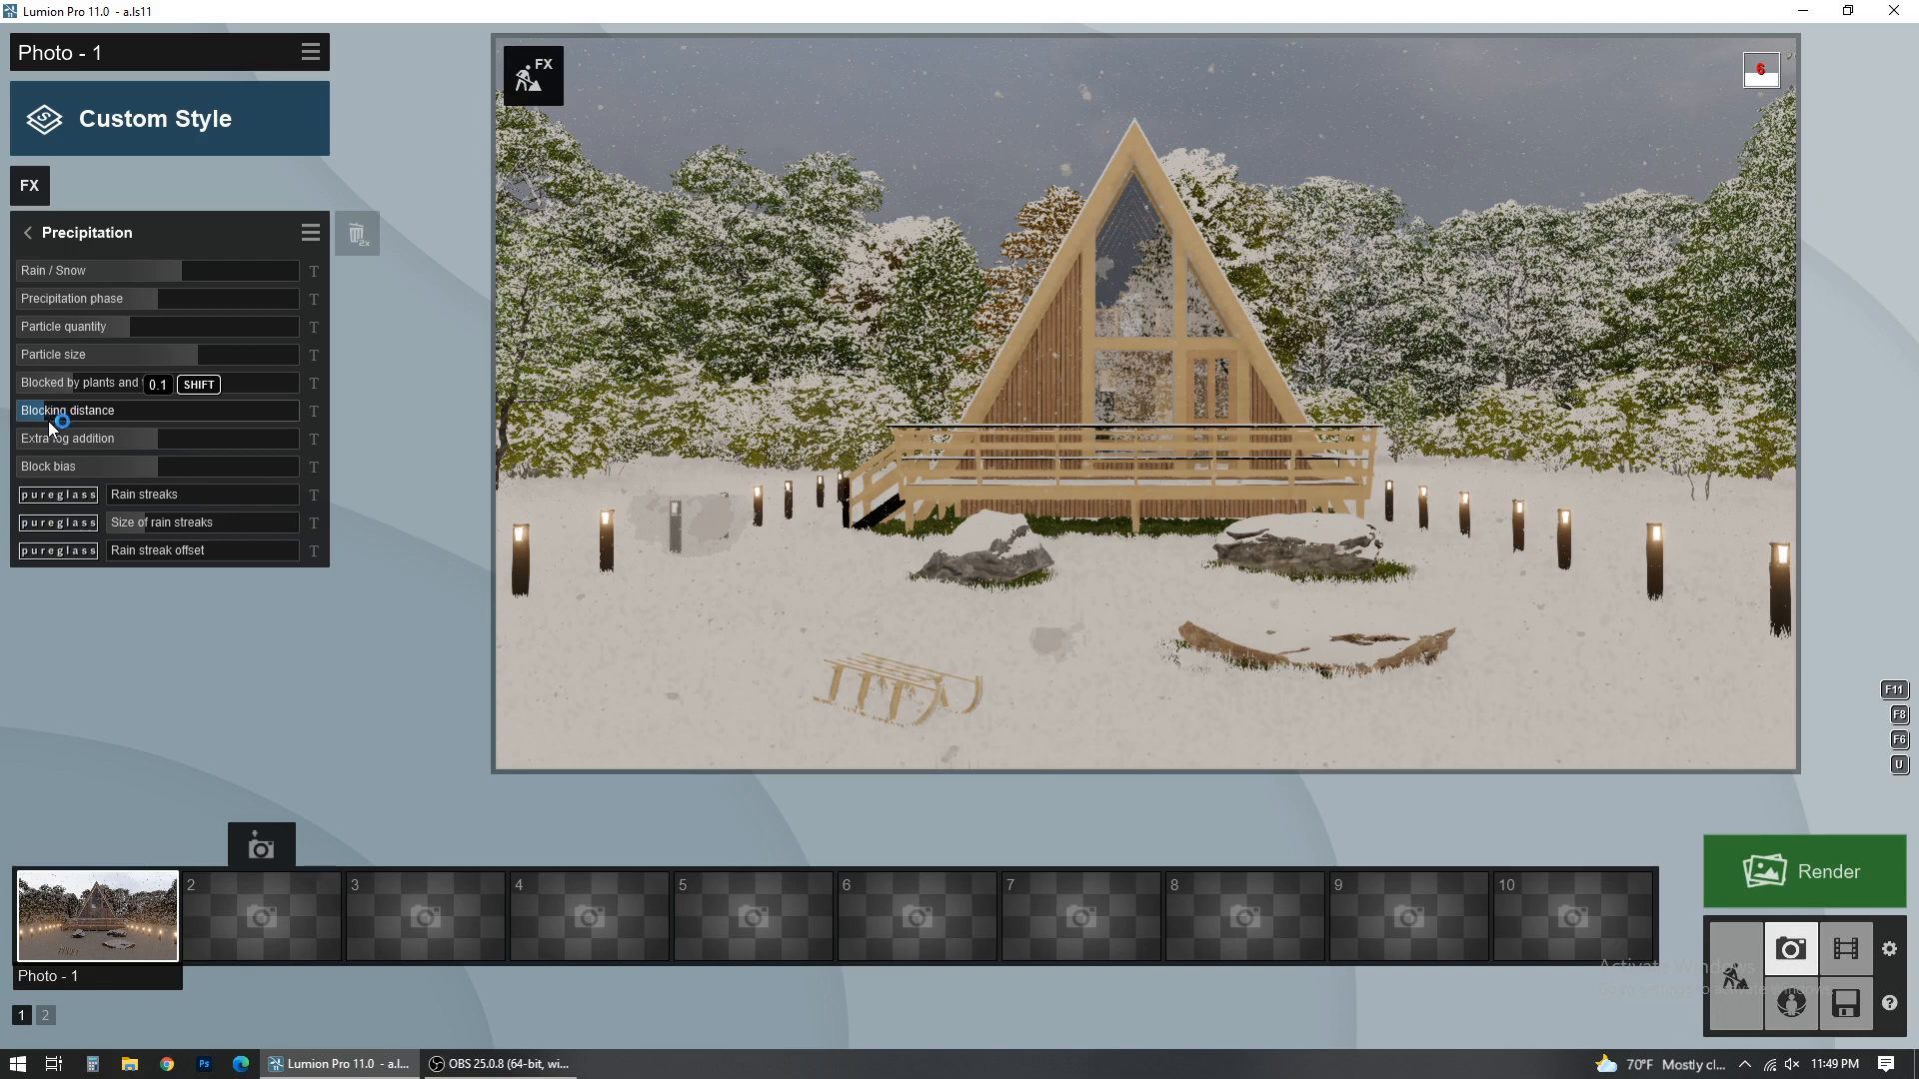
# Step: Lower the precipitation's extra fog addition to near its minimum and refresh the photo preview
pyautogui.click(159, 448)
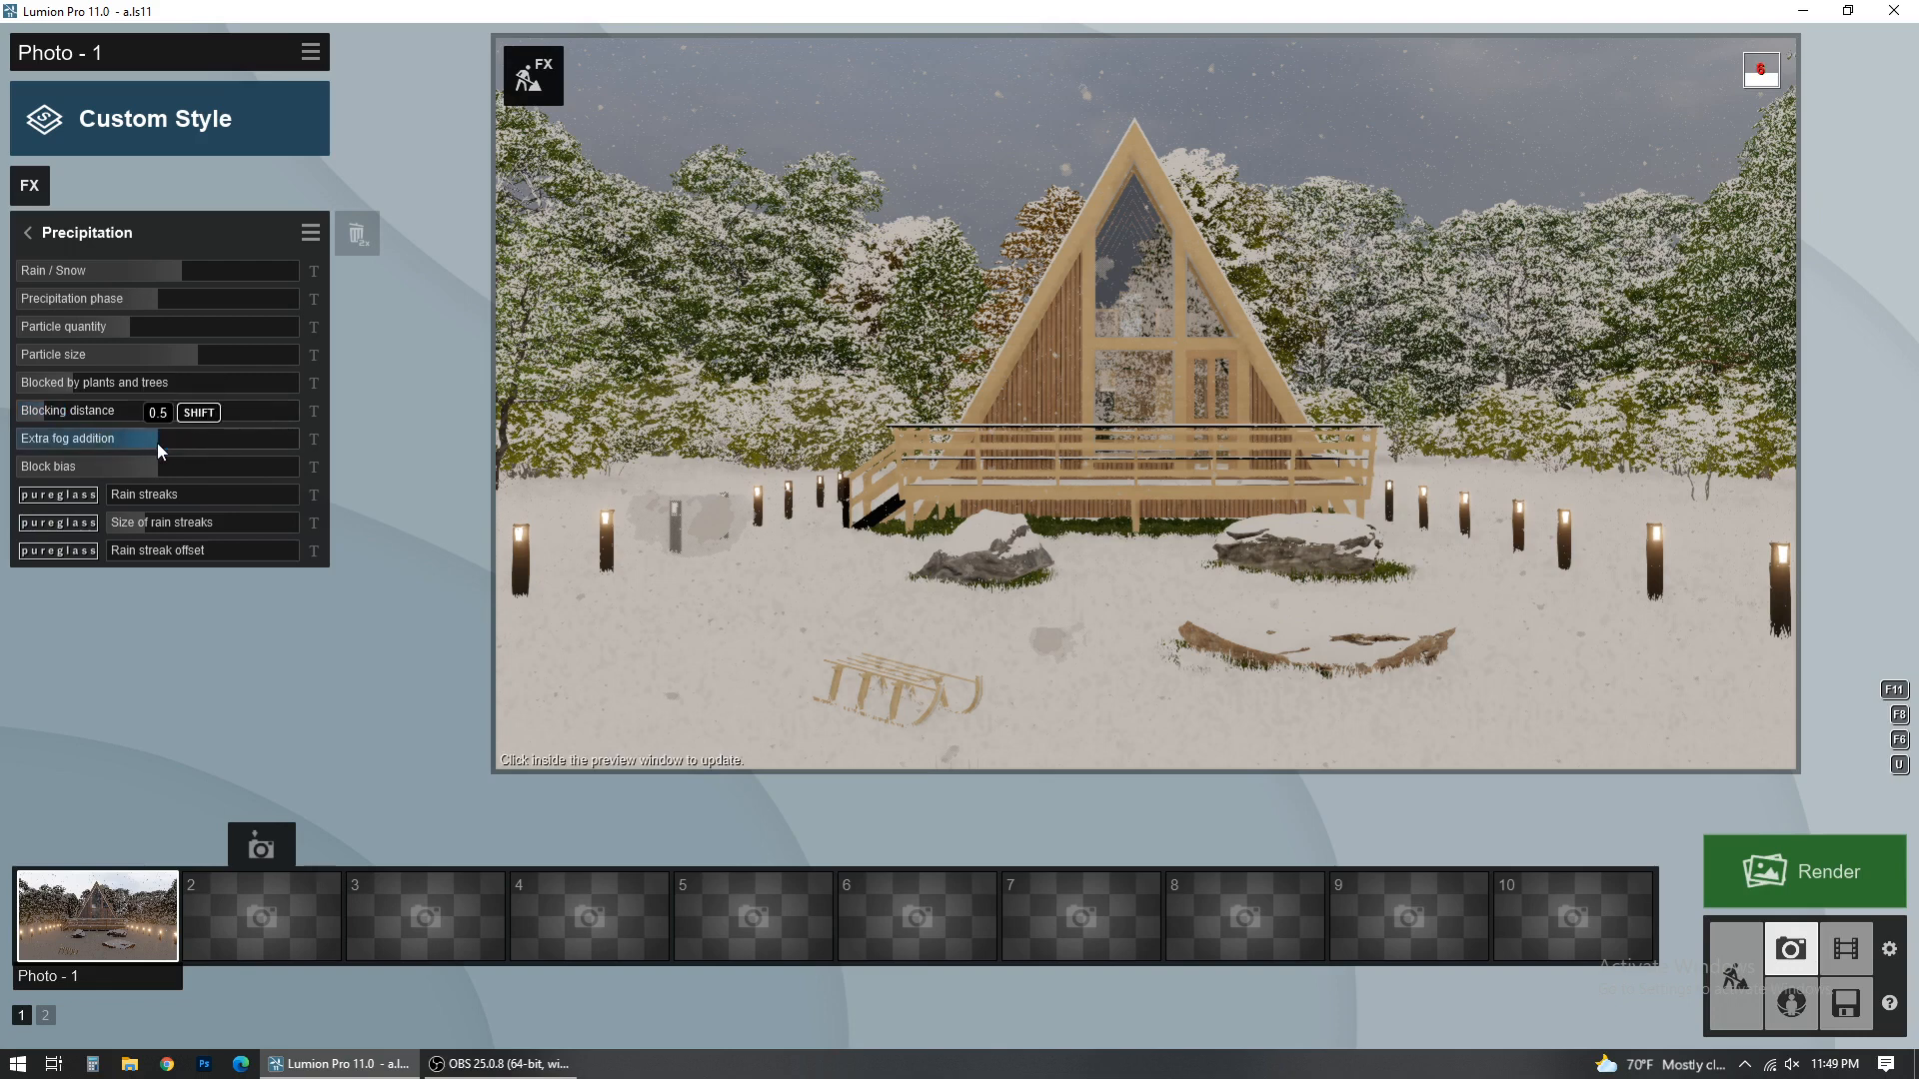
pyautogui.moveTo(152, 451); pyautogui.dragTo(64, 440)
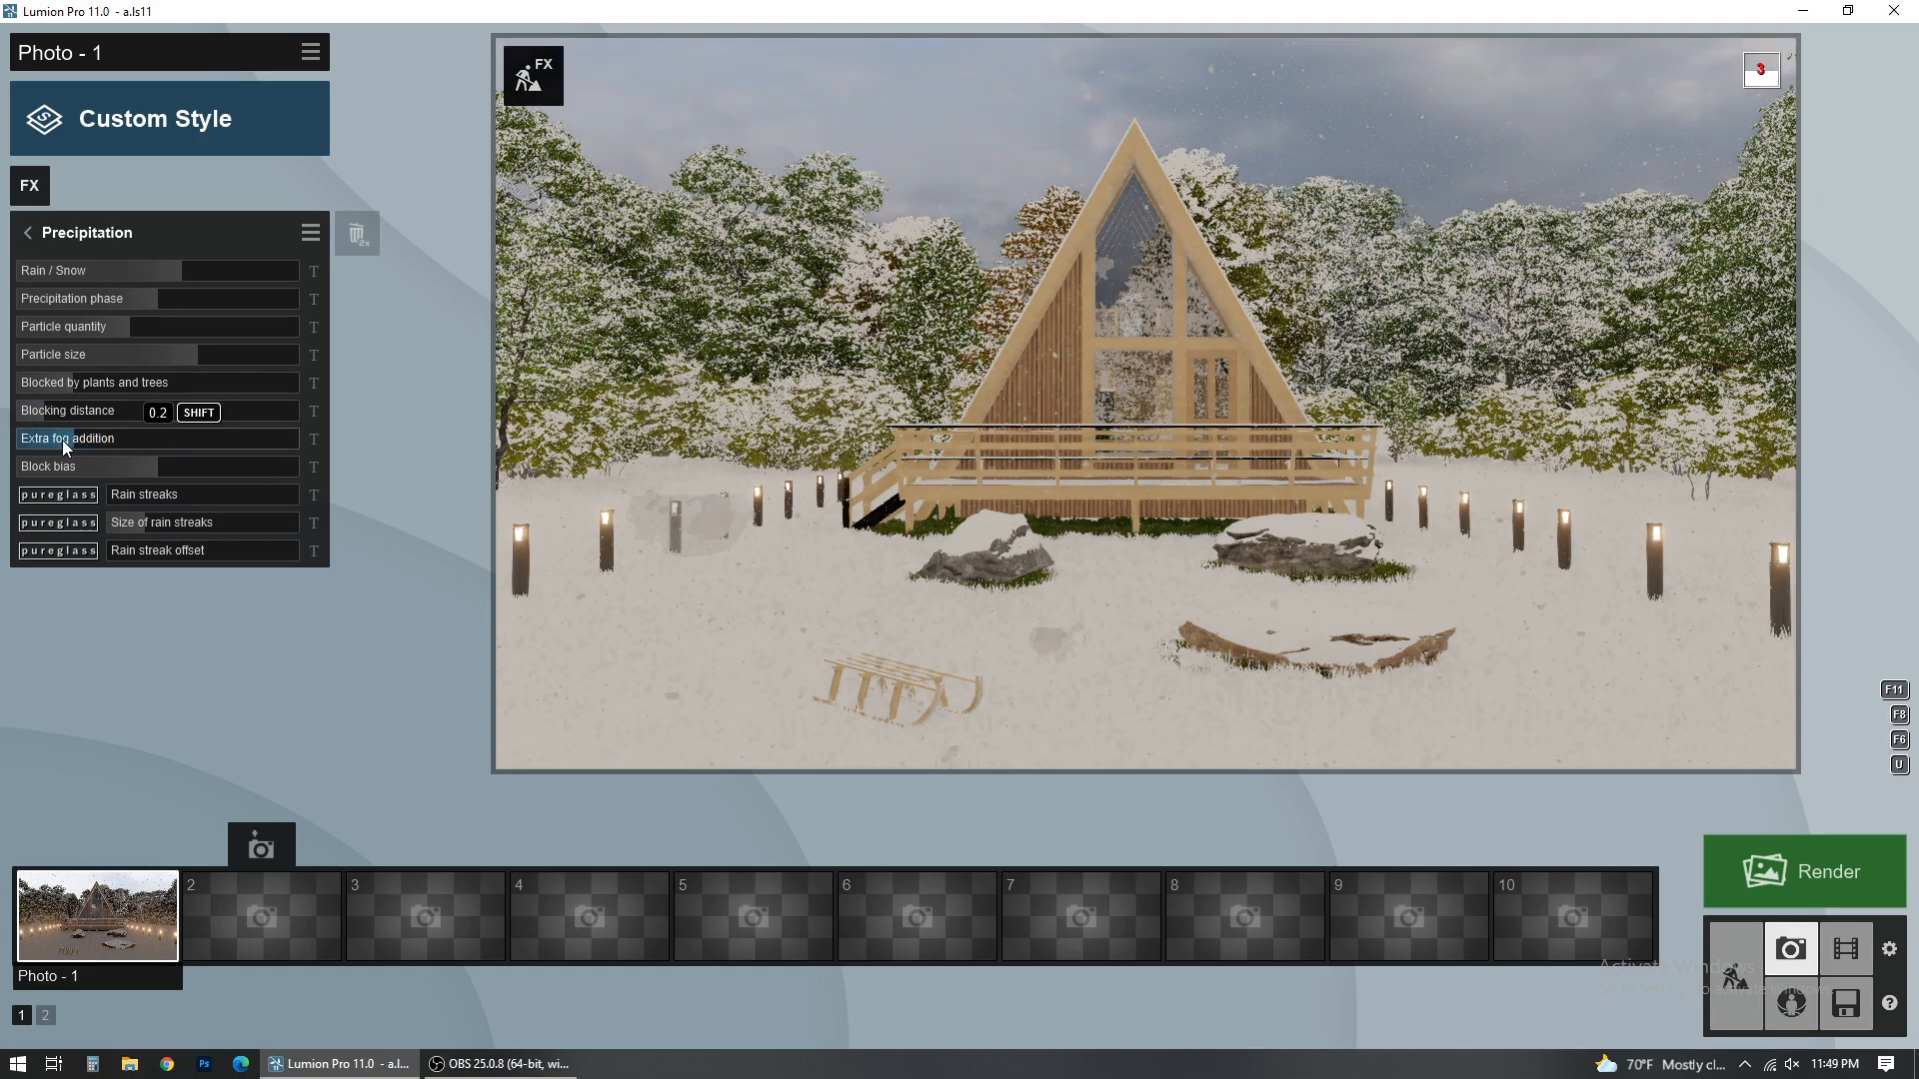
pyautogui.moveTo(46, 440); pyautogui.dragTo(44, 440)
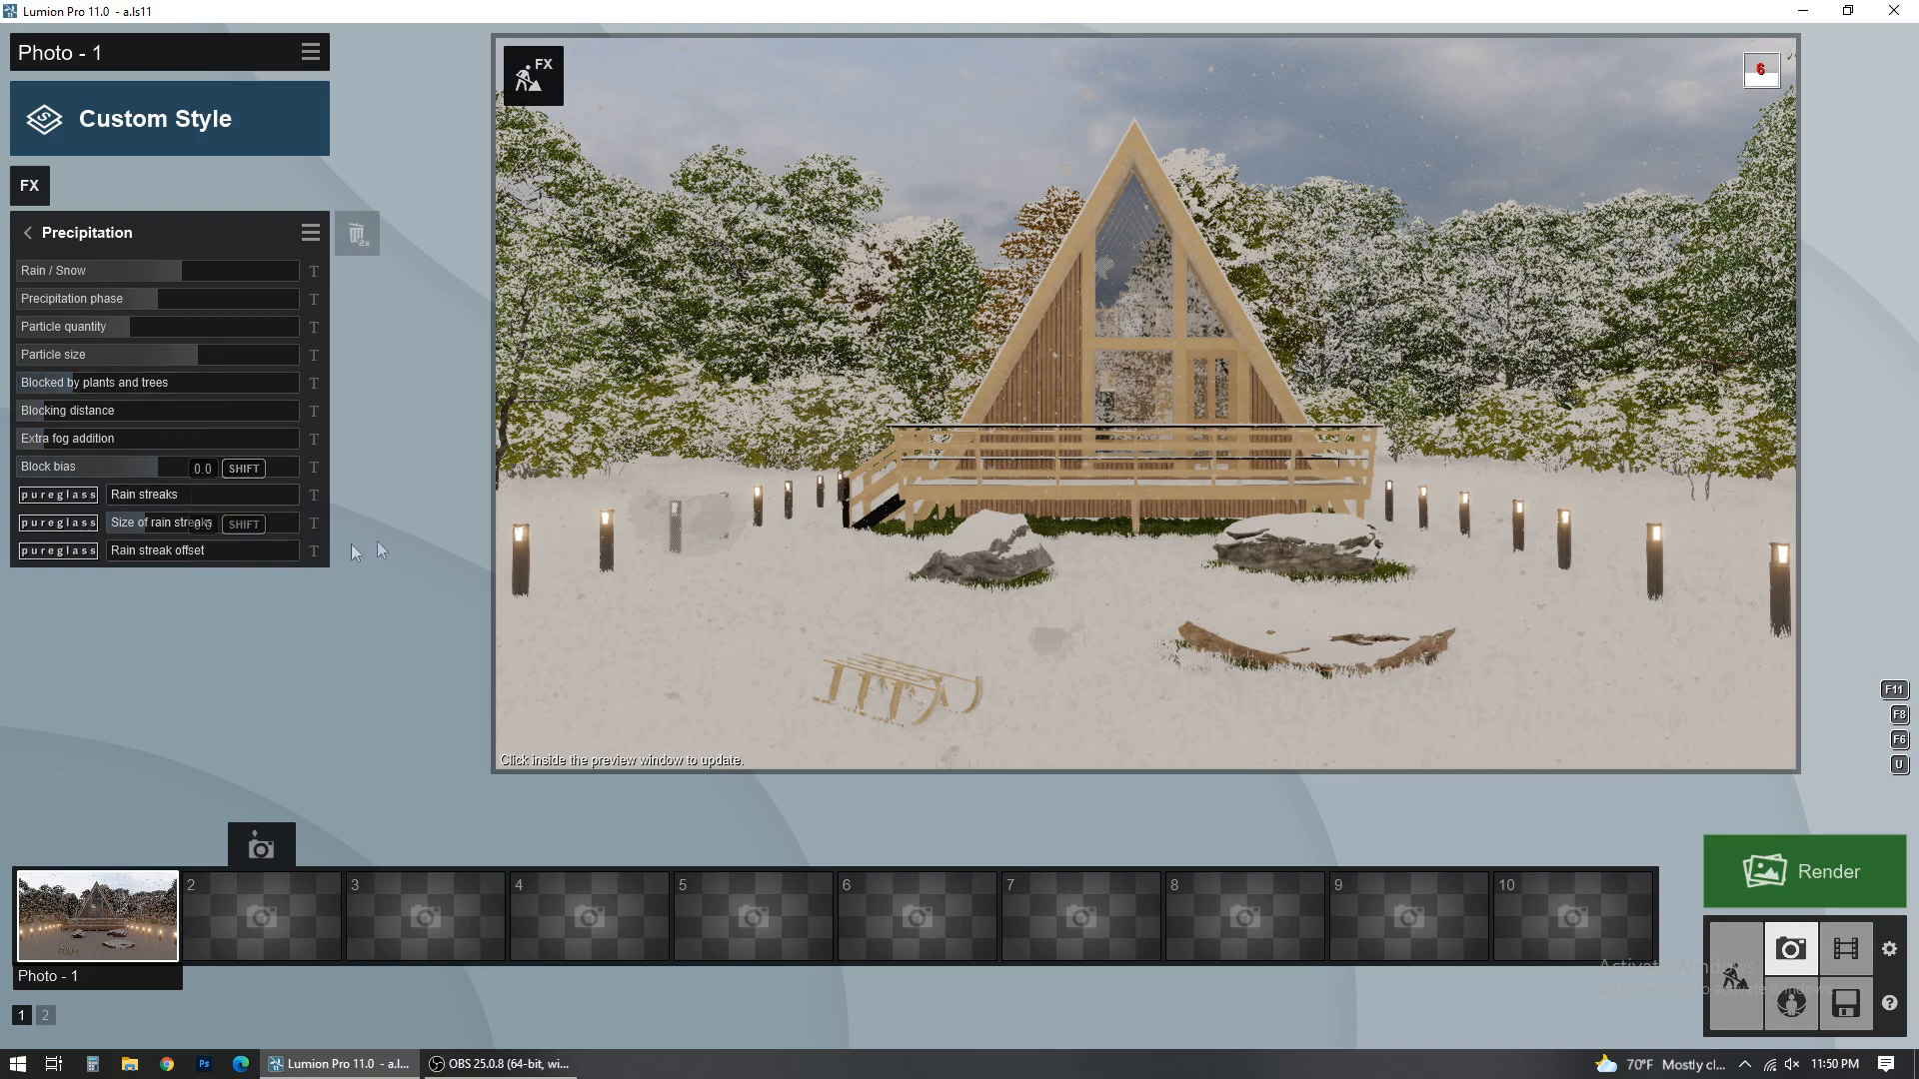
pyautogui.click(568, 529)
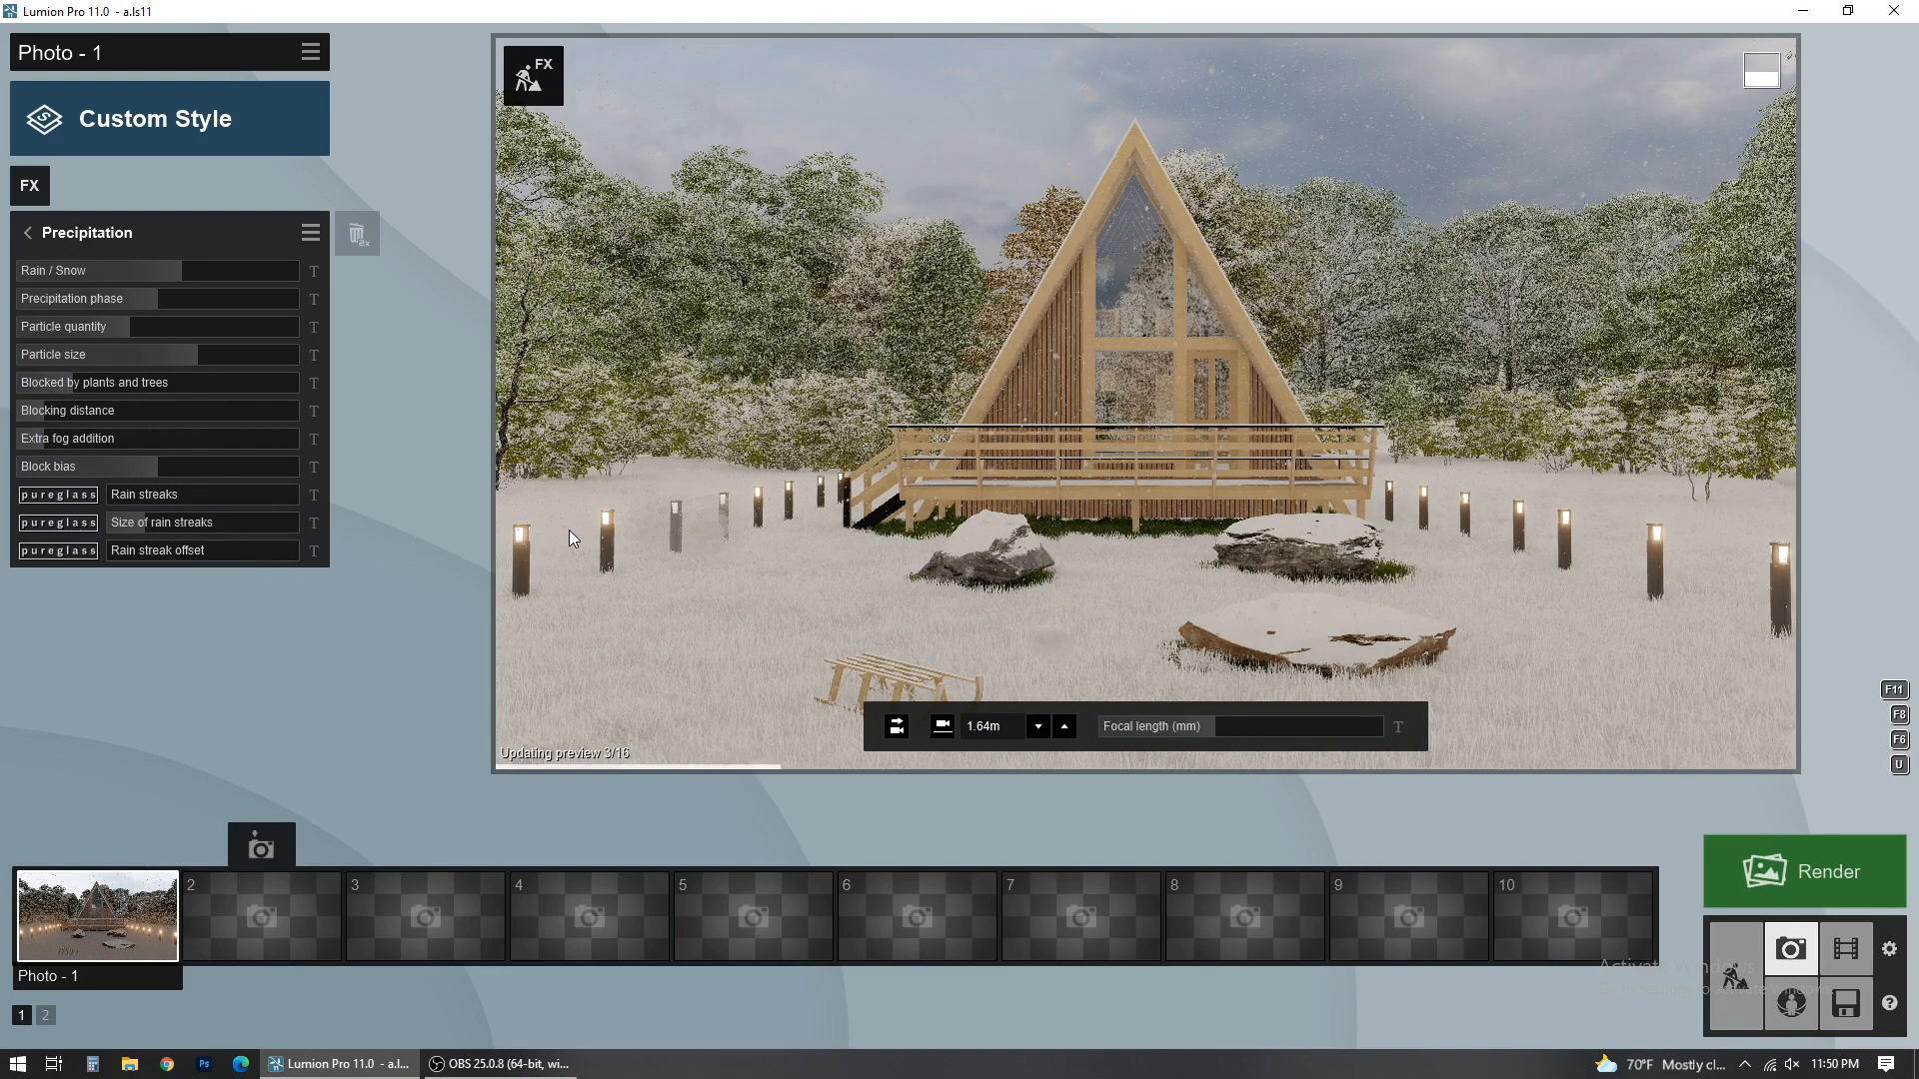
pyautogui.click(38, 226)
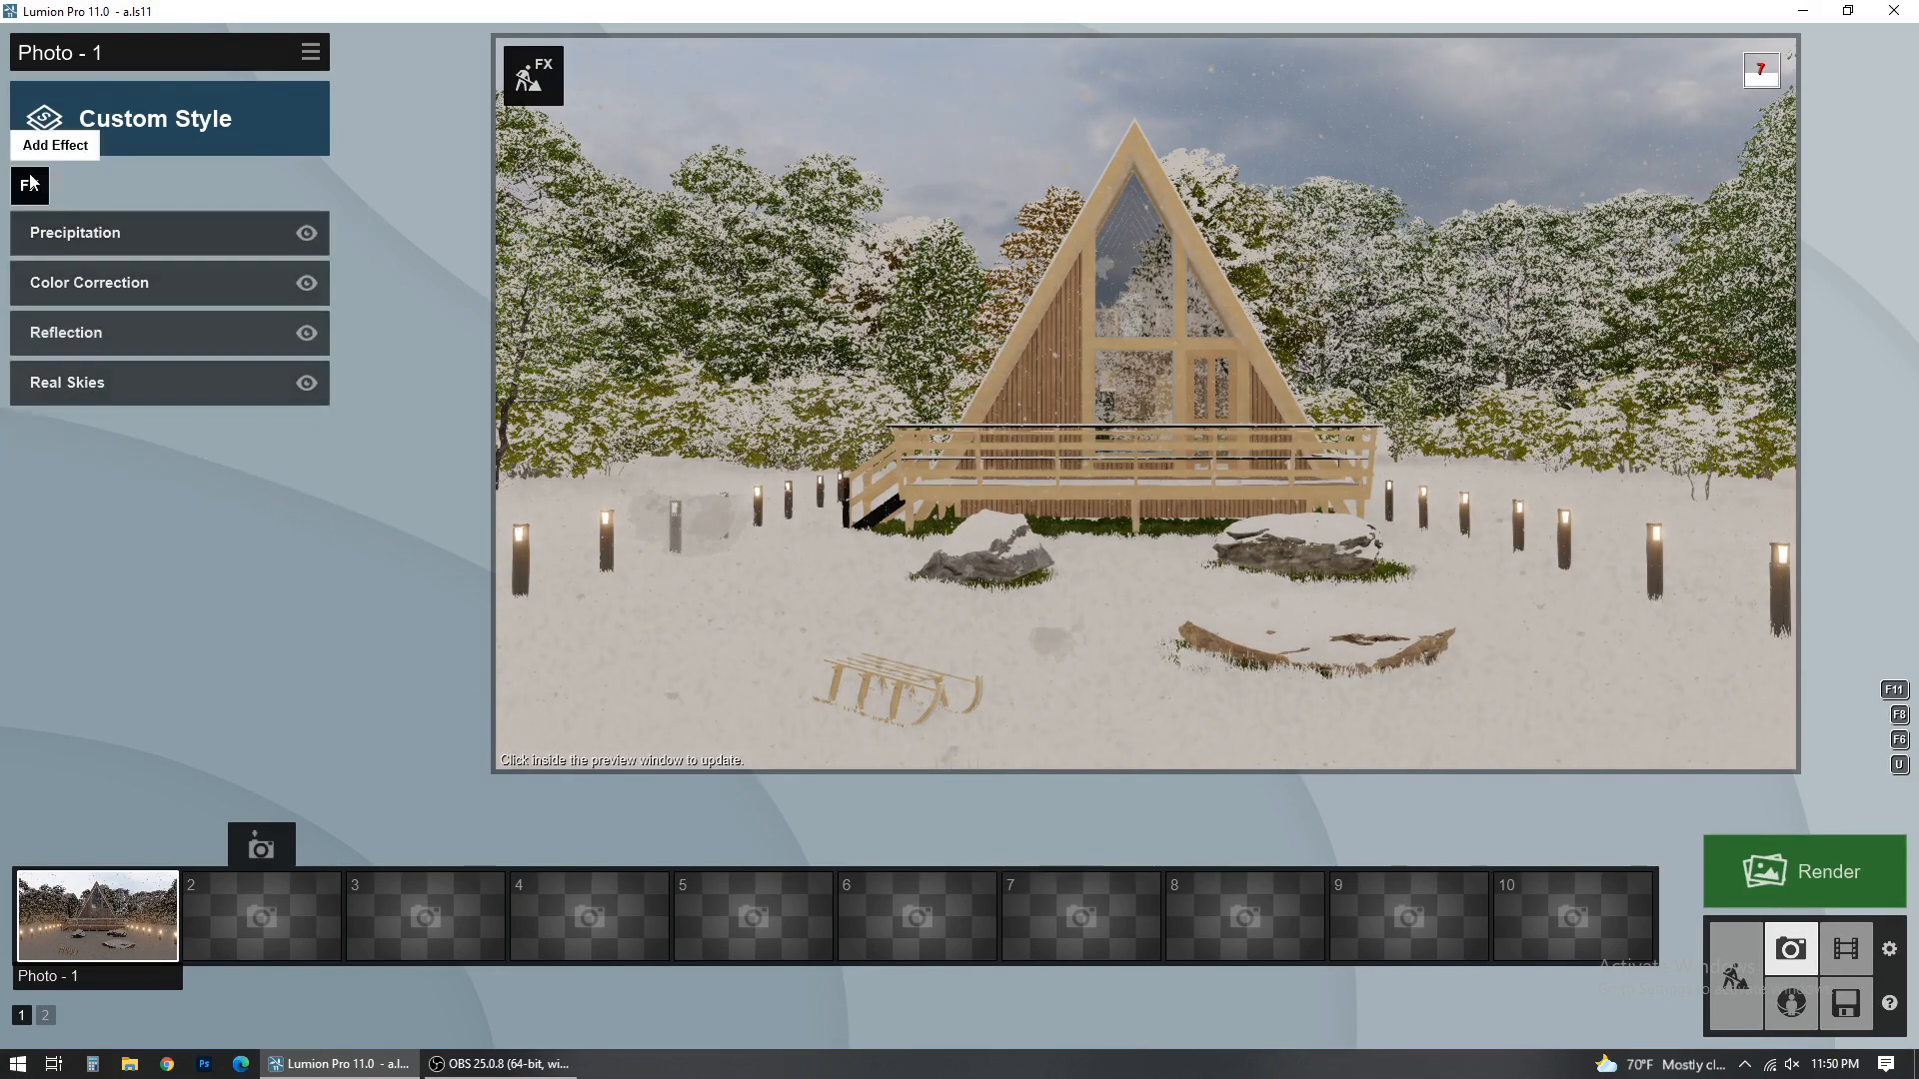
# Step: Add a 2-Point Perspective camera effect to the photo and enable it
pyautogui.click(30, 184)
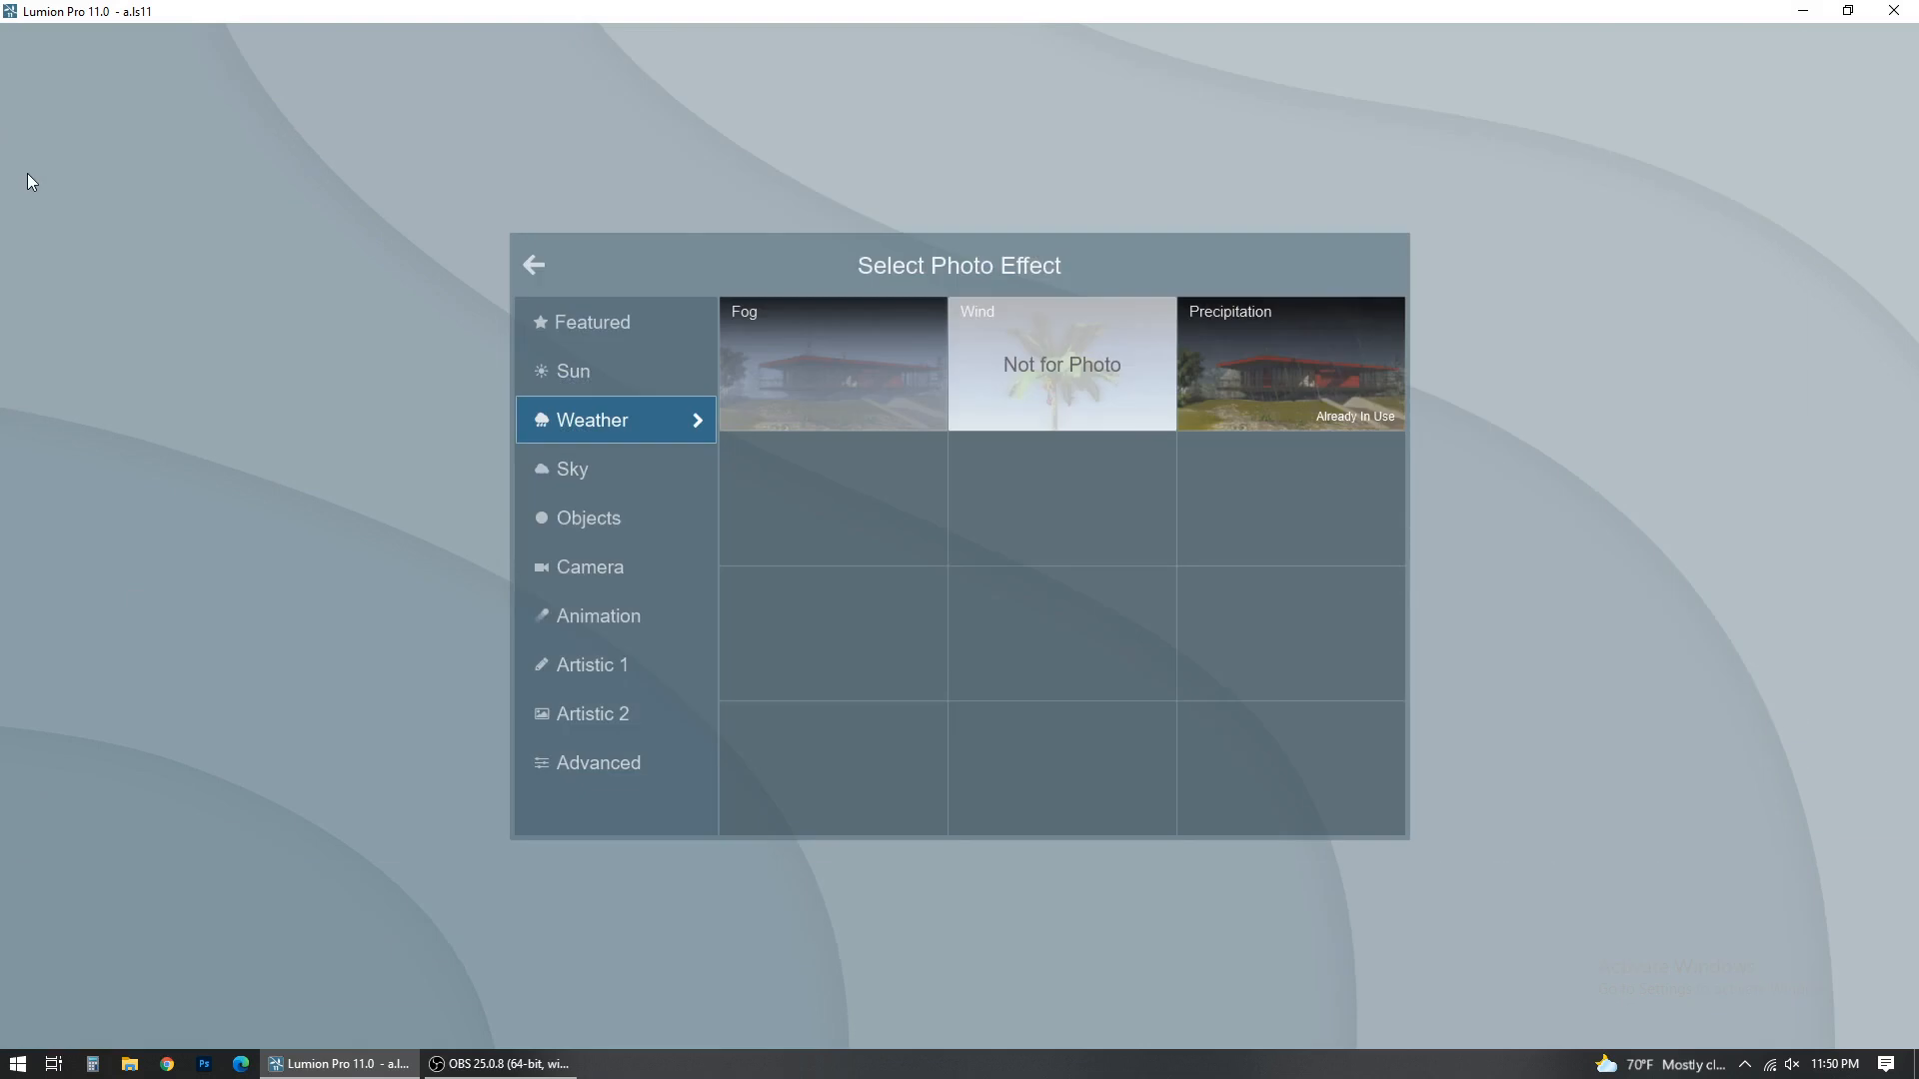
pyautogui.click(670, 367)
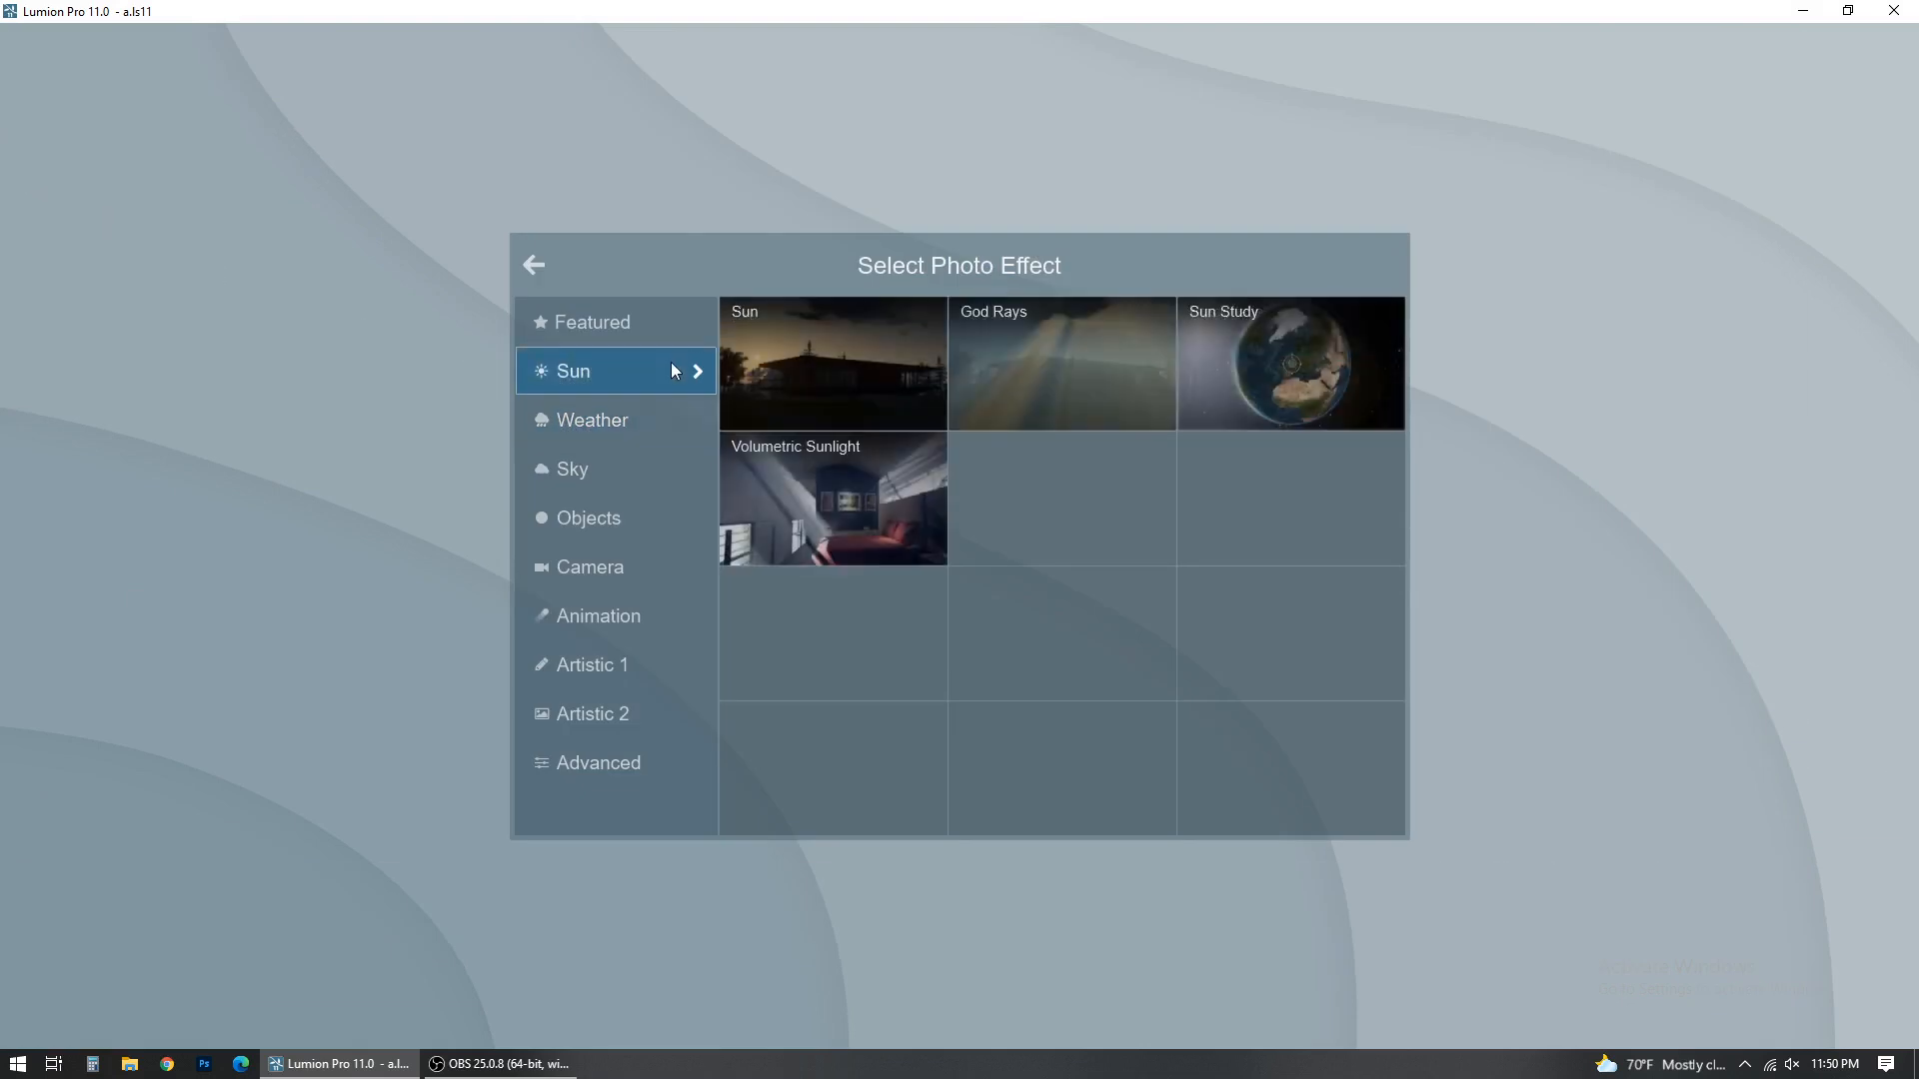
pyautogui.click(620, 504)
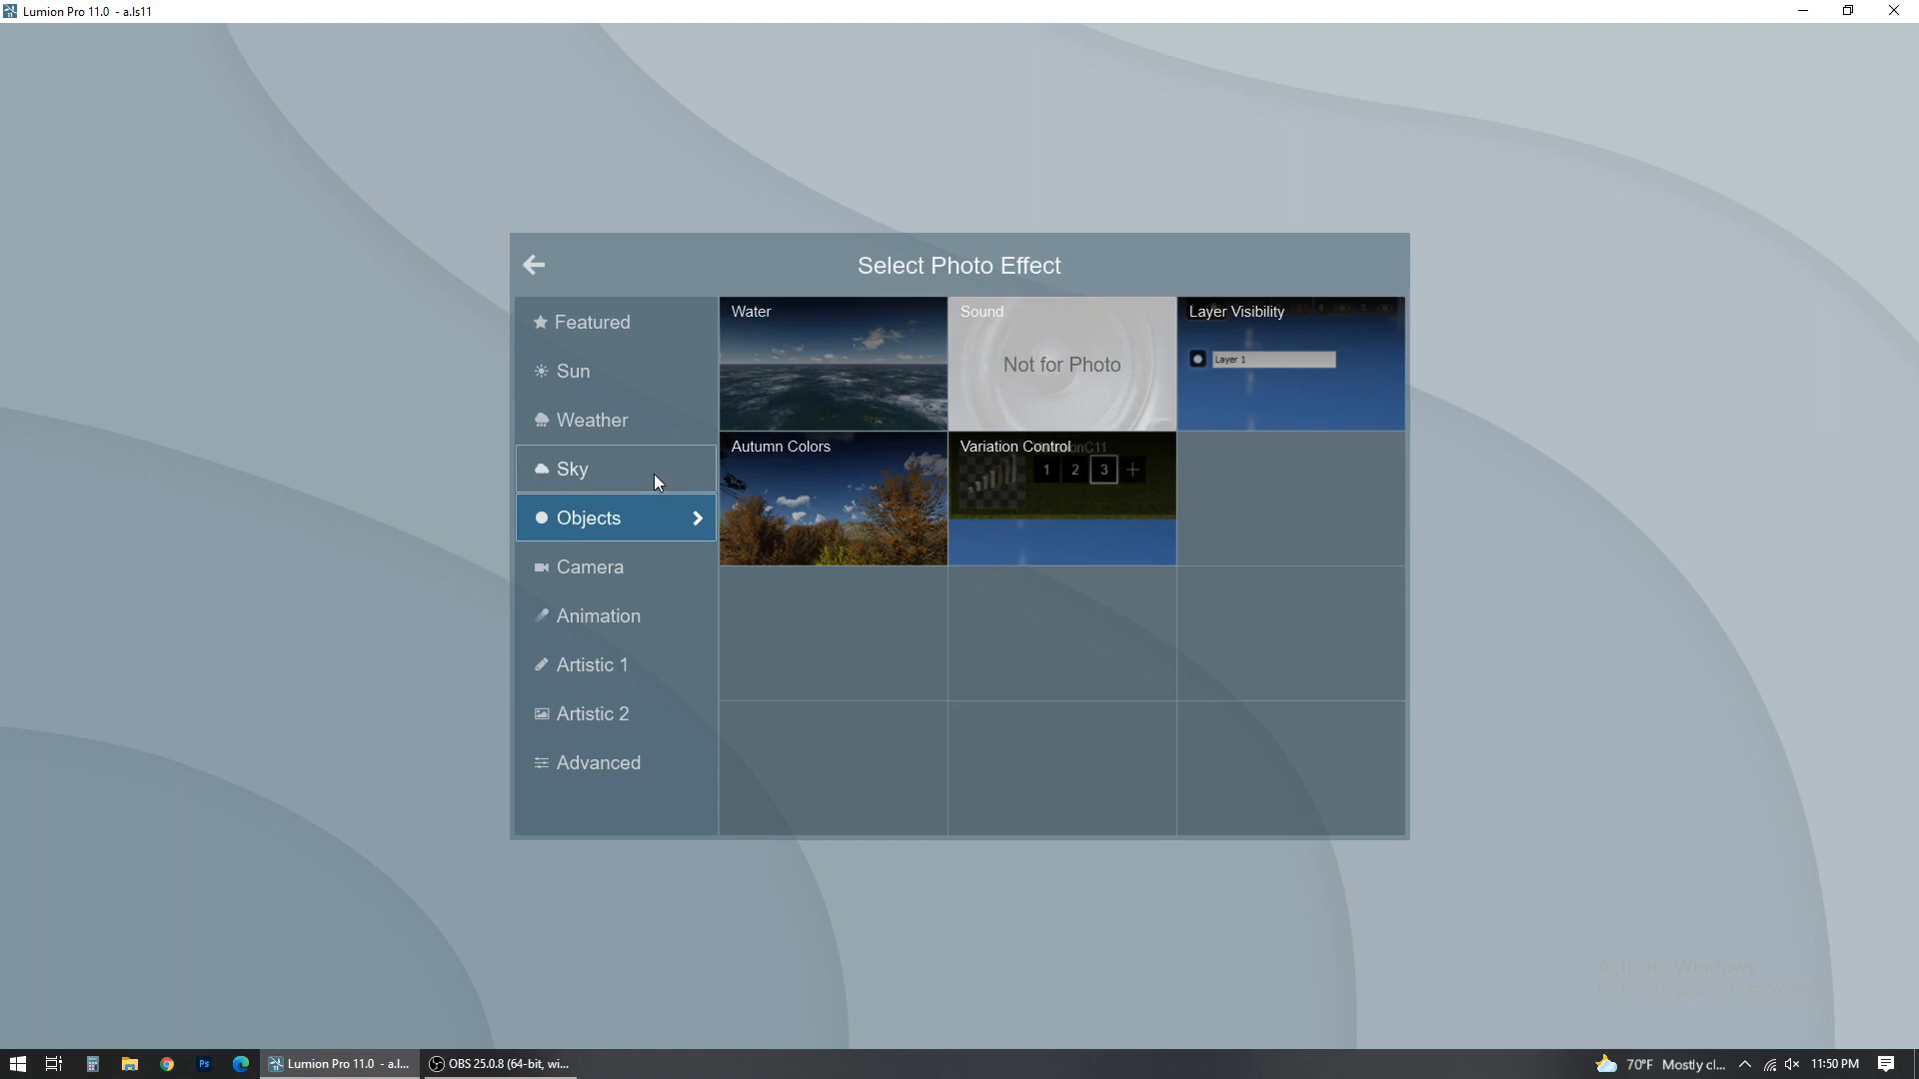
pyautogui.click(641, 468)
pyautogui.click(635, 586)
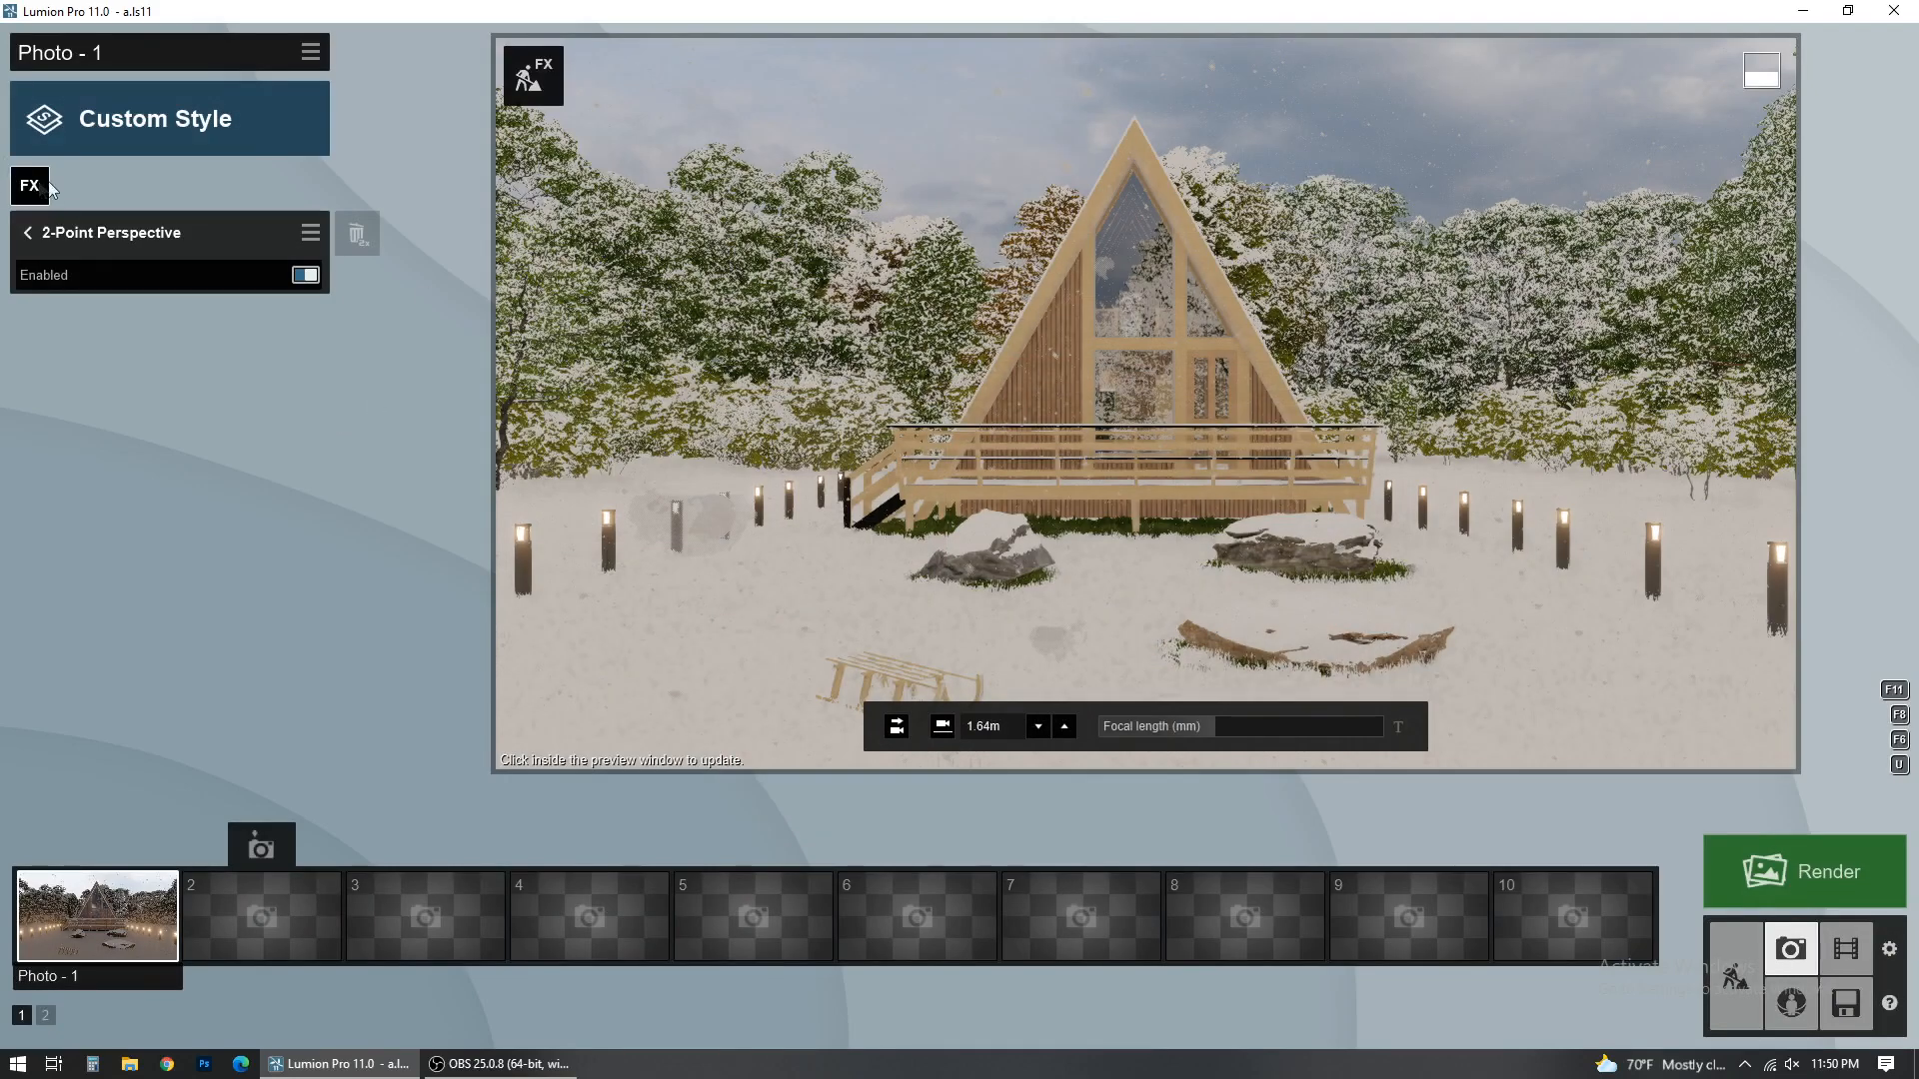
# Step: Add a Sky Light effect from the advanced photo effects to Photo 1
pyautogui.click(32, 185)
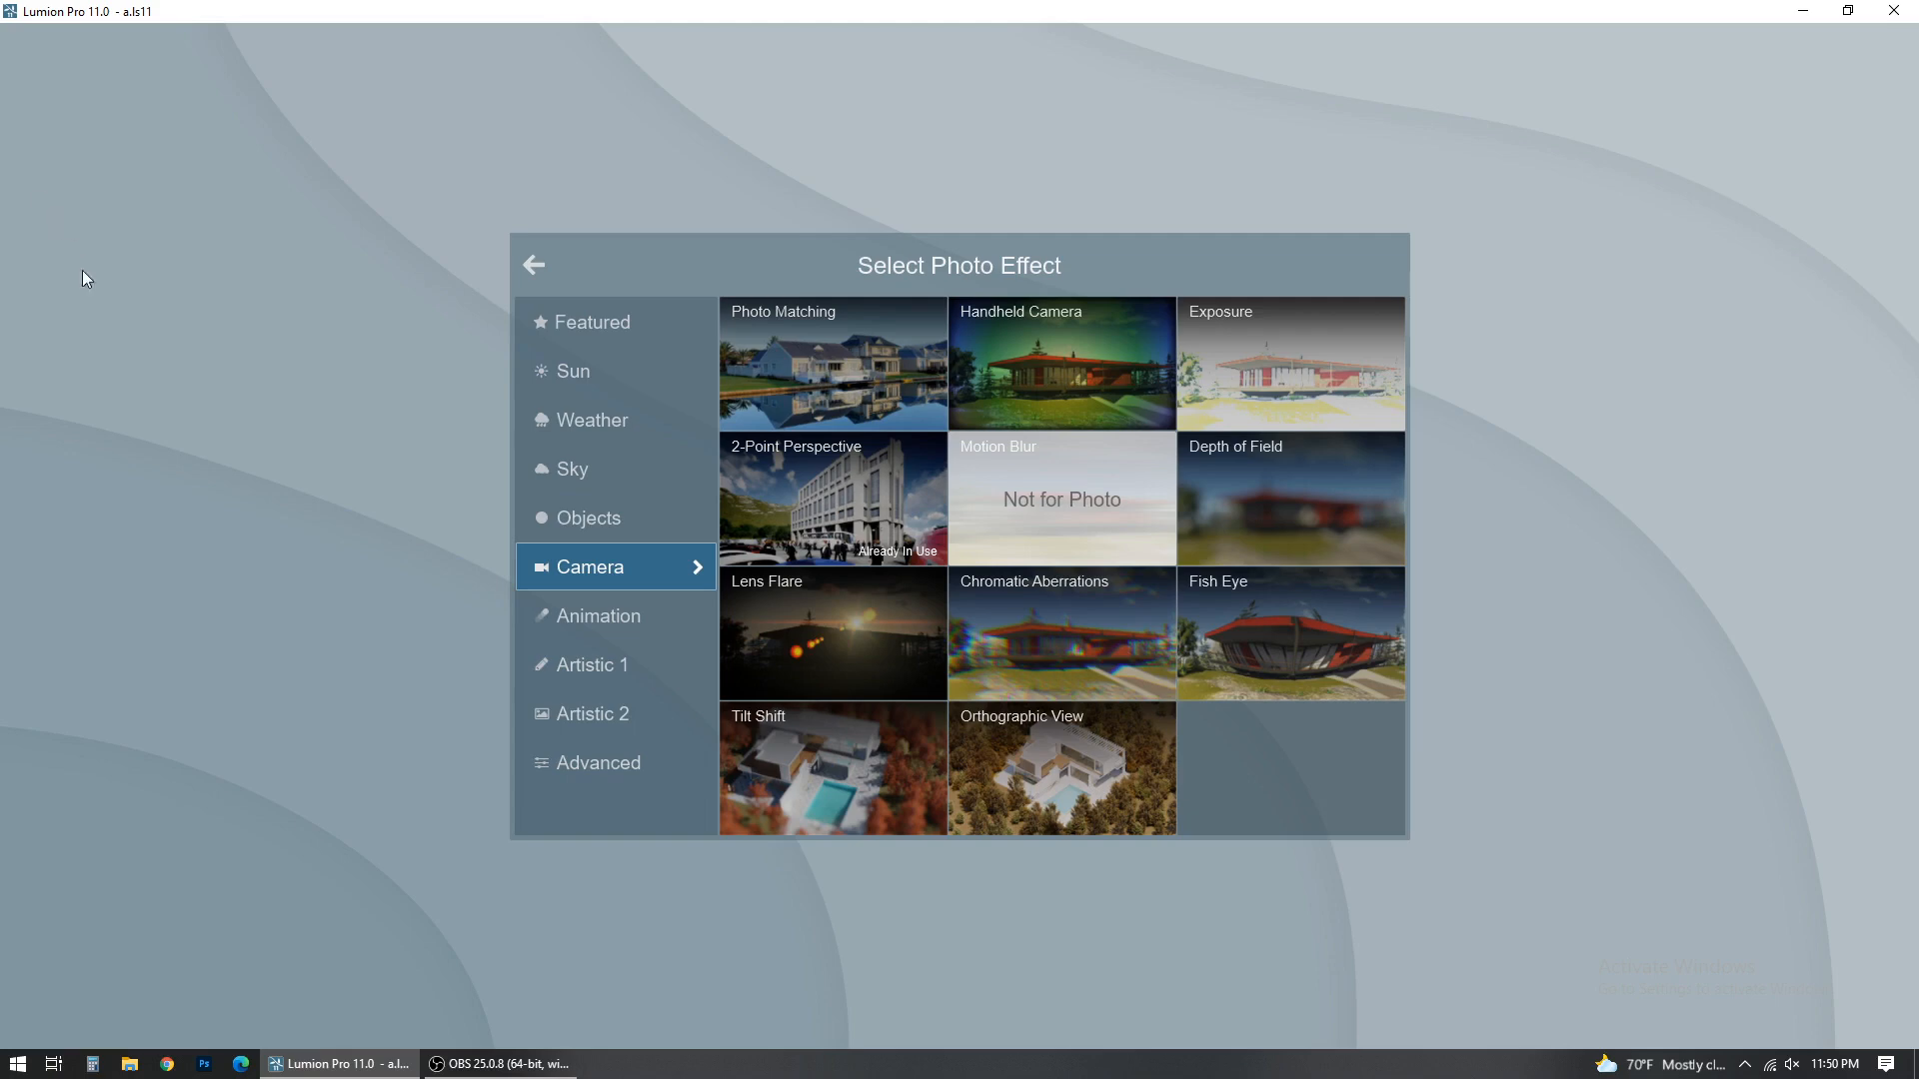
pyautogui.click(654, 625)
pyautogui.click(640, 663)
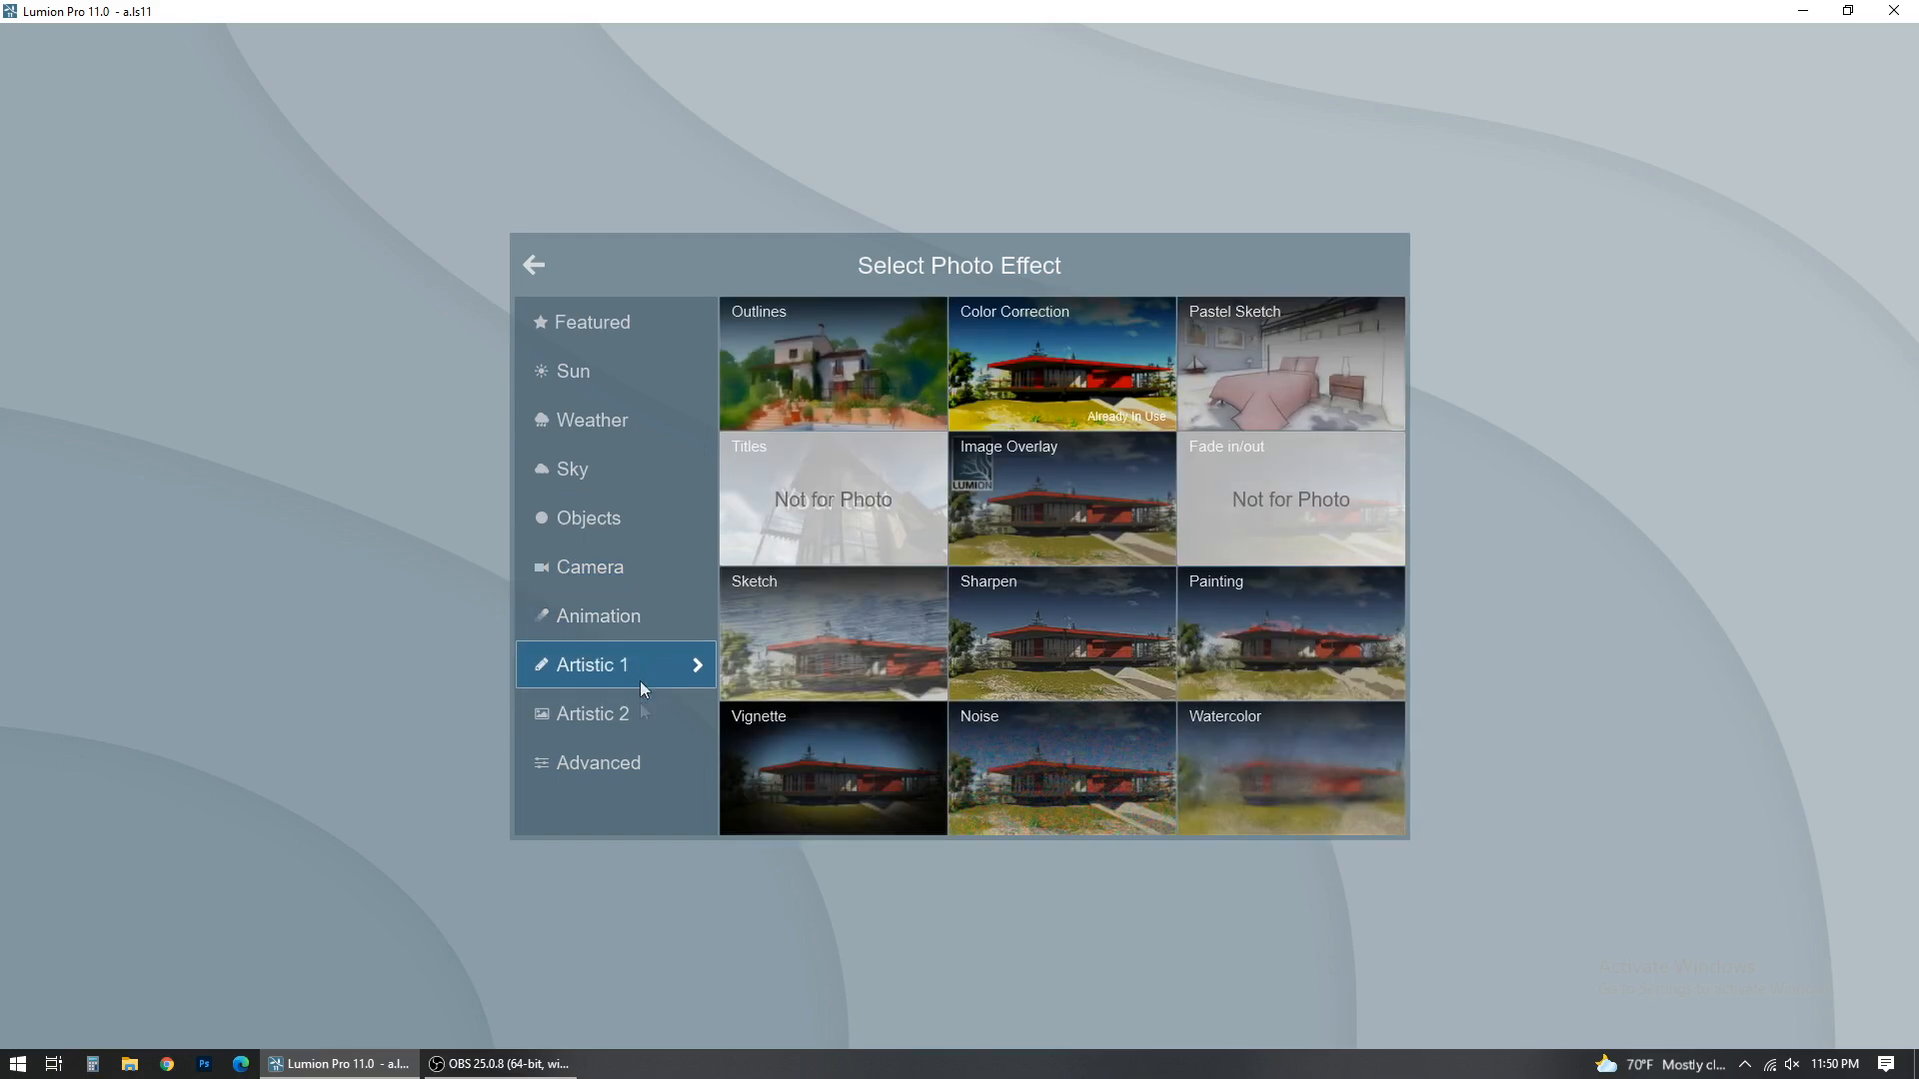
pyautogui.click(644, 710)
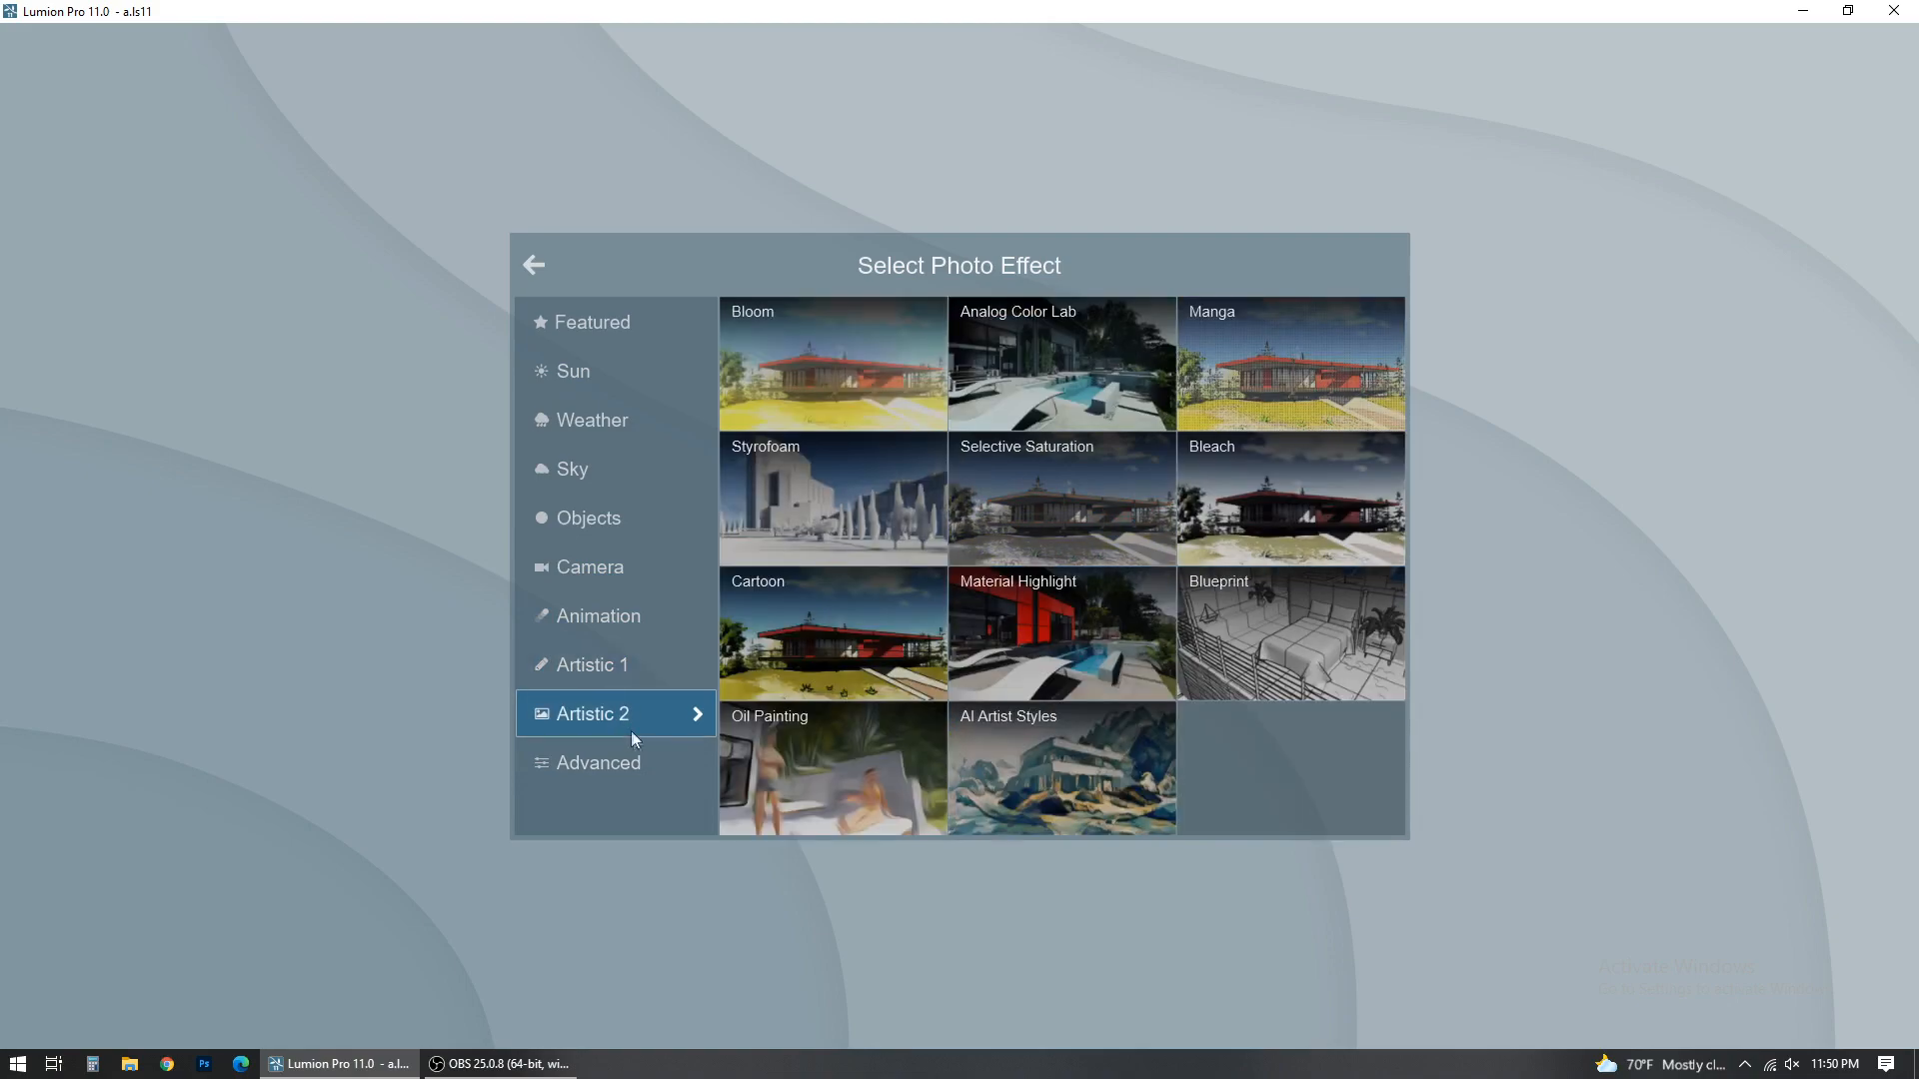
pyautogui.click(639, 763)
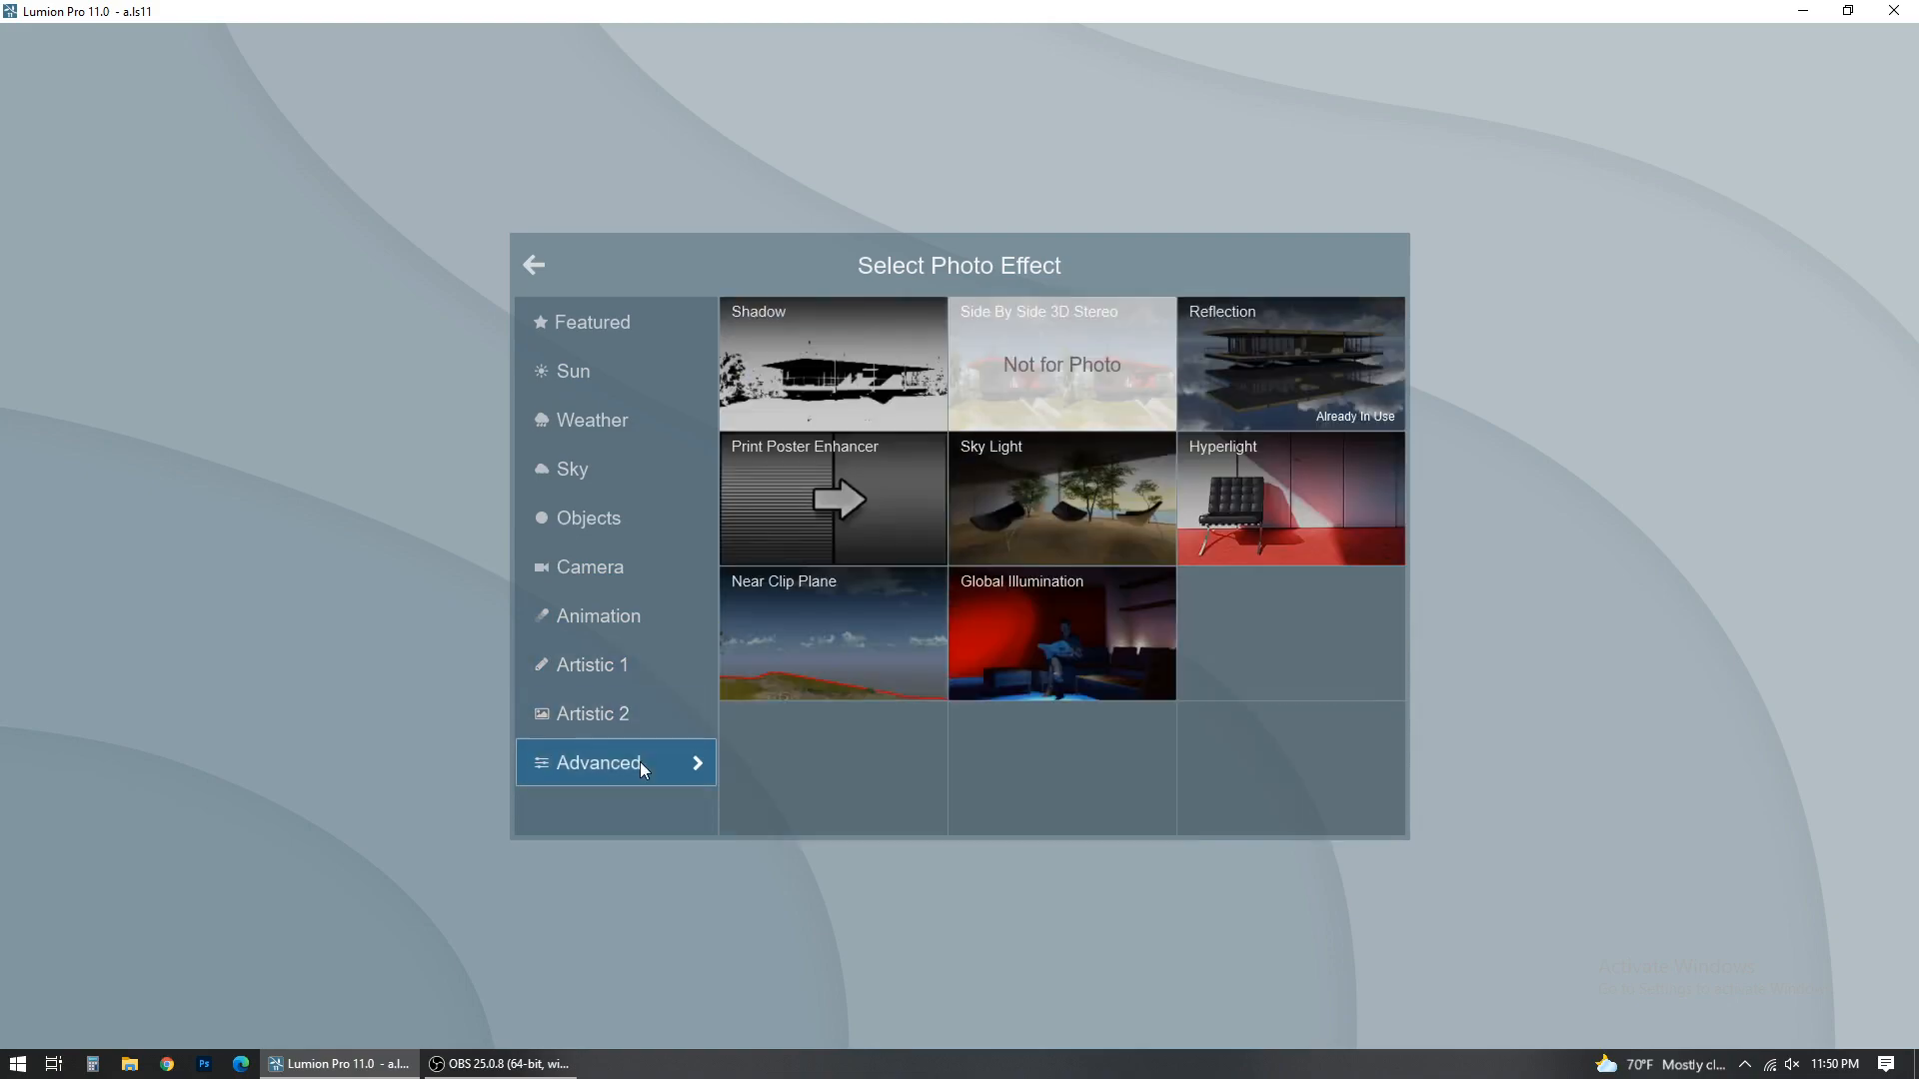
pyautogui.click(1069, 471)
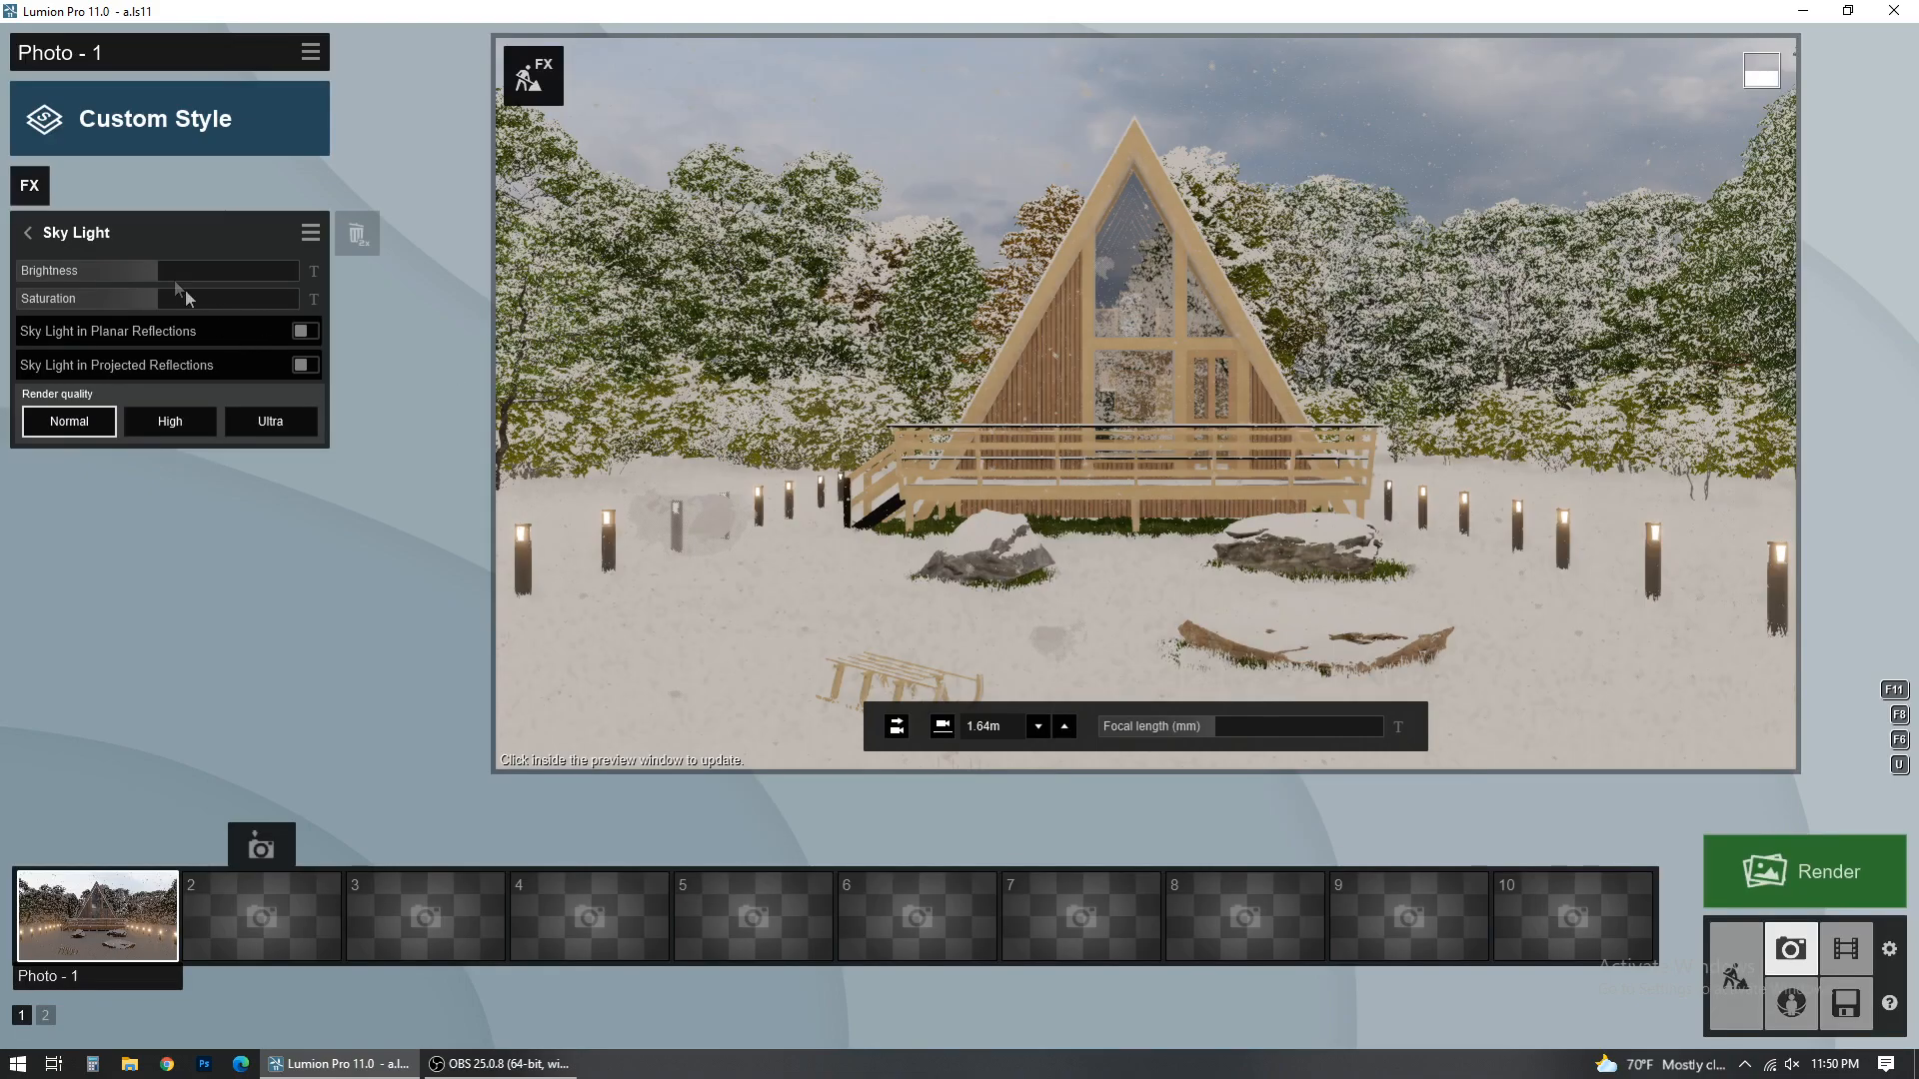
# Step: Lower the Sky Light brightness to near its minimum, set its render quality to High and refresh the photo preview
pyautogui.moveTo(150, 274); pyautogui.dragTo(37, 285)
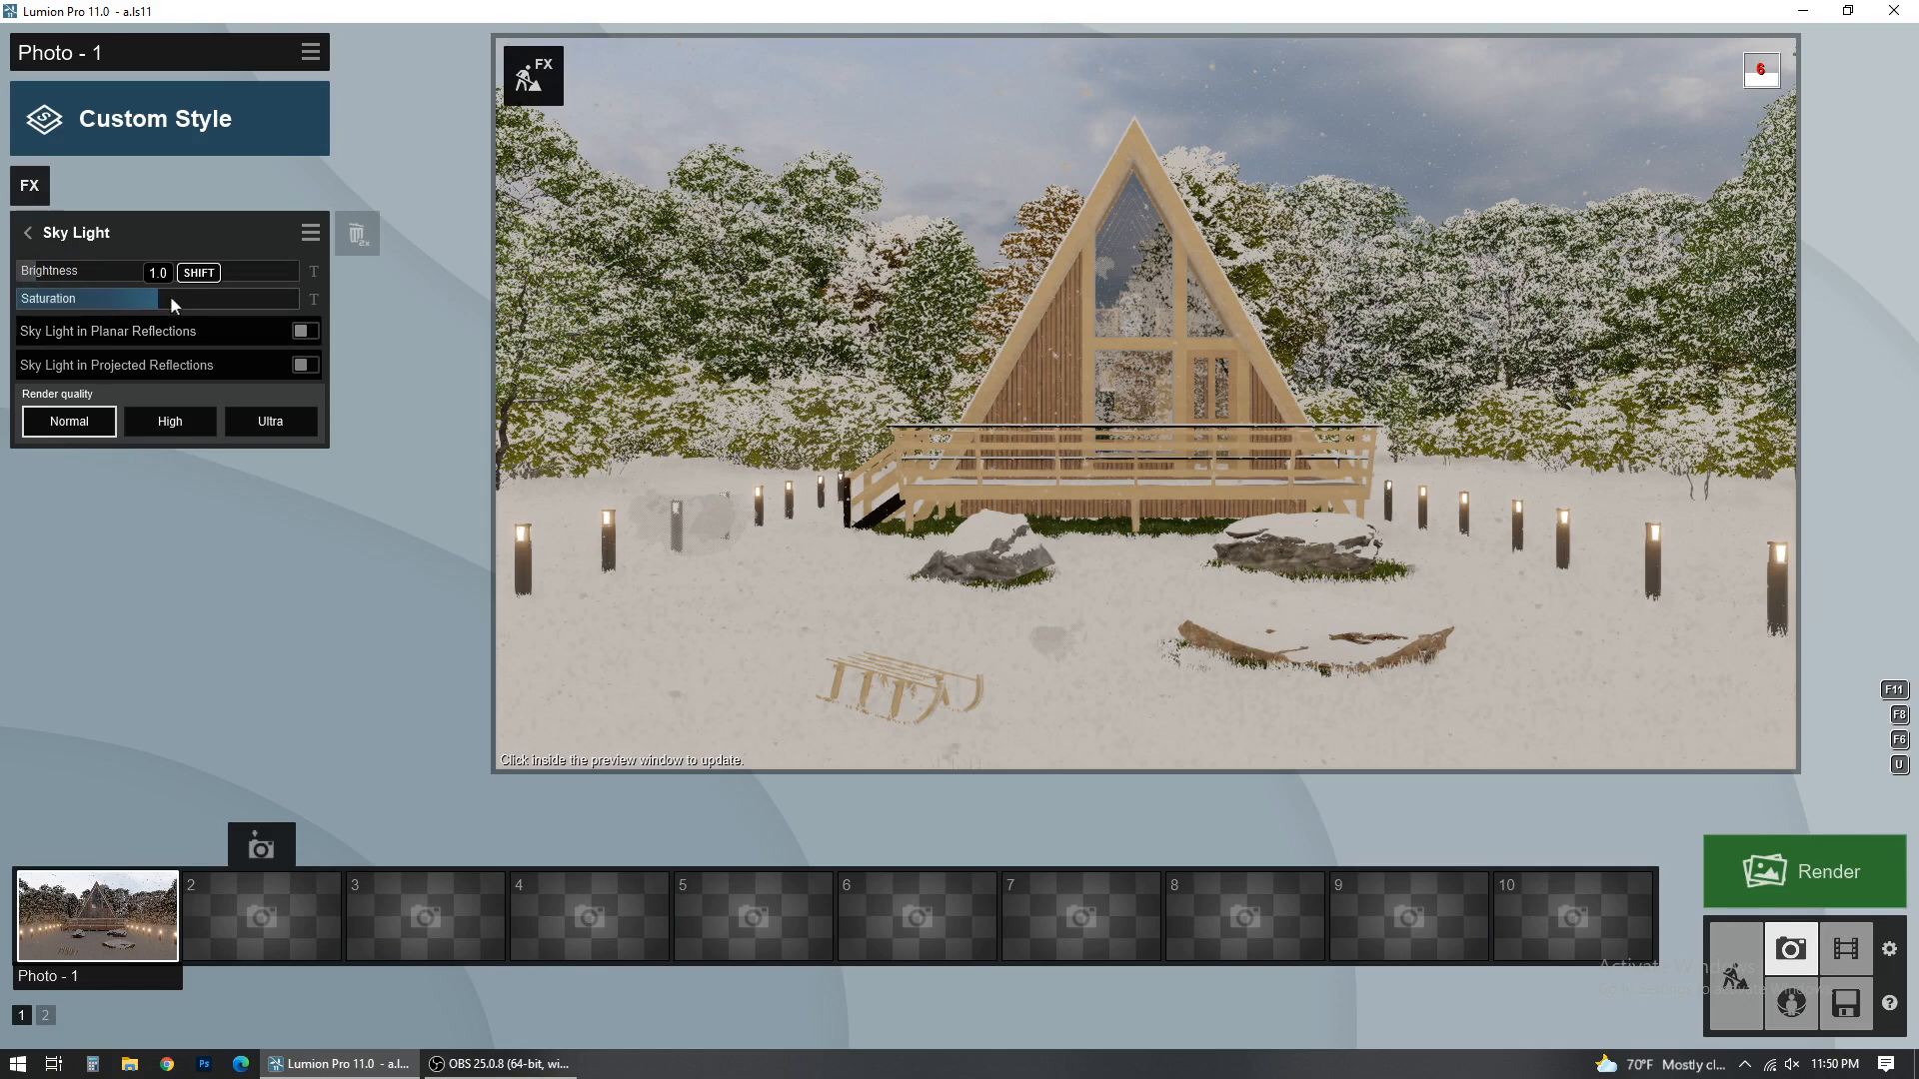
pyautogui.click(195, 425)
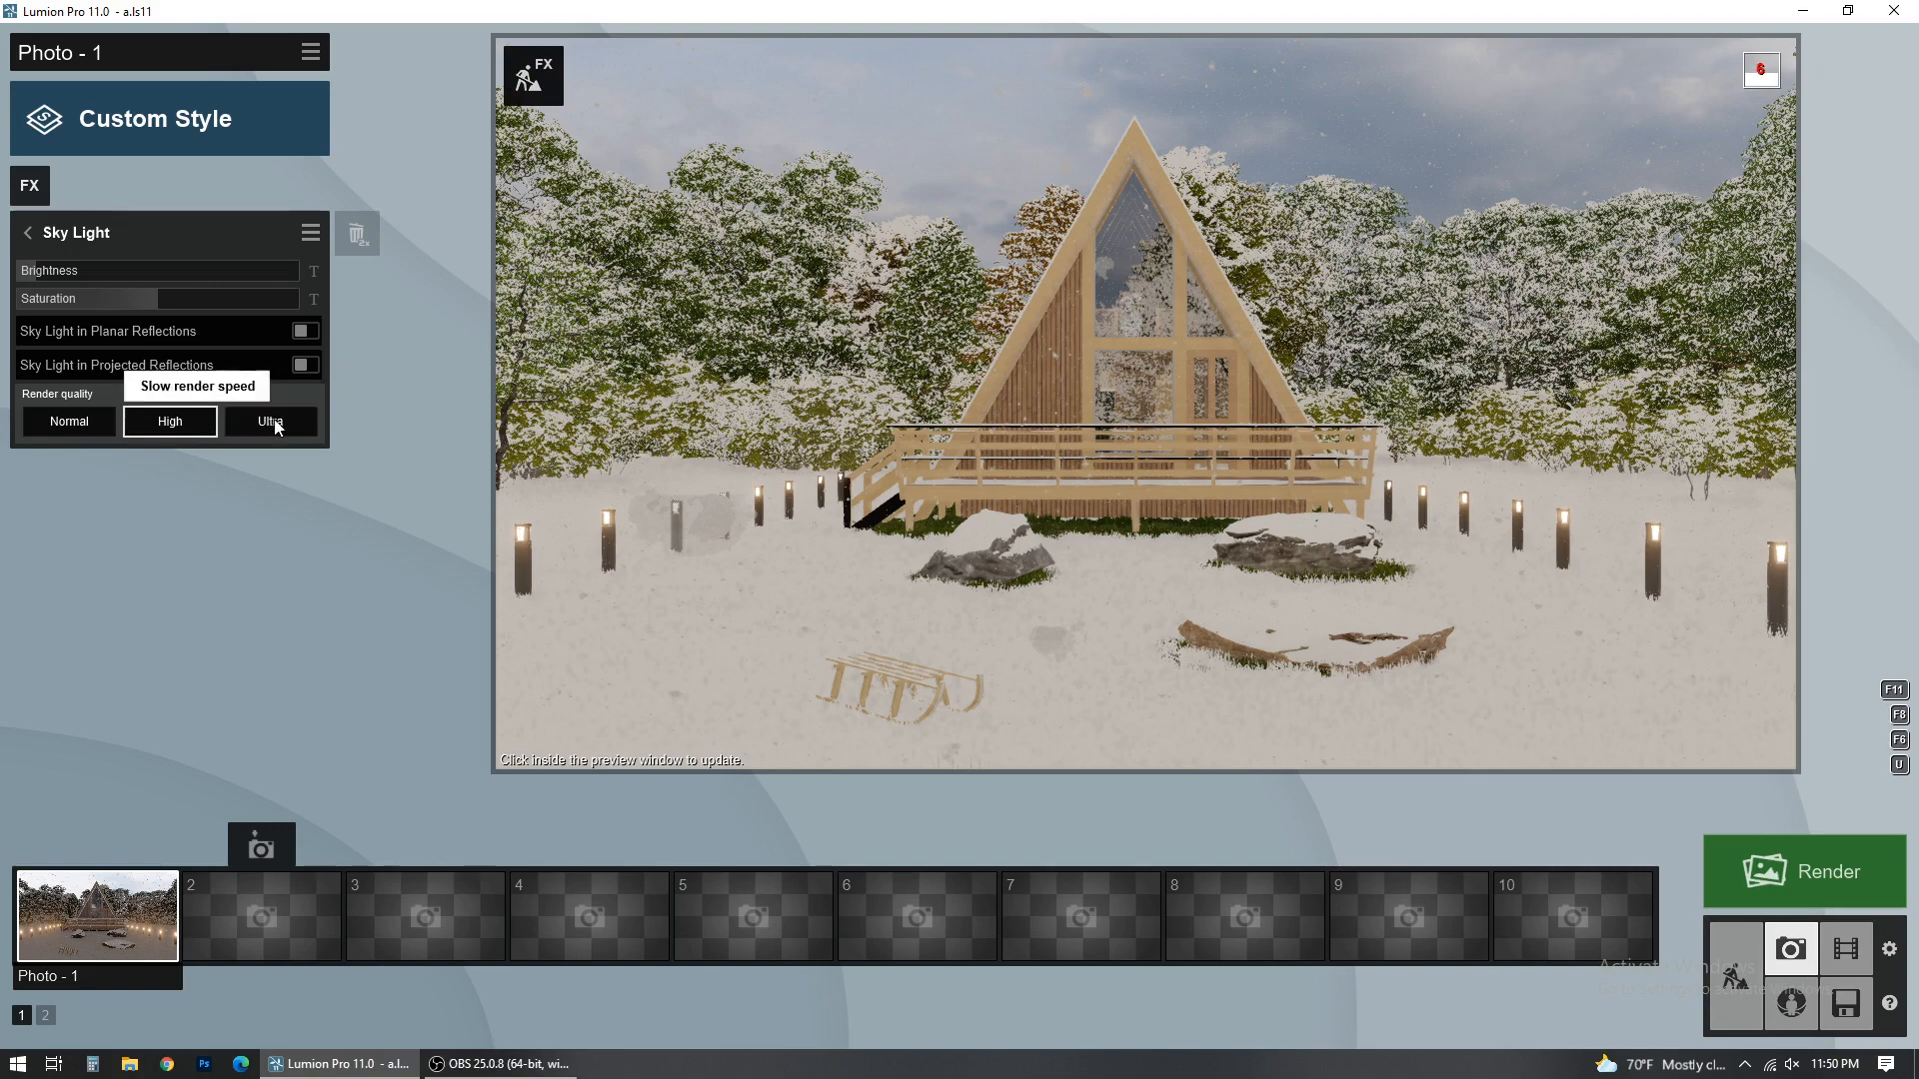
pyautogui.click(27, 232)
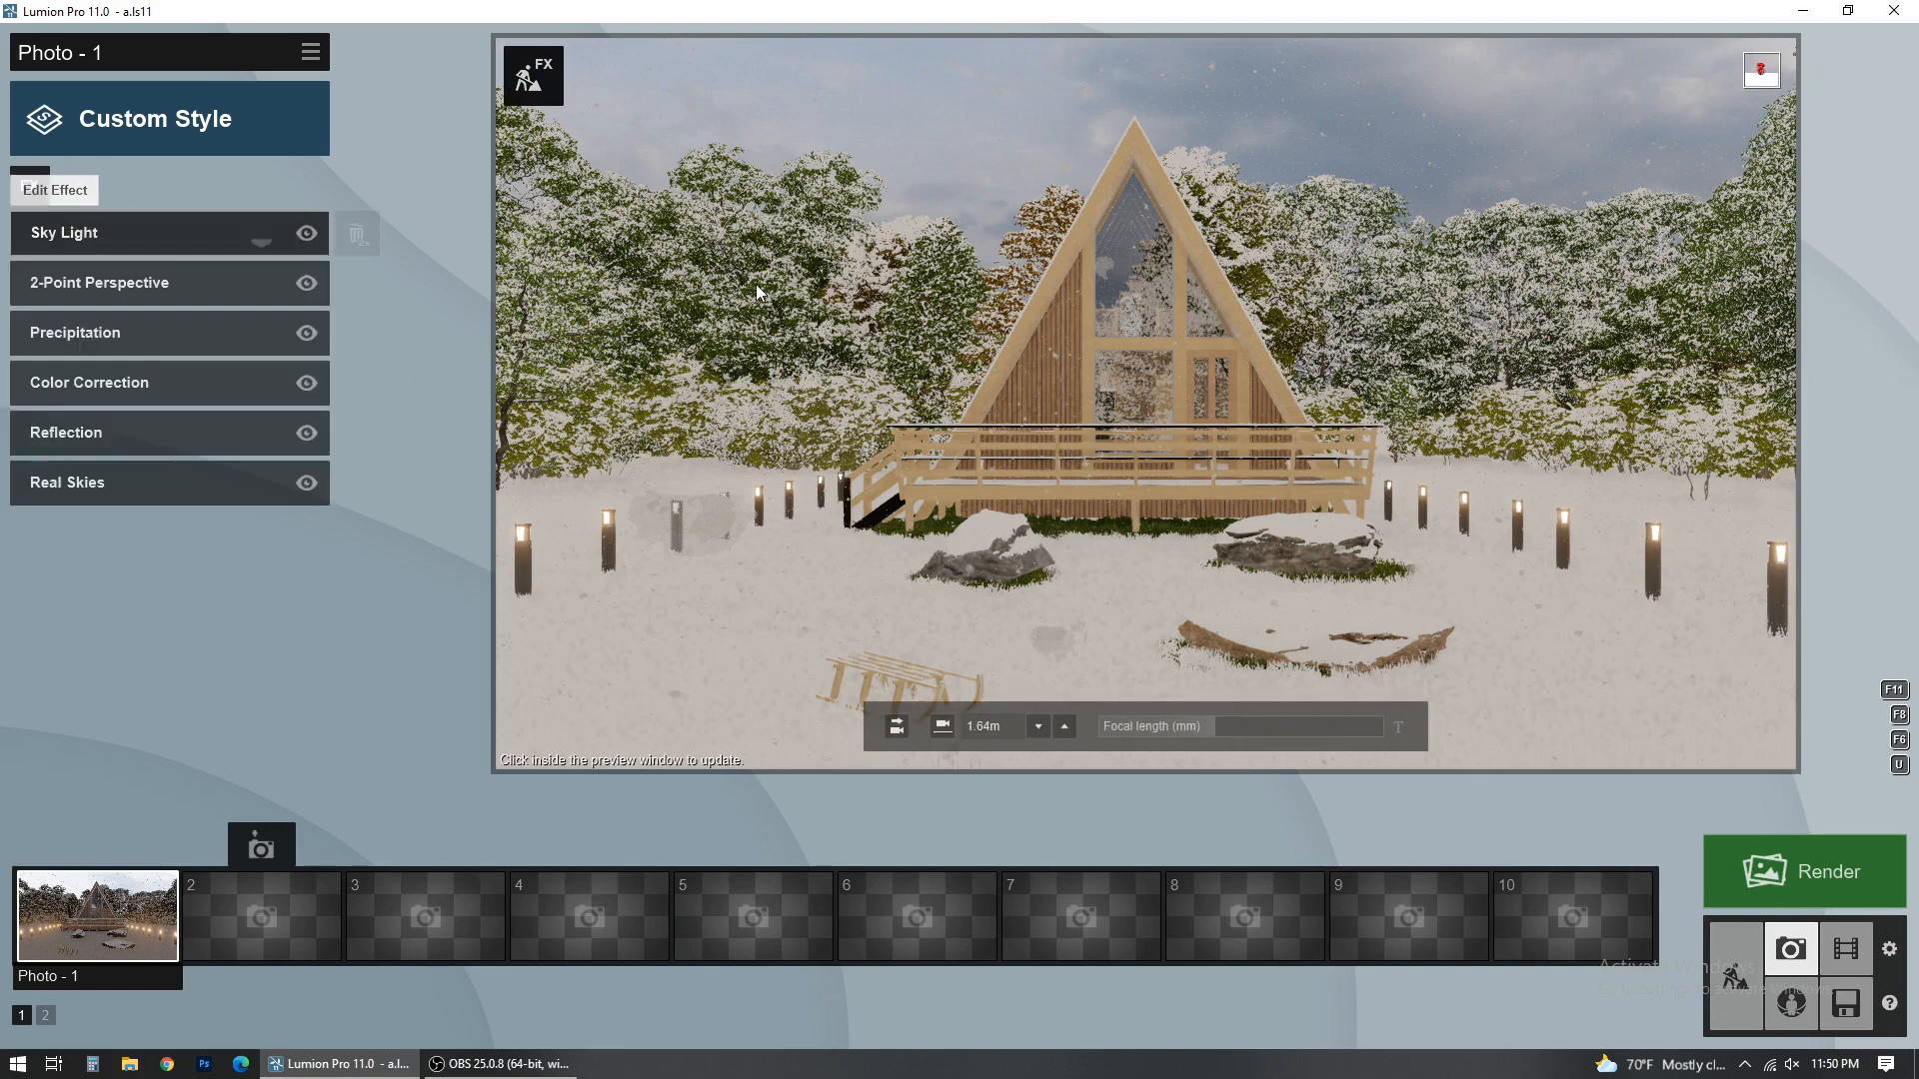
pyautogui.click(1042, 363)
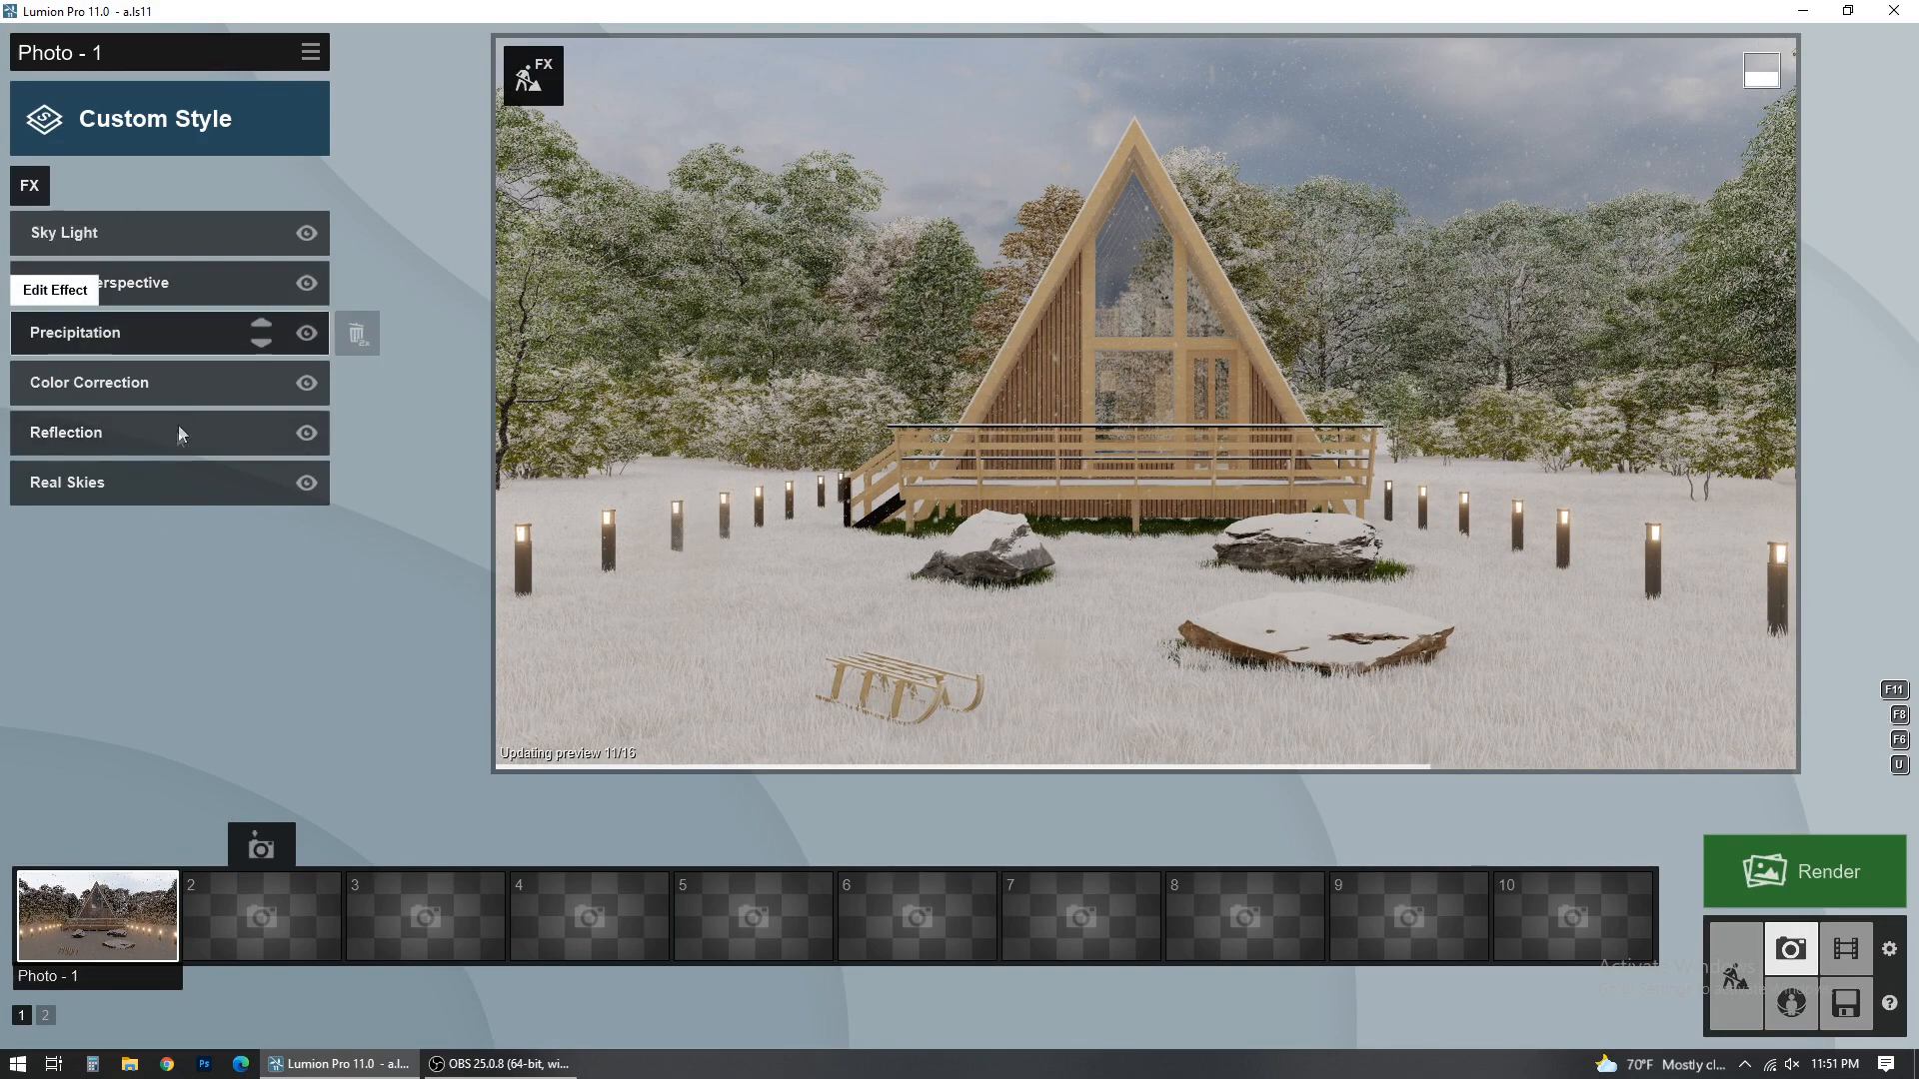
# Step: Retune the precipitation with 0.2 blocking by plants and trees, a shorter blocking distance and a particle quantity just past the midpoint
pyautogui.click(165, 331)
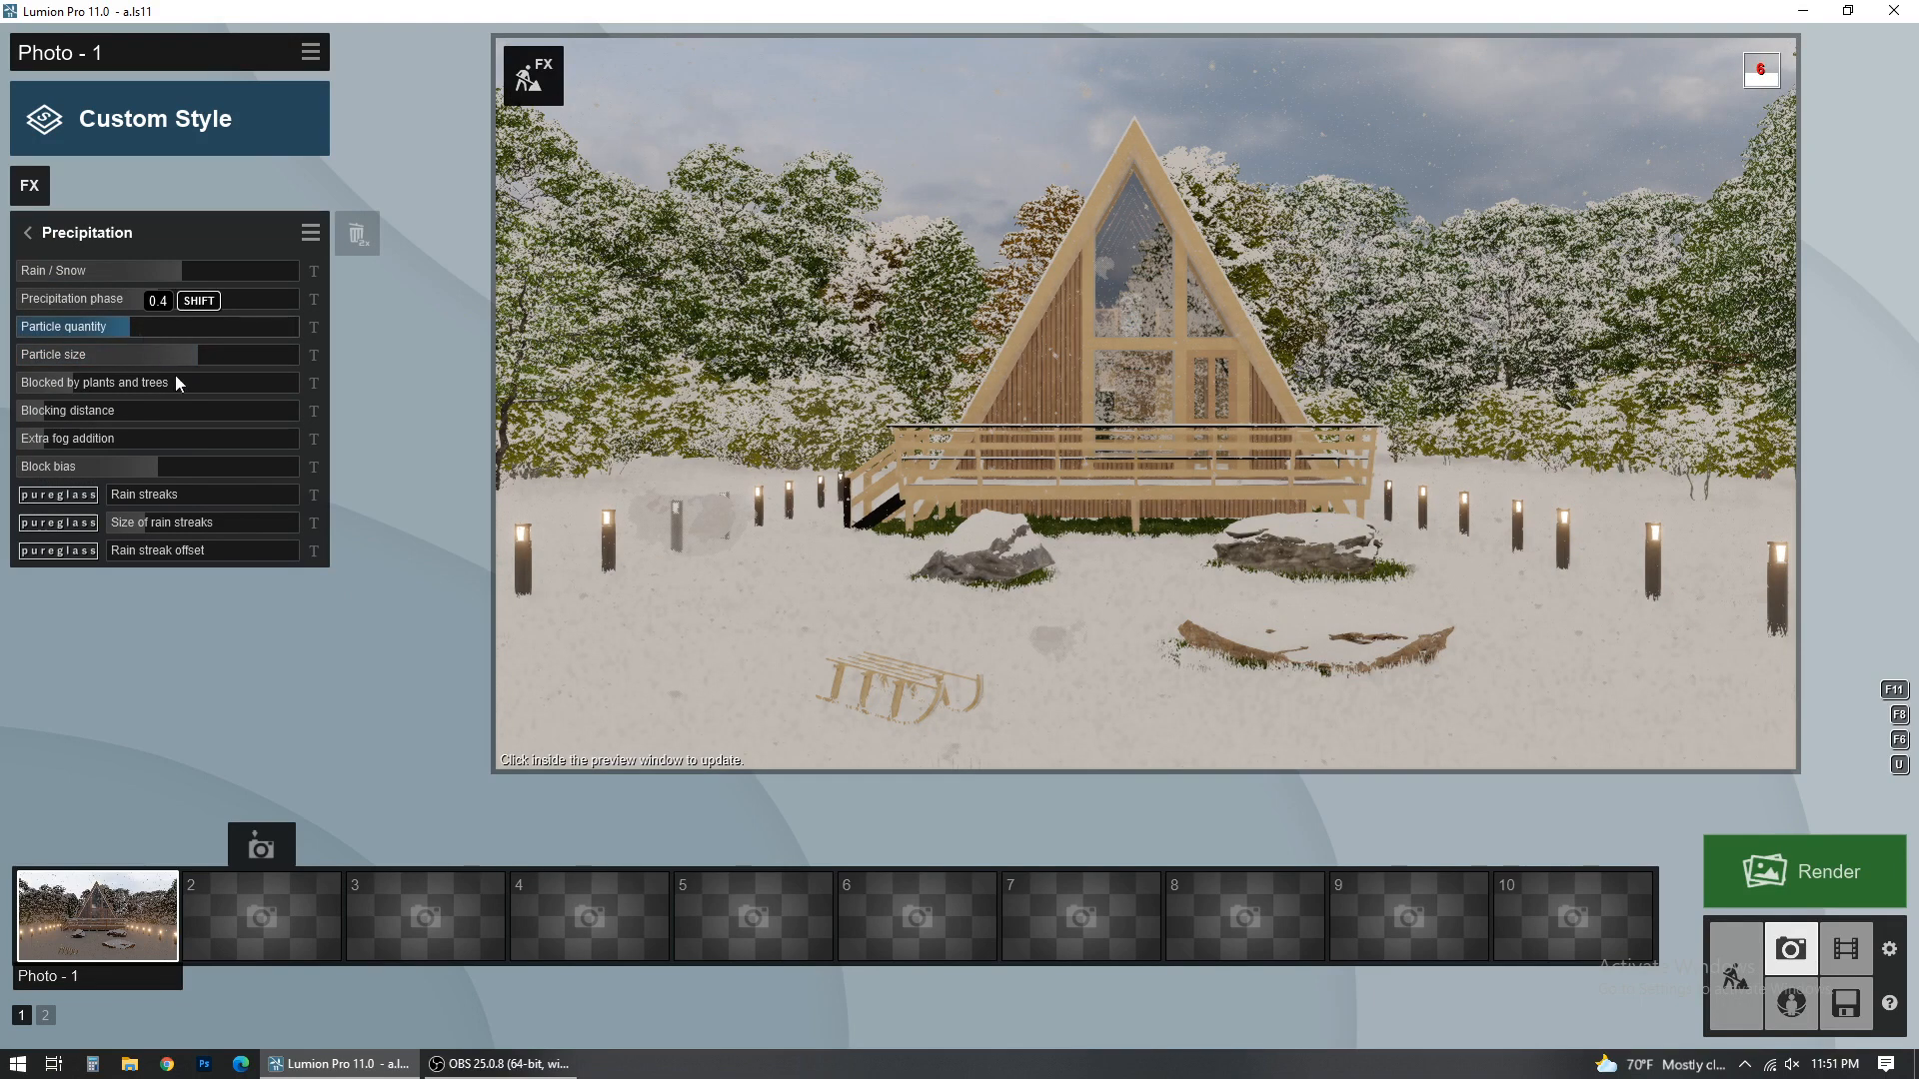
pyautogui.moveTo(155, 372); pyautogui.dragTo(2, 404)
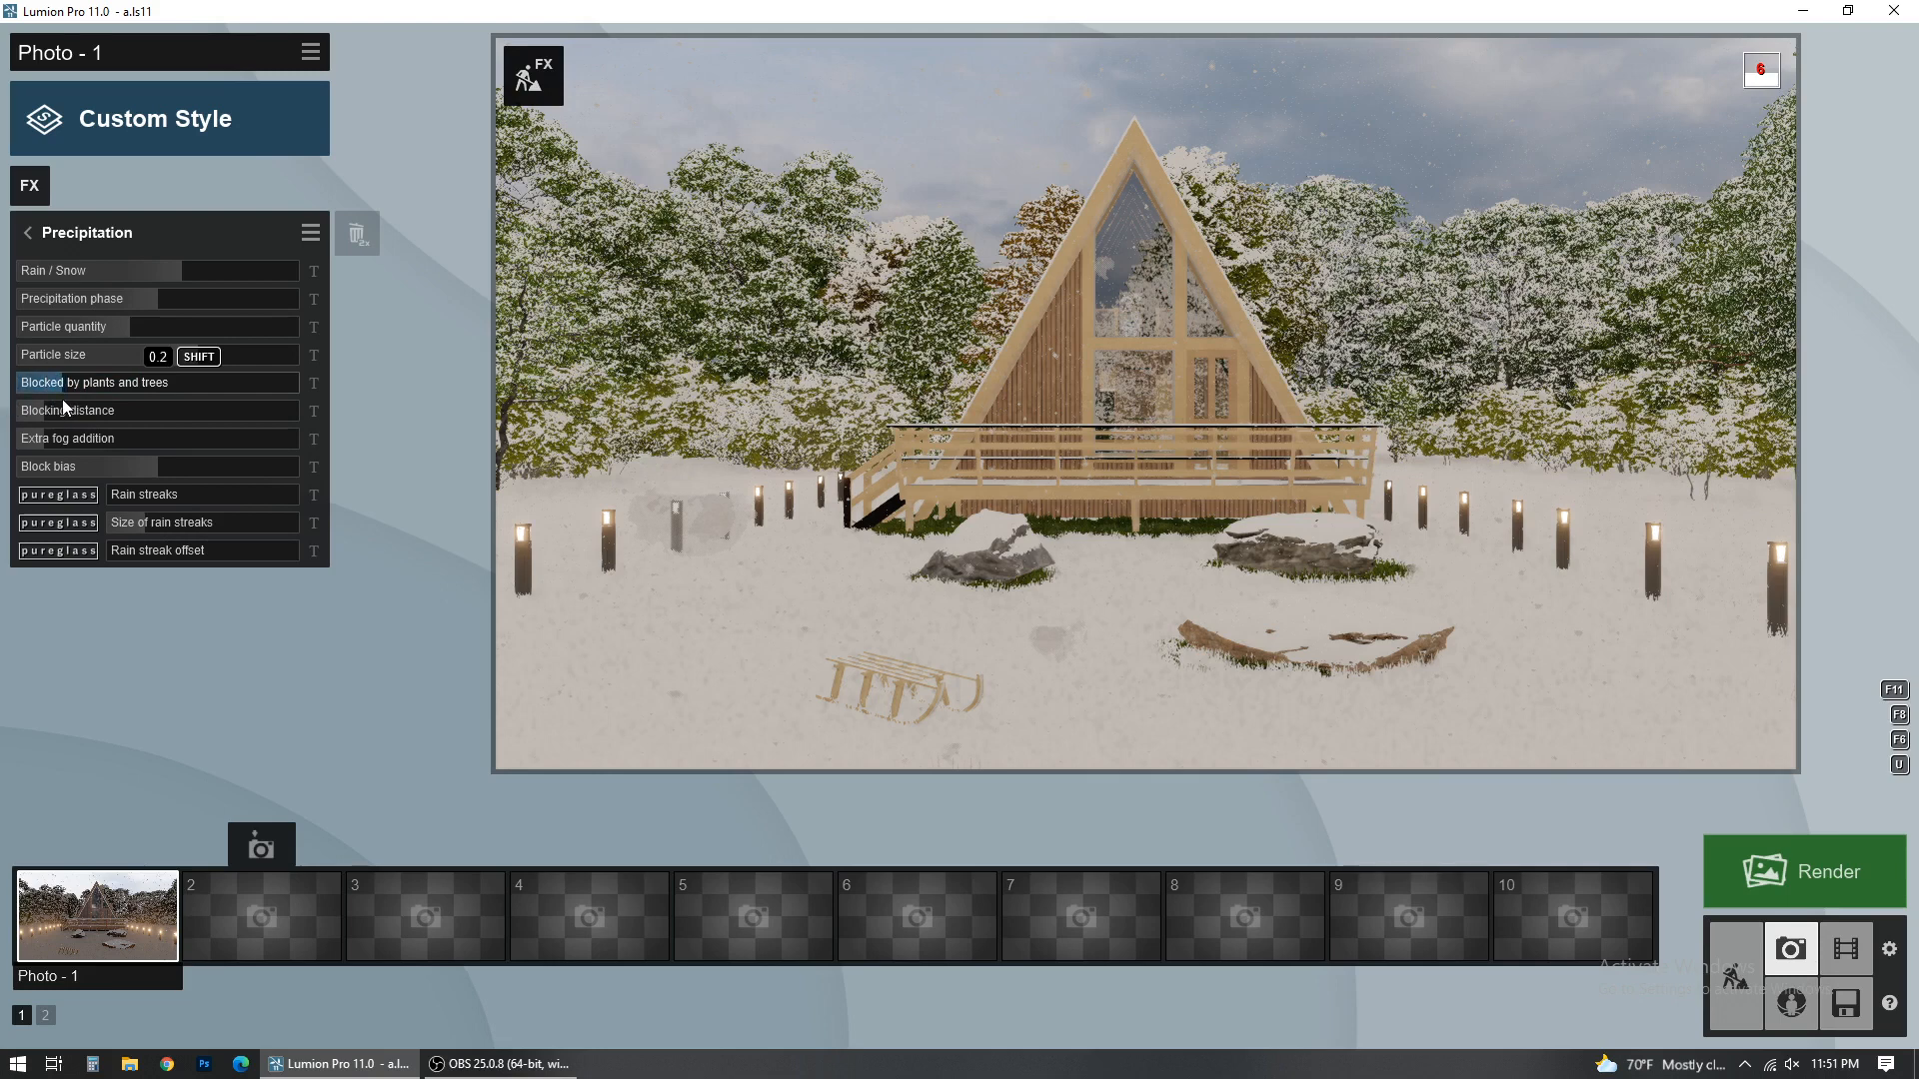
pyautogui.moveTo(194, 406); pyautogui.dragTo(33, 411)
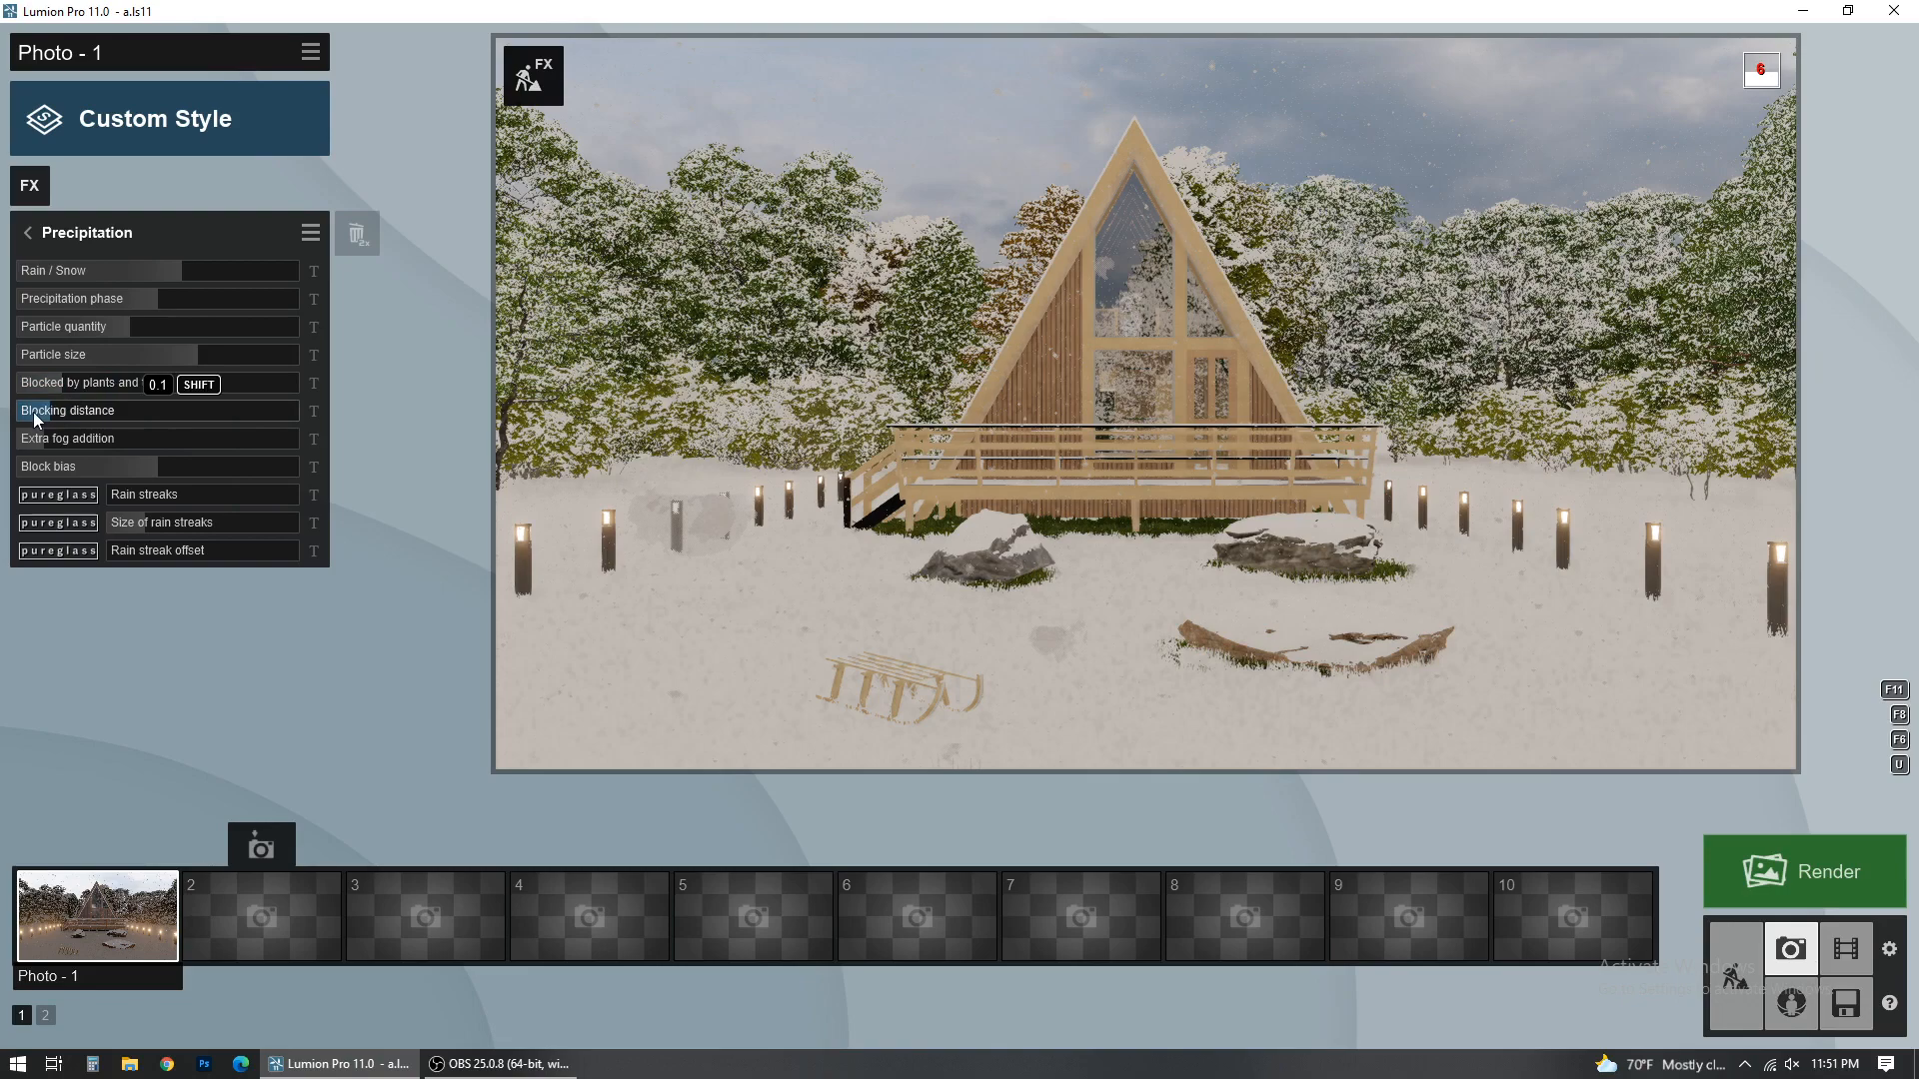
pyautogui.moveTo(129, 300); pyautogui.dragTo(172, 341)
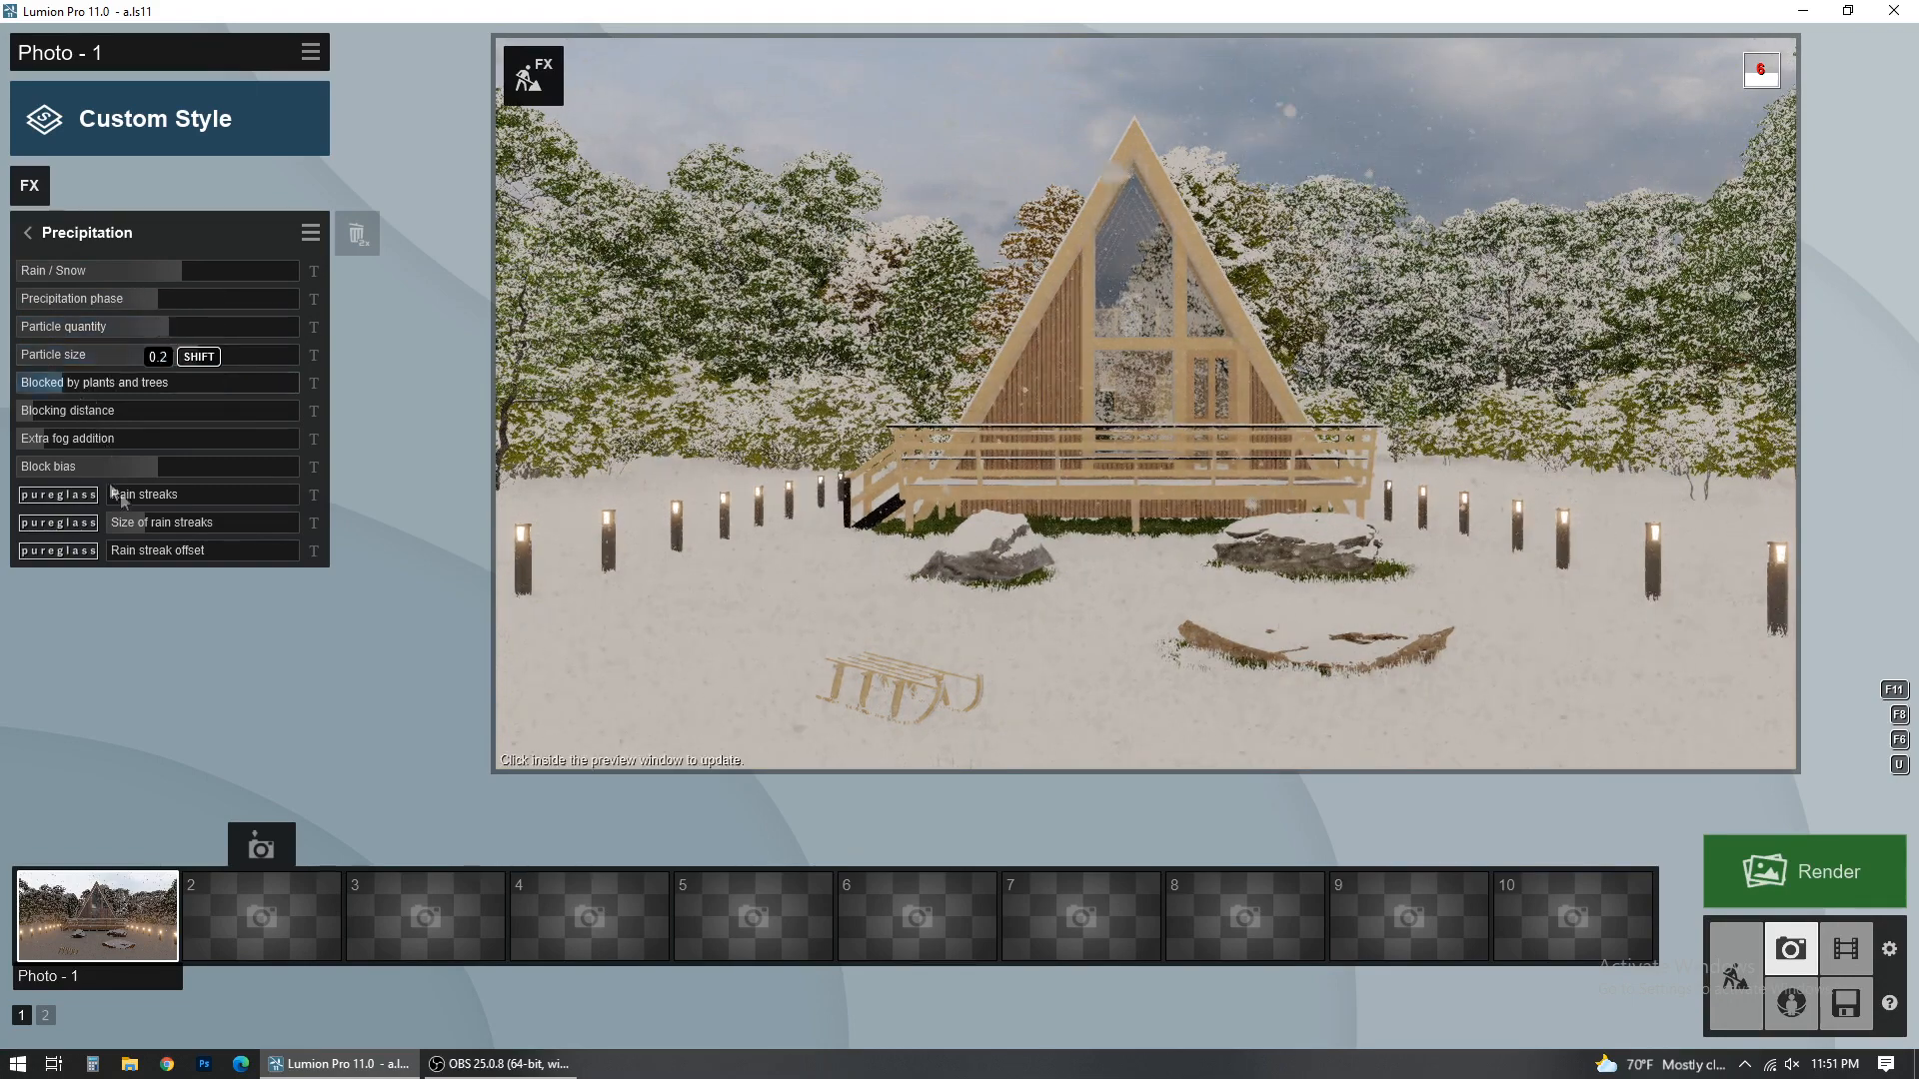
pyautogui.click(597, 470)
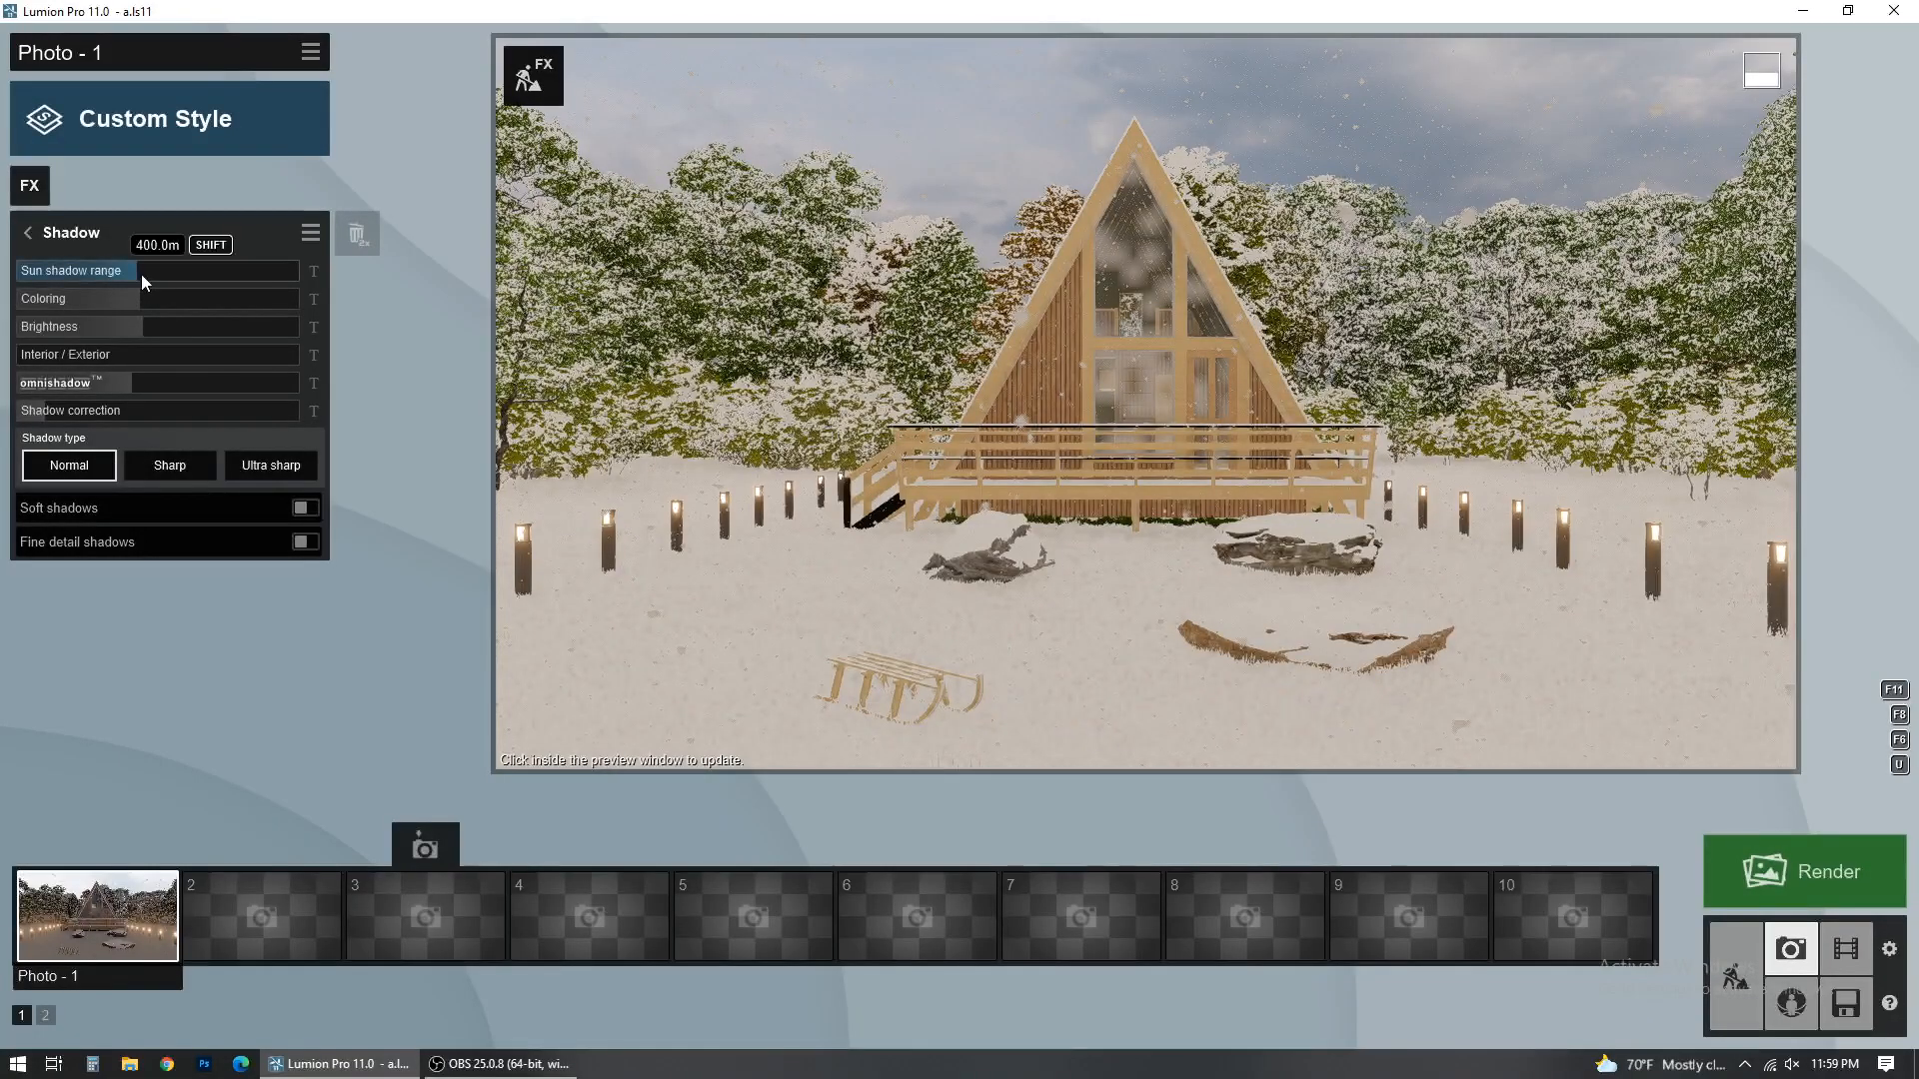
# Step: Set the Shadow effect's sun shadow range to about 432.5 m and reduce its brightness to near its minimum
pyautogui.click(141, 273)
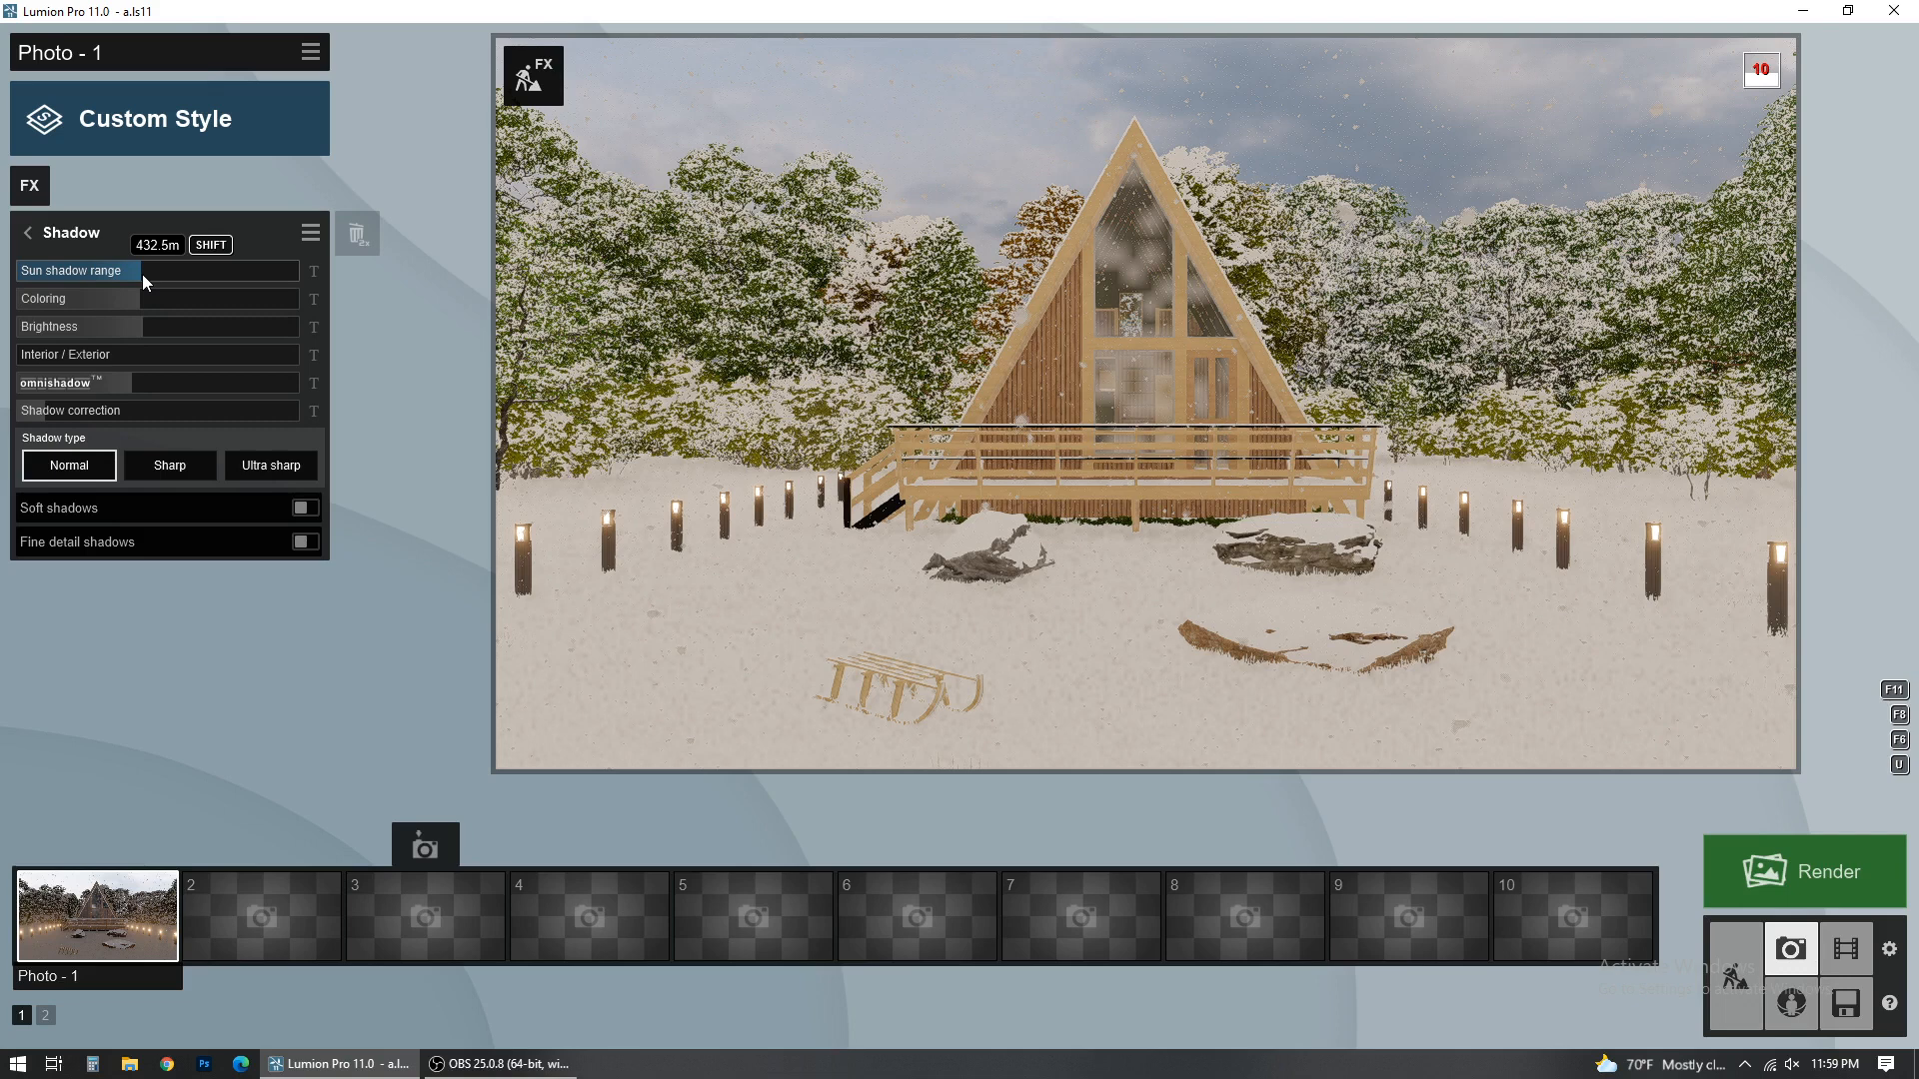
pyautogui.moveTo(142, 274)
pyautogui.keyDown('shift'); pyautogui.mouseDown()
pyautogui.moveTo(170, 273)
pyautogui.moveTo(148, 300)
pyautogui.mouseUp(); pyautogui.keyUp('shift')
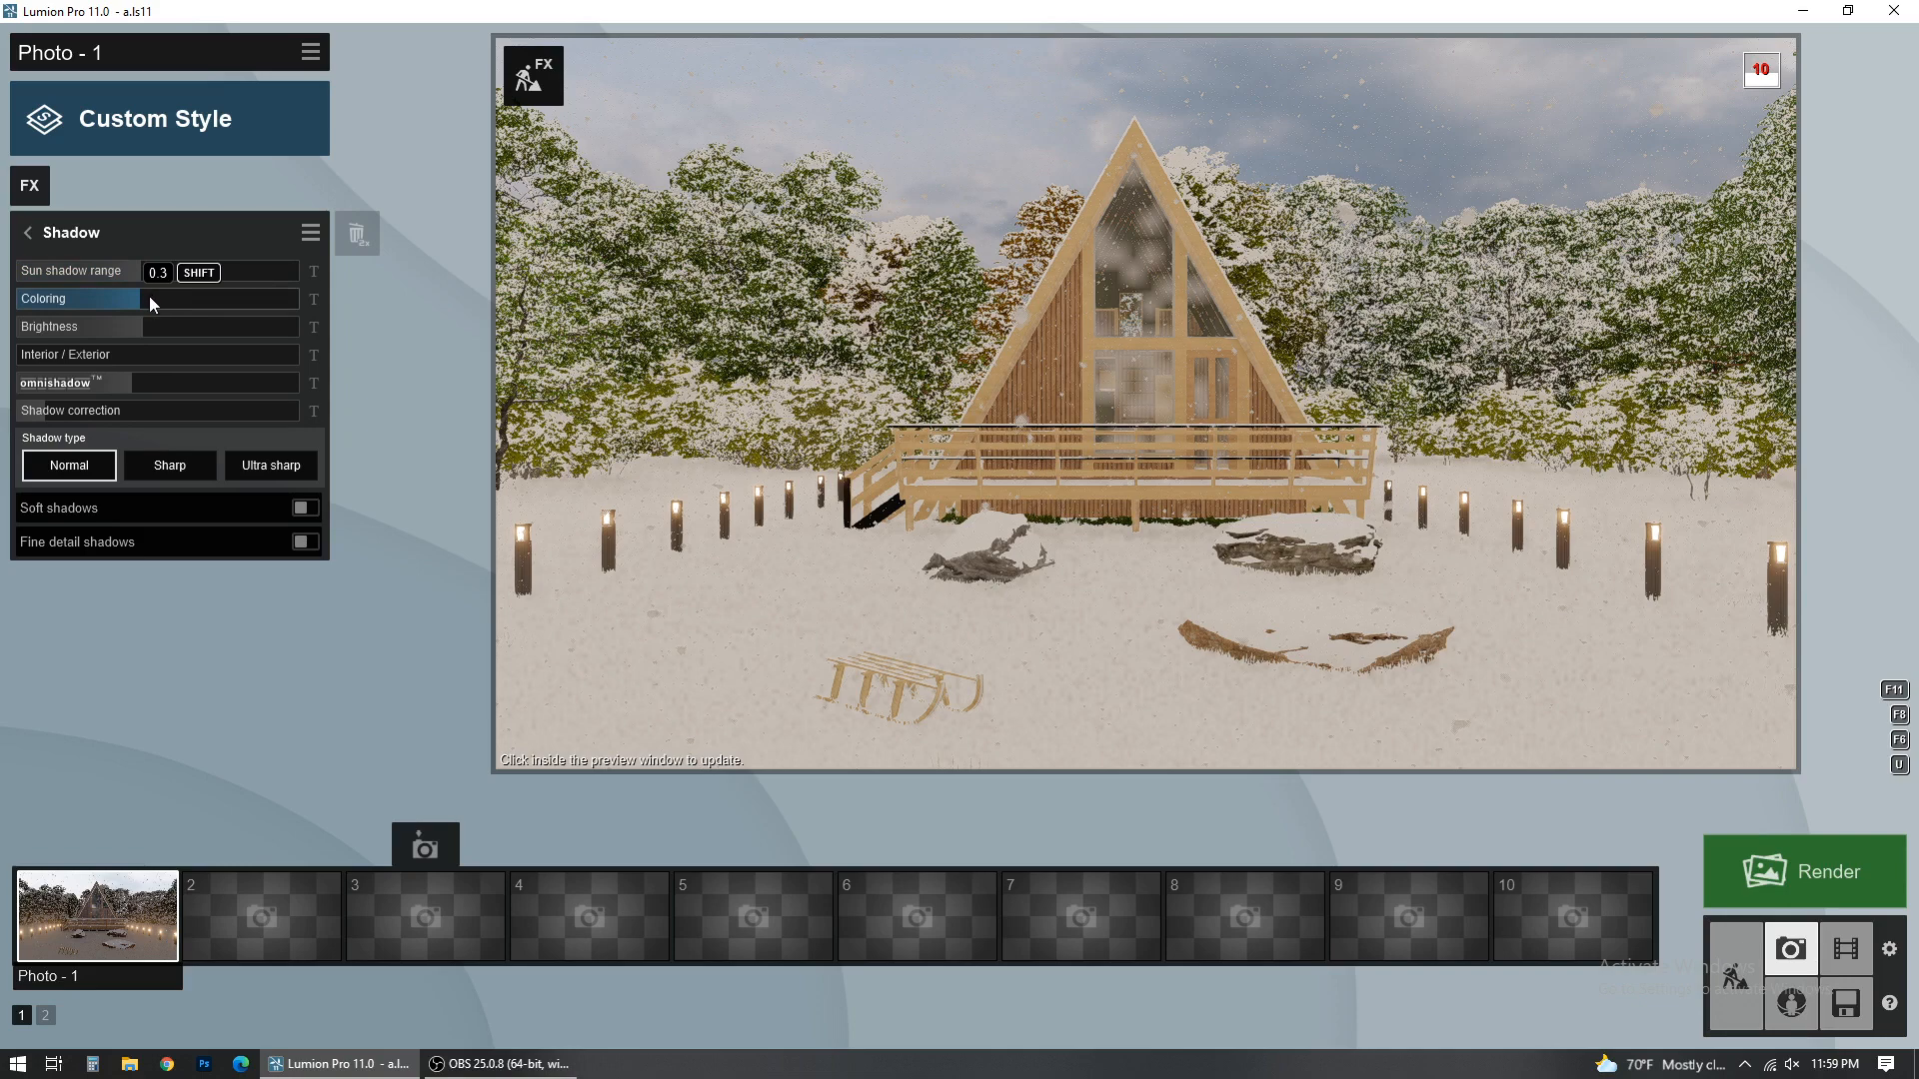
pyautogui.moveTo(136, 328); pyautogui.dragTo(32, 333)
pyautogui.press('shift')
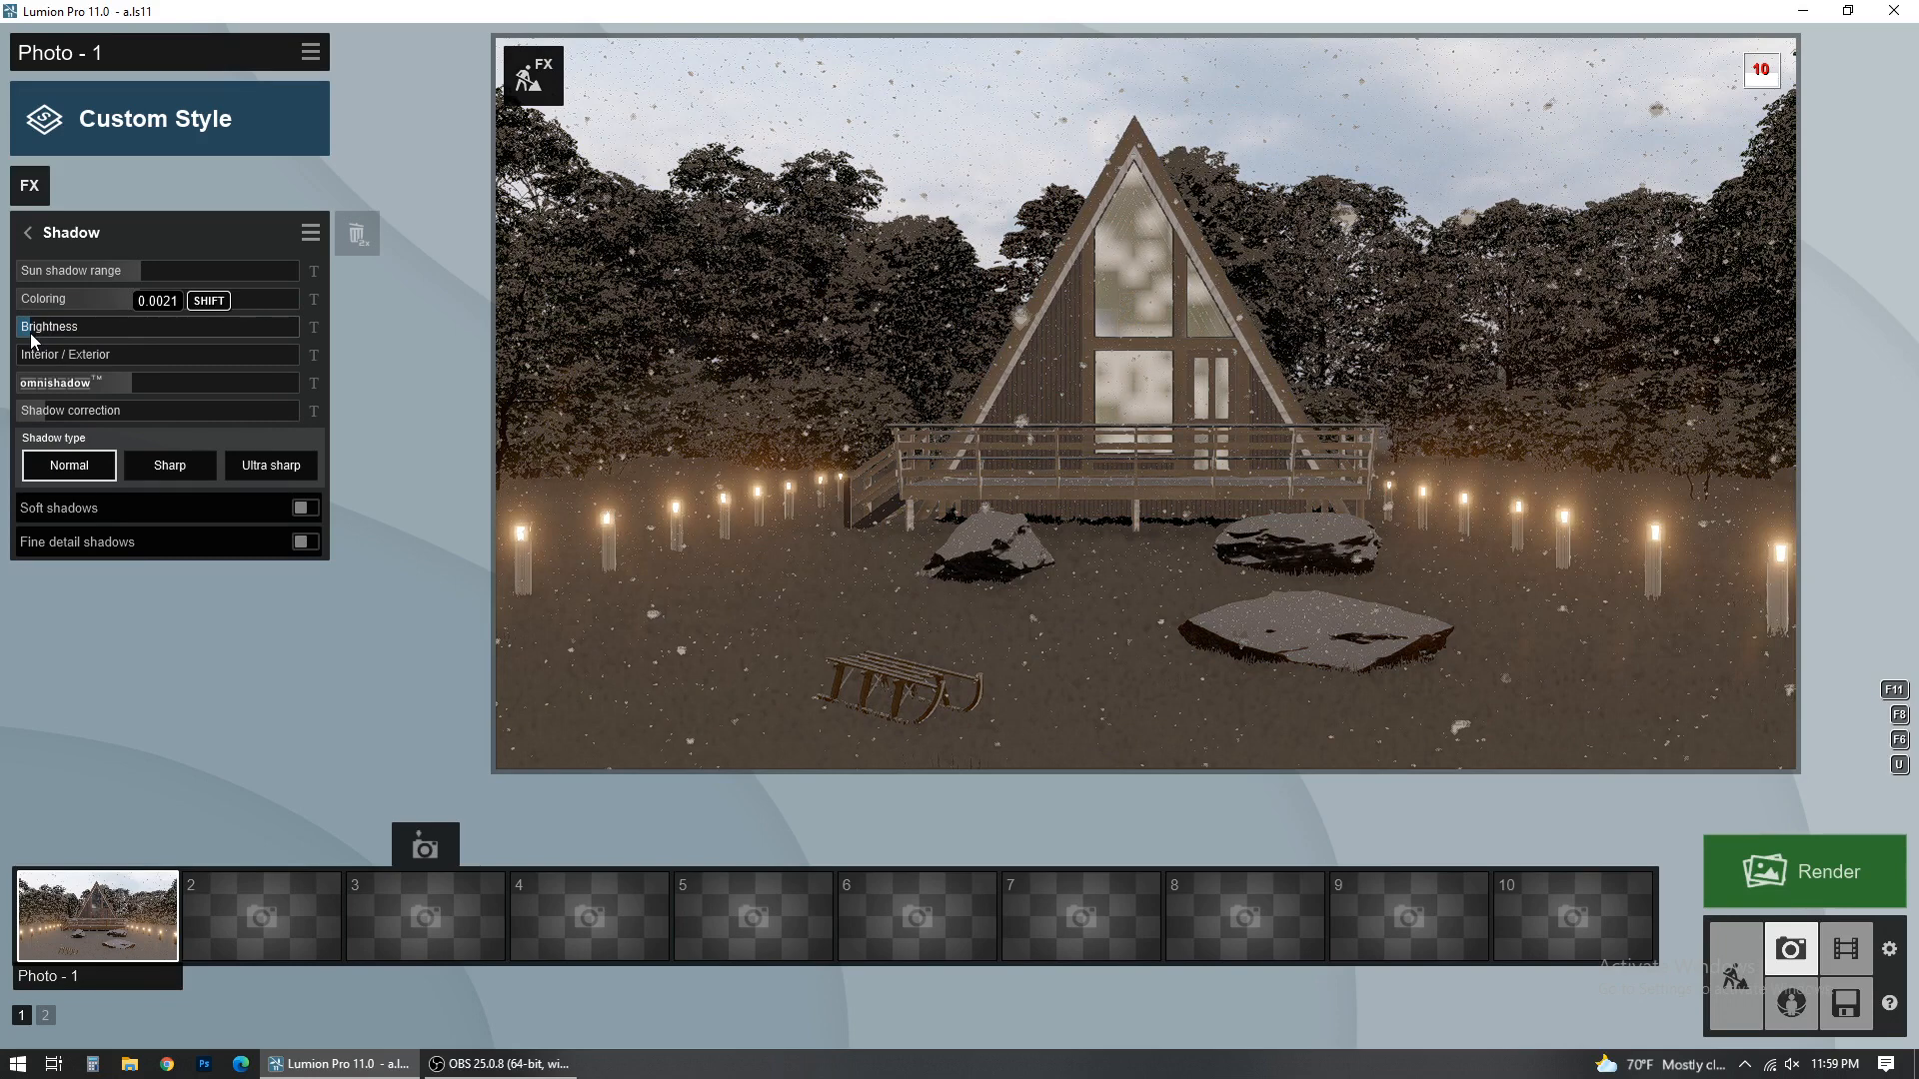
pyautogui.keyDown('shift'); pyautogui.moveTo(26, 334); pyautogui.dragTo(81, 330); pyautogui.keyUp('shift')
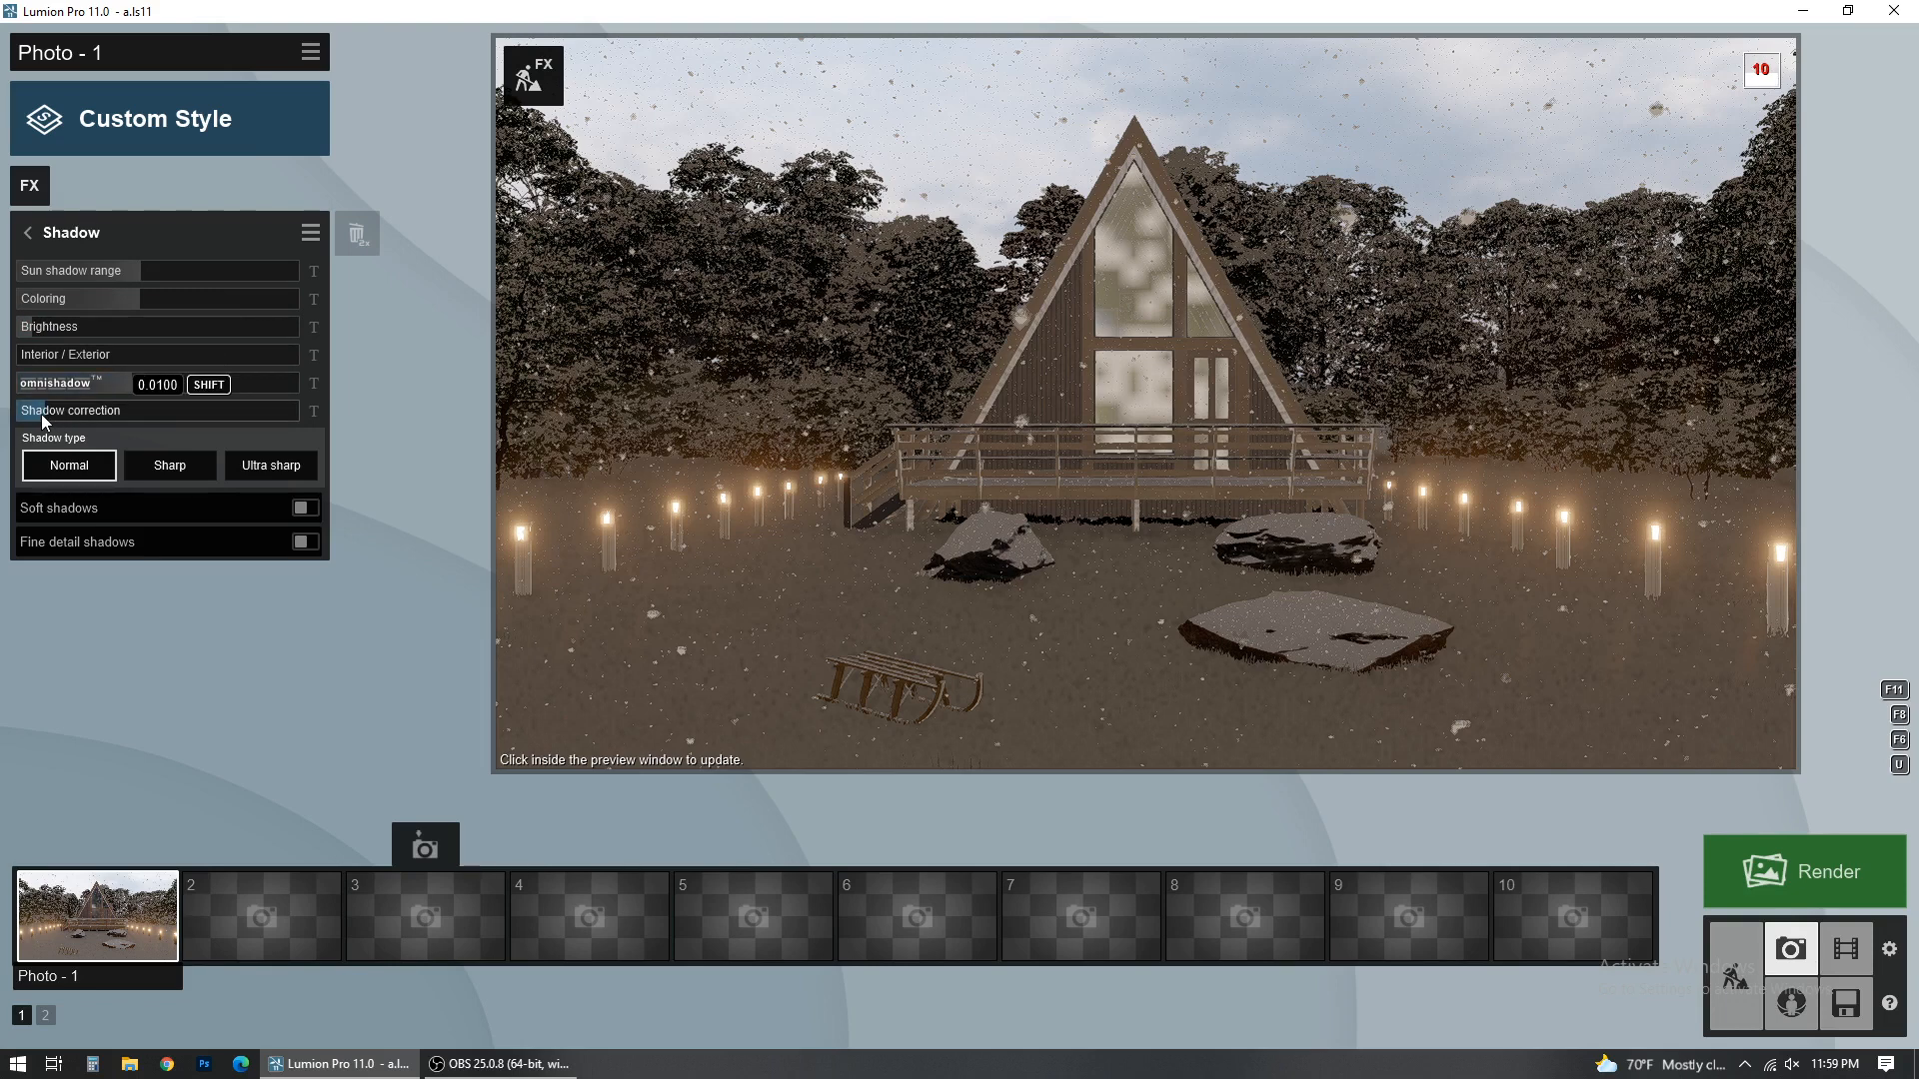
# Step: Raise the shadow correction slightly, fine-tune the shadow brightness near its minimum and refresh the photo preview
pyautogui.moveTo(40, 414); pyautogui.dragTo(98, 412)
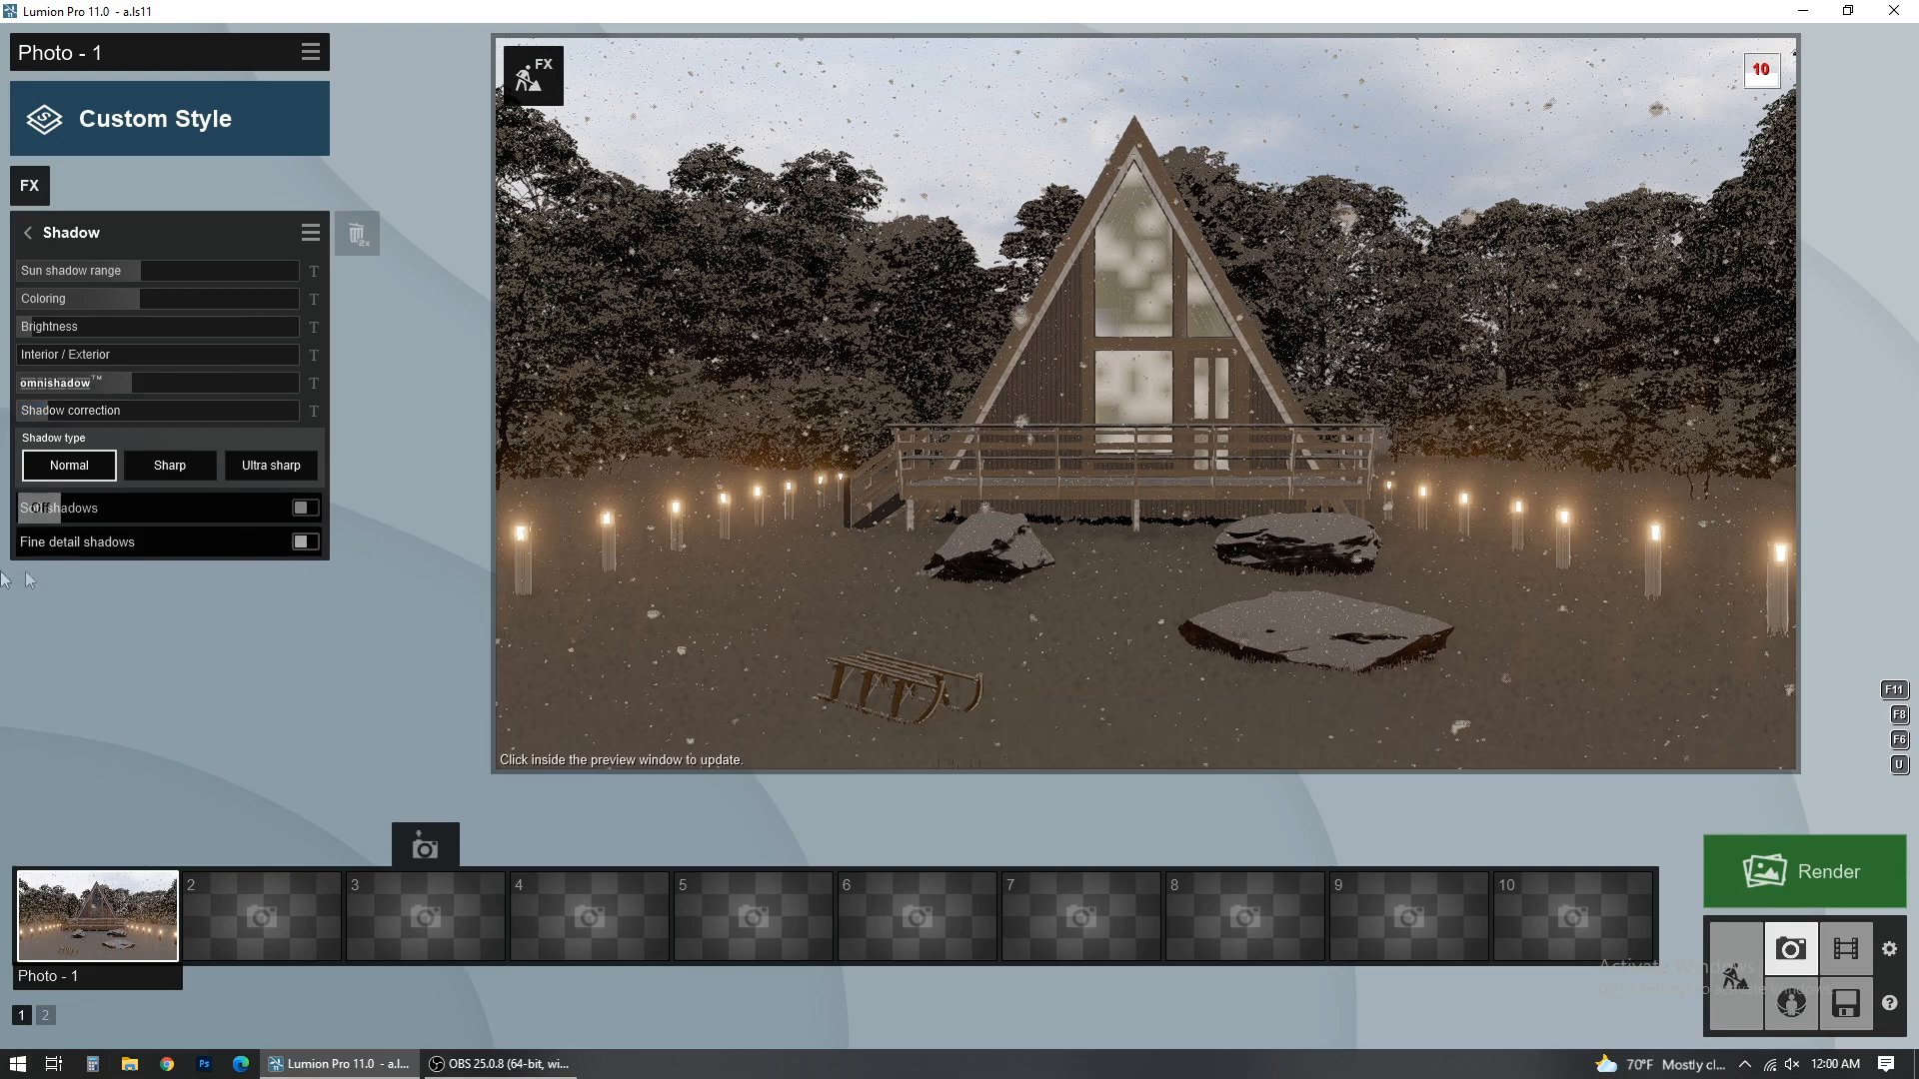
pyautogui.click(848, 372)
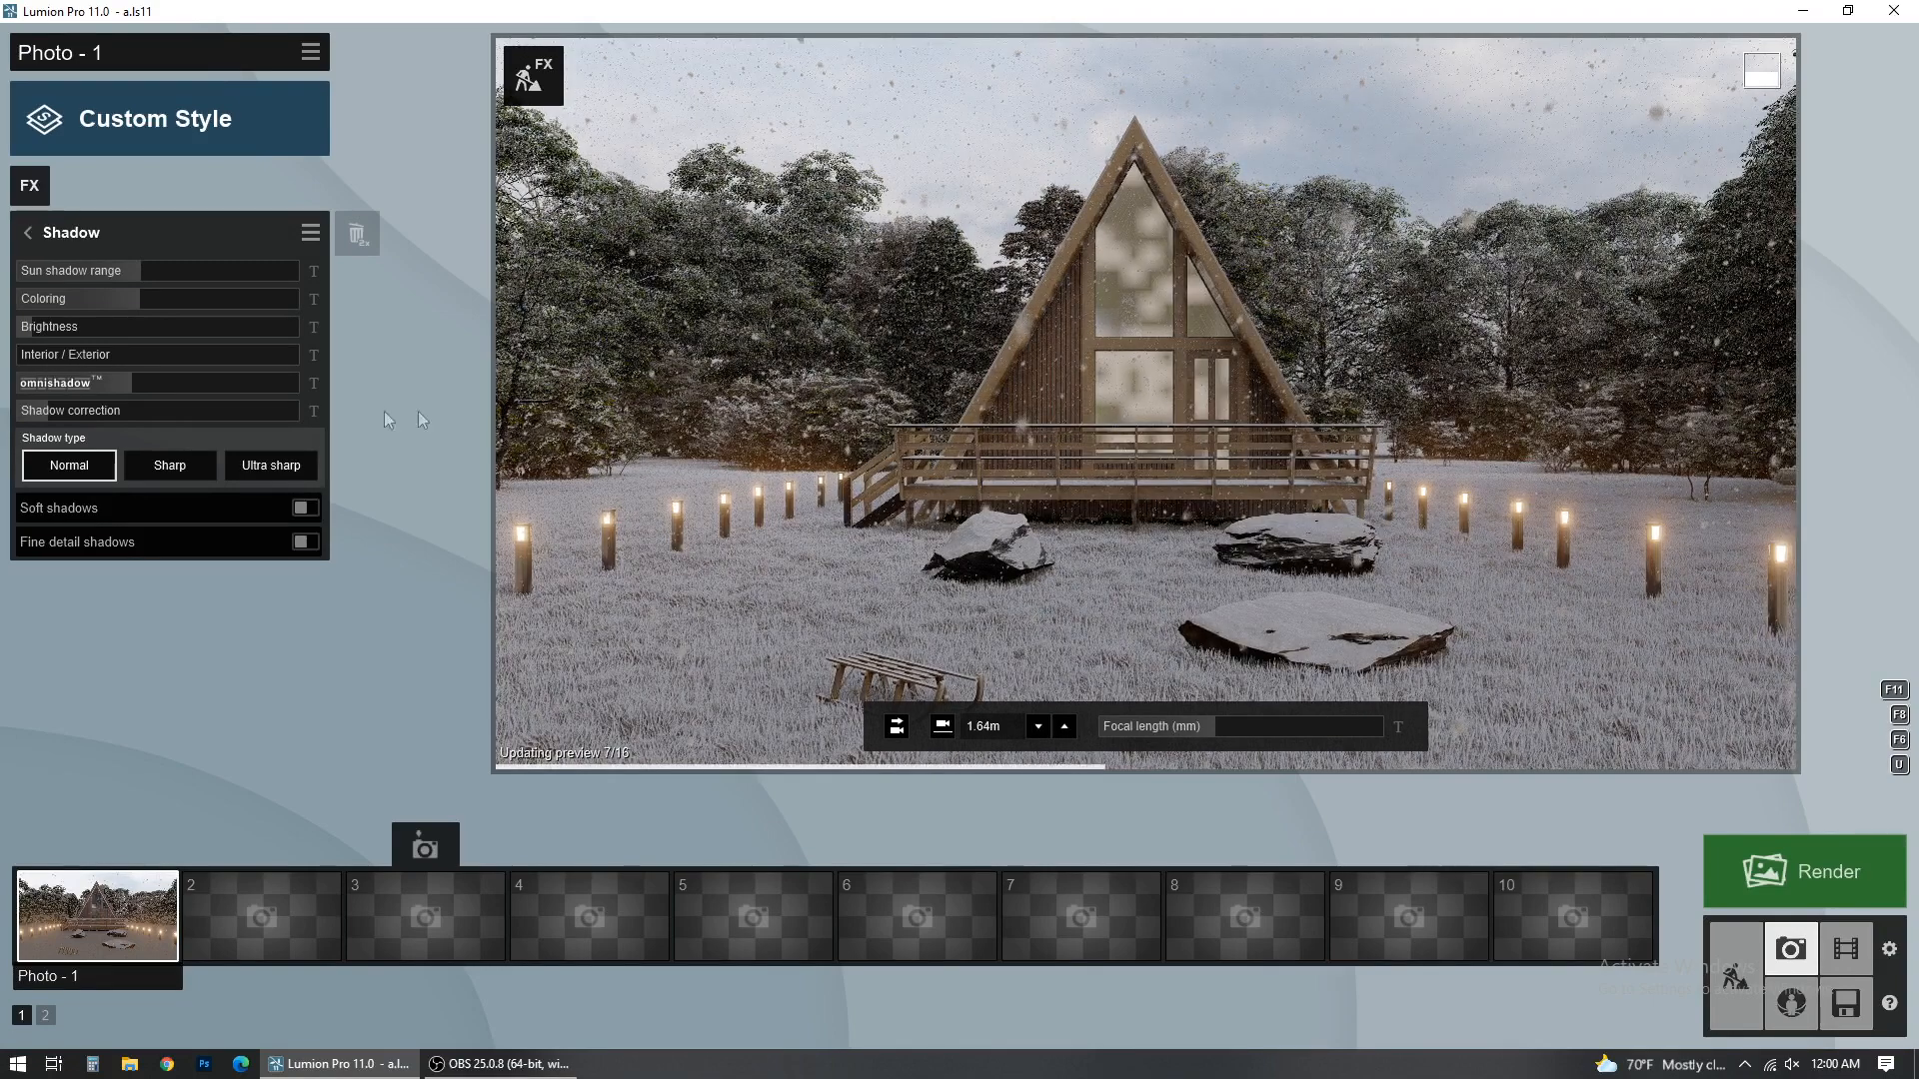
pyautogui.click(34, 331)
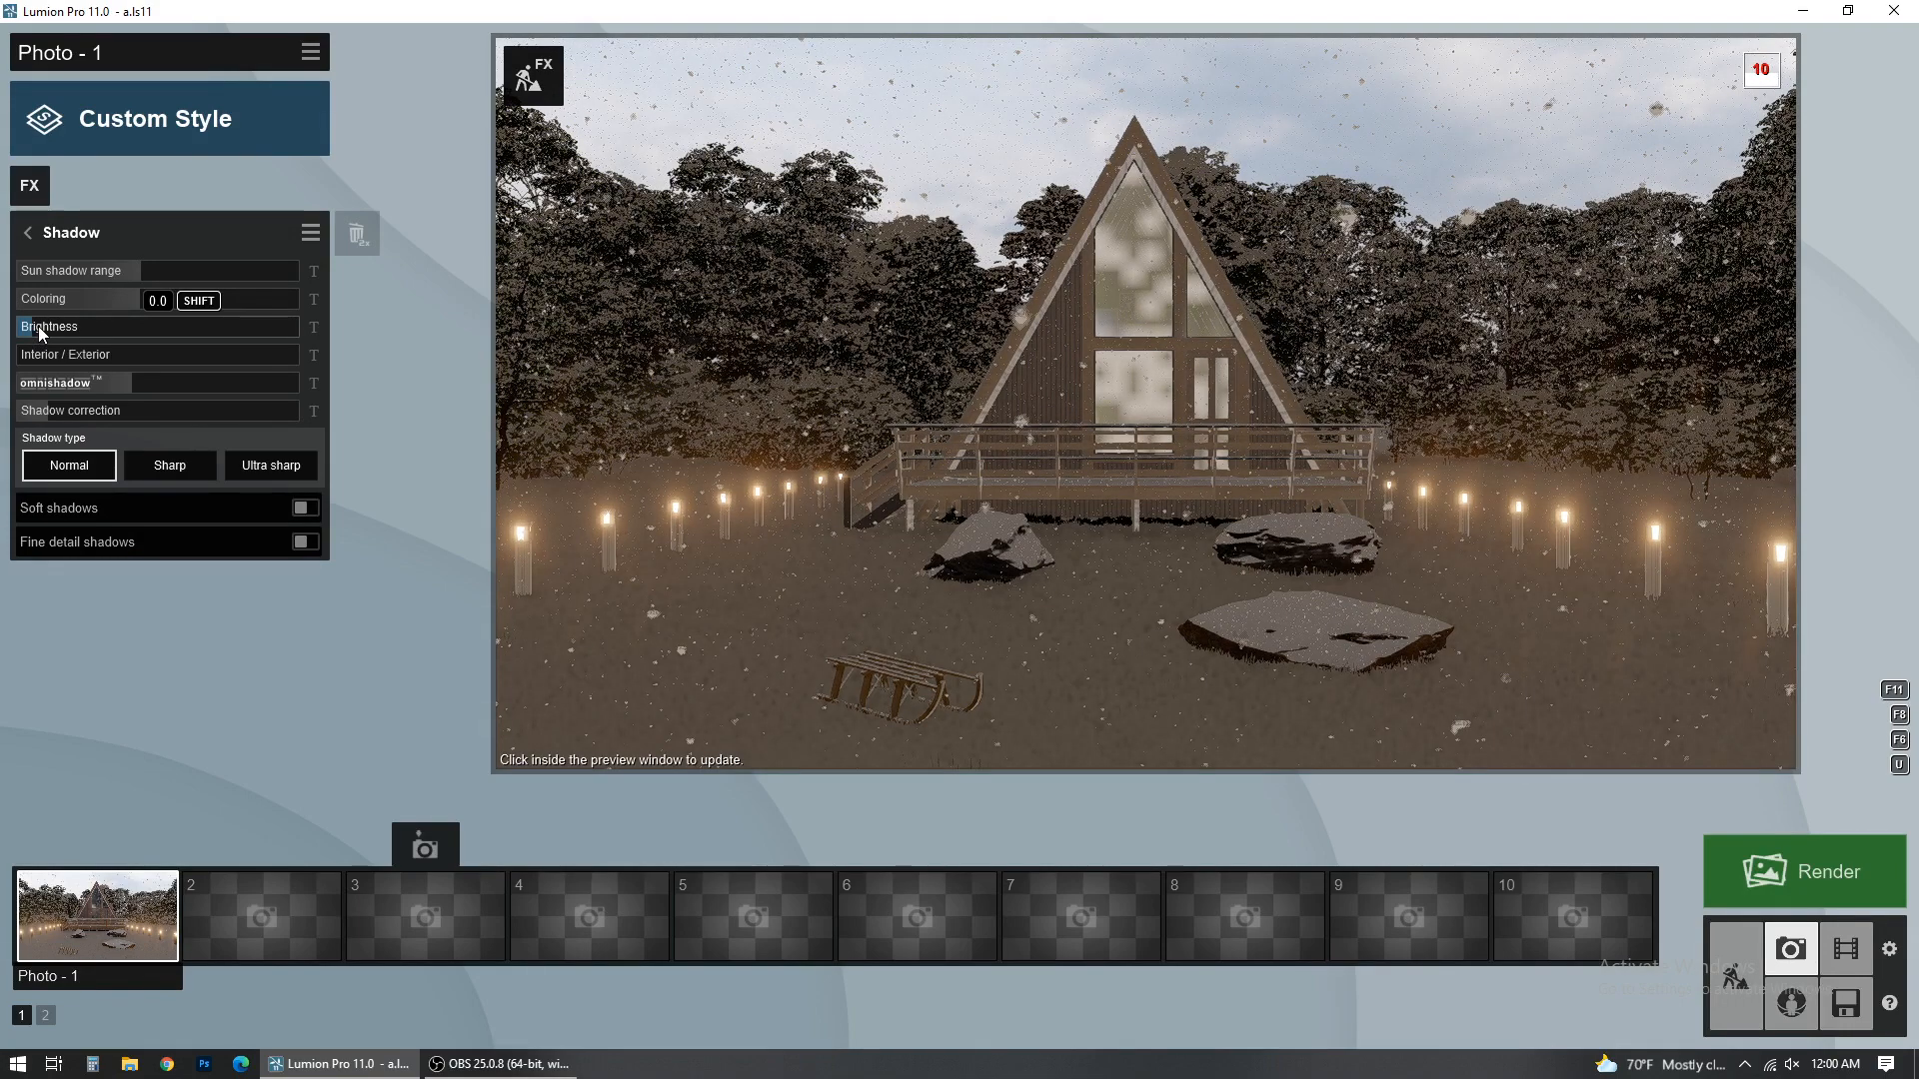
pyautogui.click(687, 356)
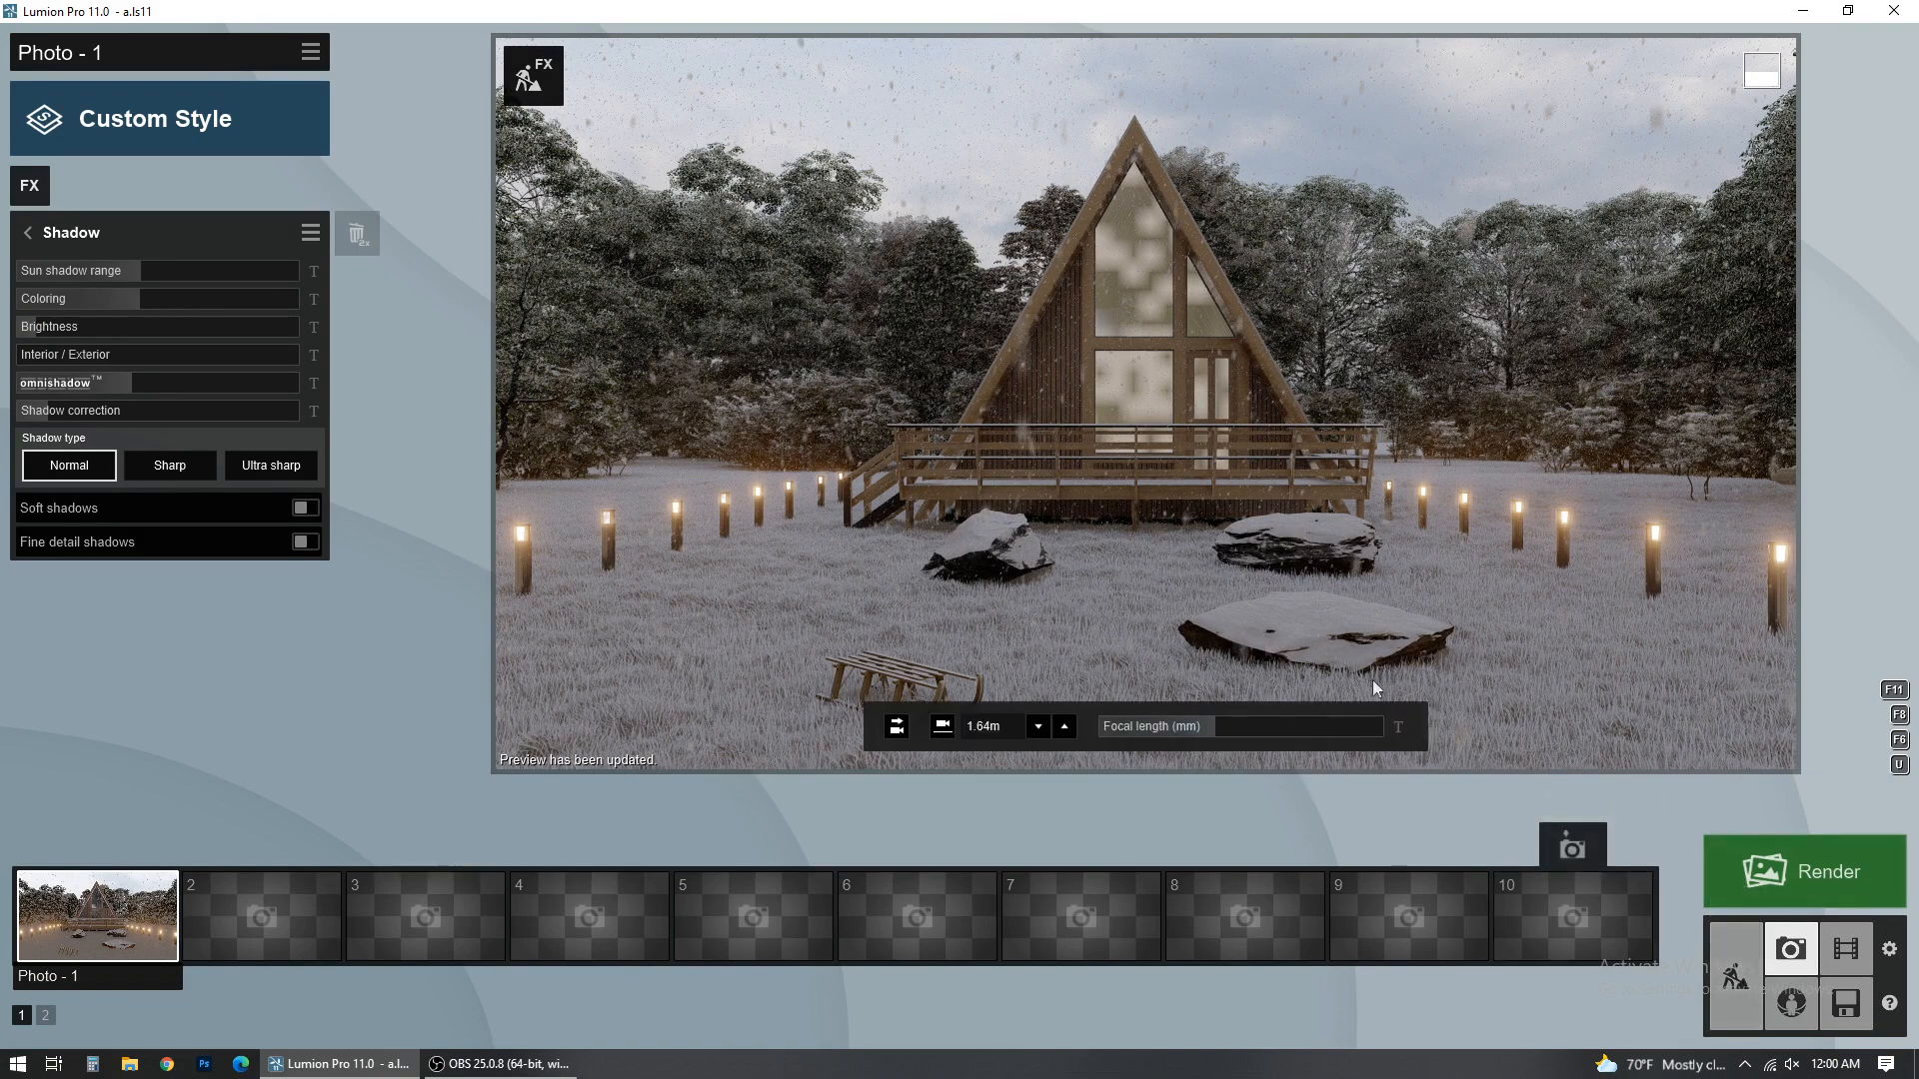
# Step: Render Photo 1 at the Print size of 3840x2160 and save the image file
pyautogui.click(1767, 879)
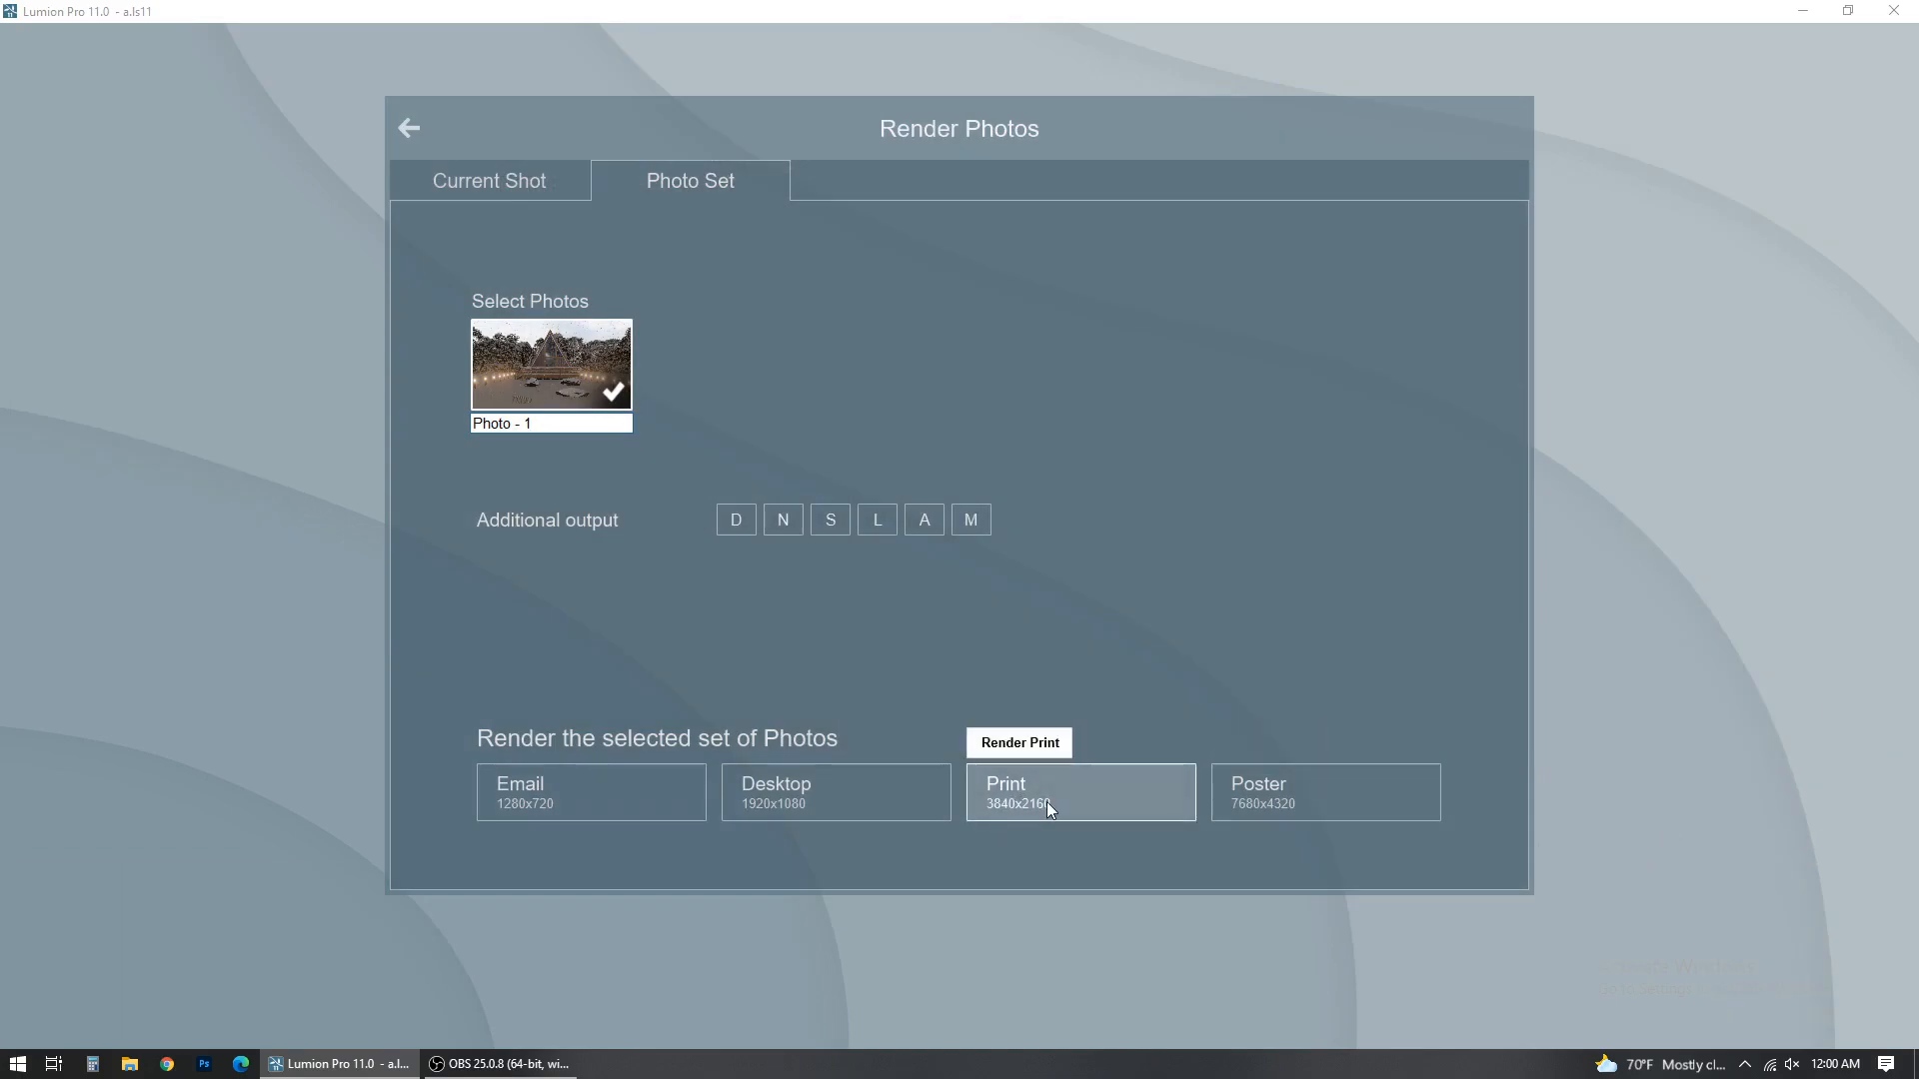
pyautogui.click(1047, 801)
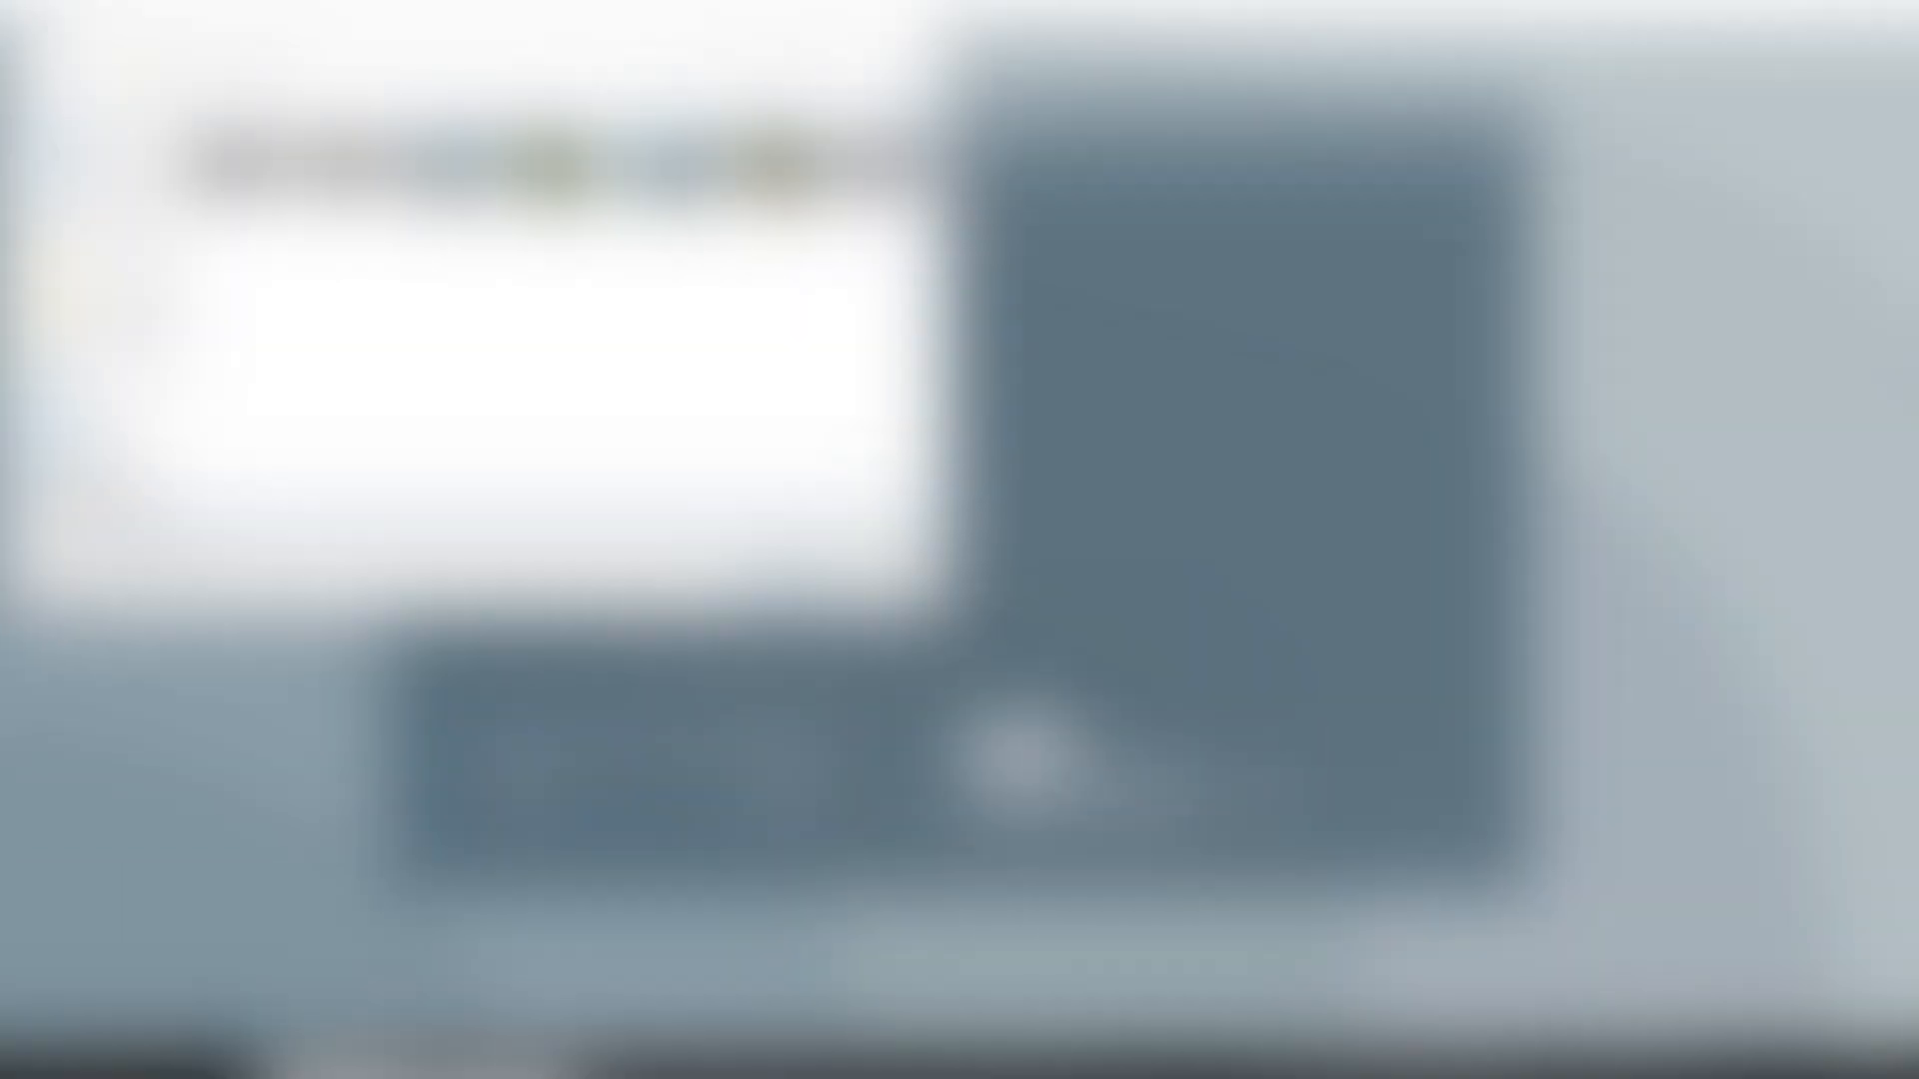
pyautogui.press('Return')
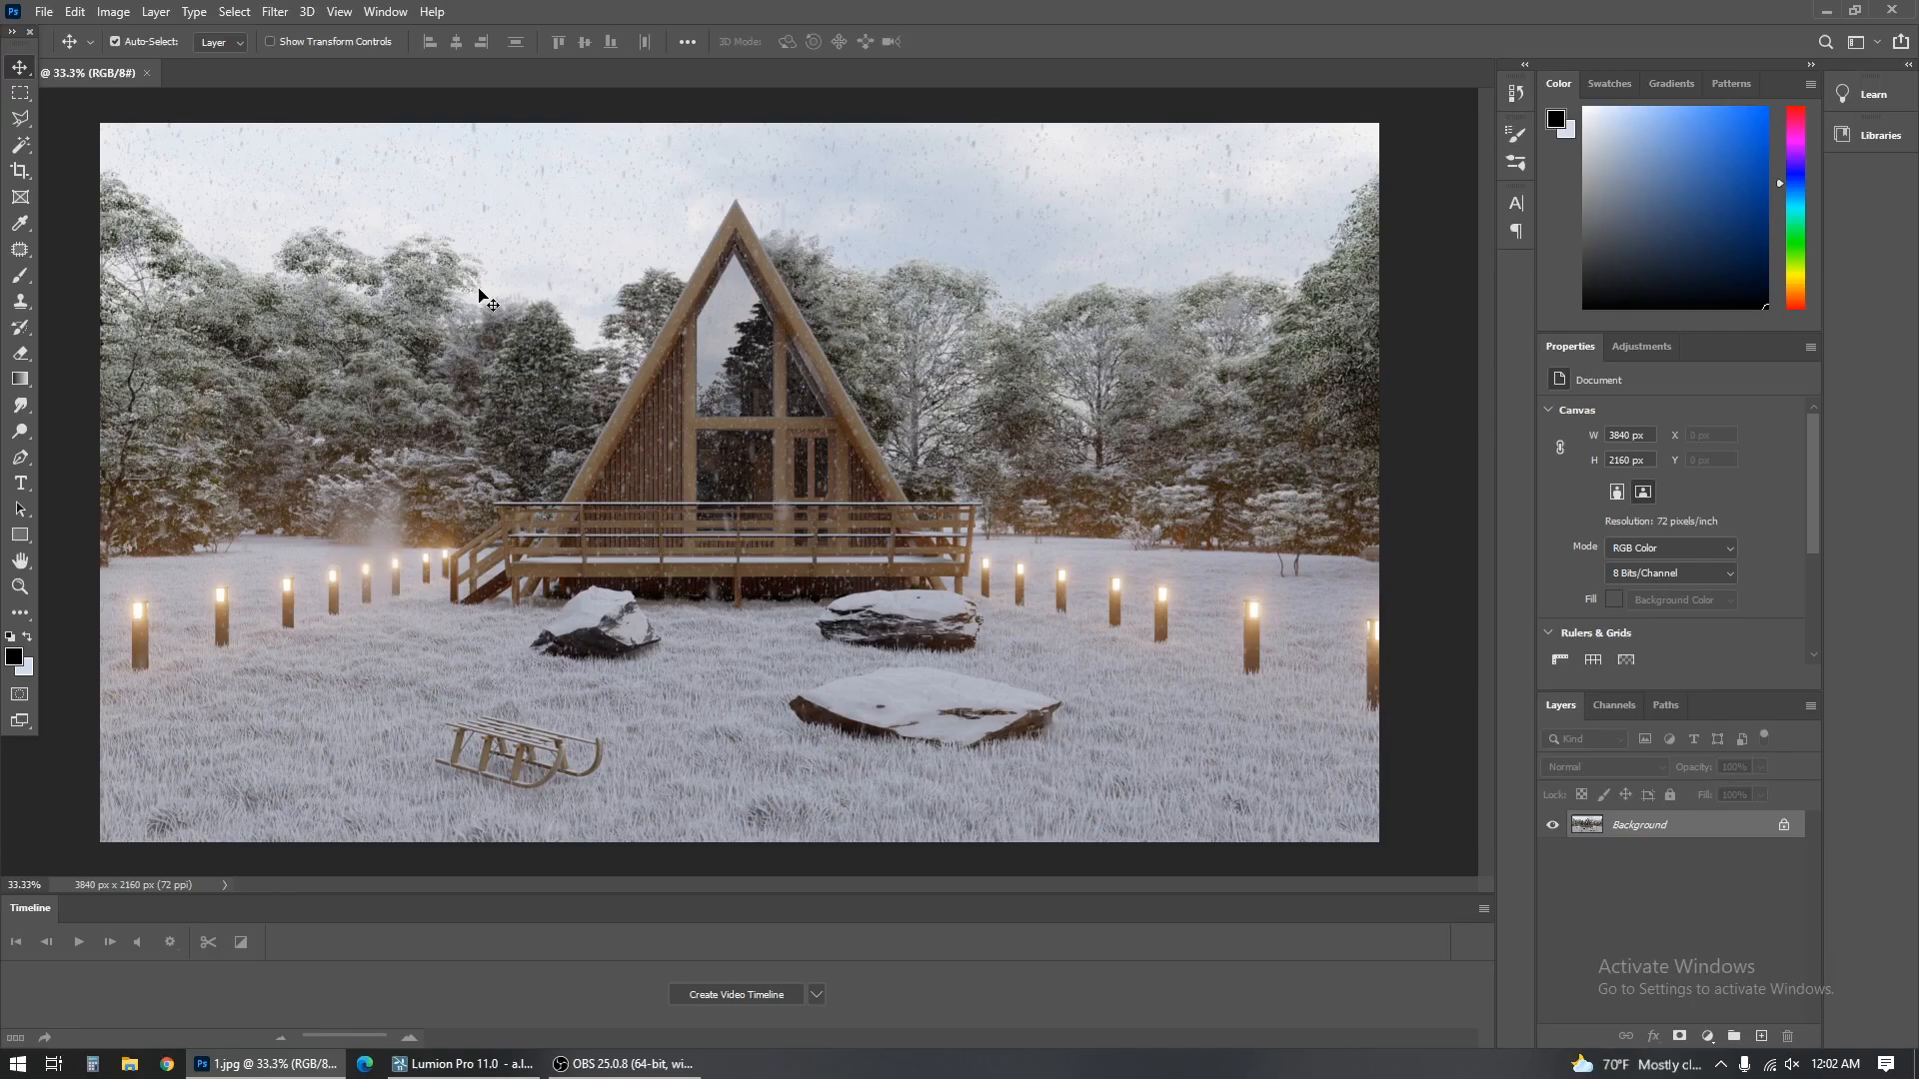
# Step: Switch to Photoshop, duplicate the Background layer of 1.jpg and open the Camera Raw filter on the copy
pyautogui.press('ctrl')
pyautogui.hotkey('ctrl', 'j')
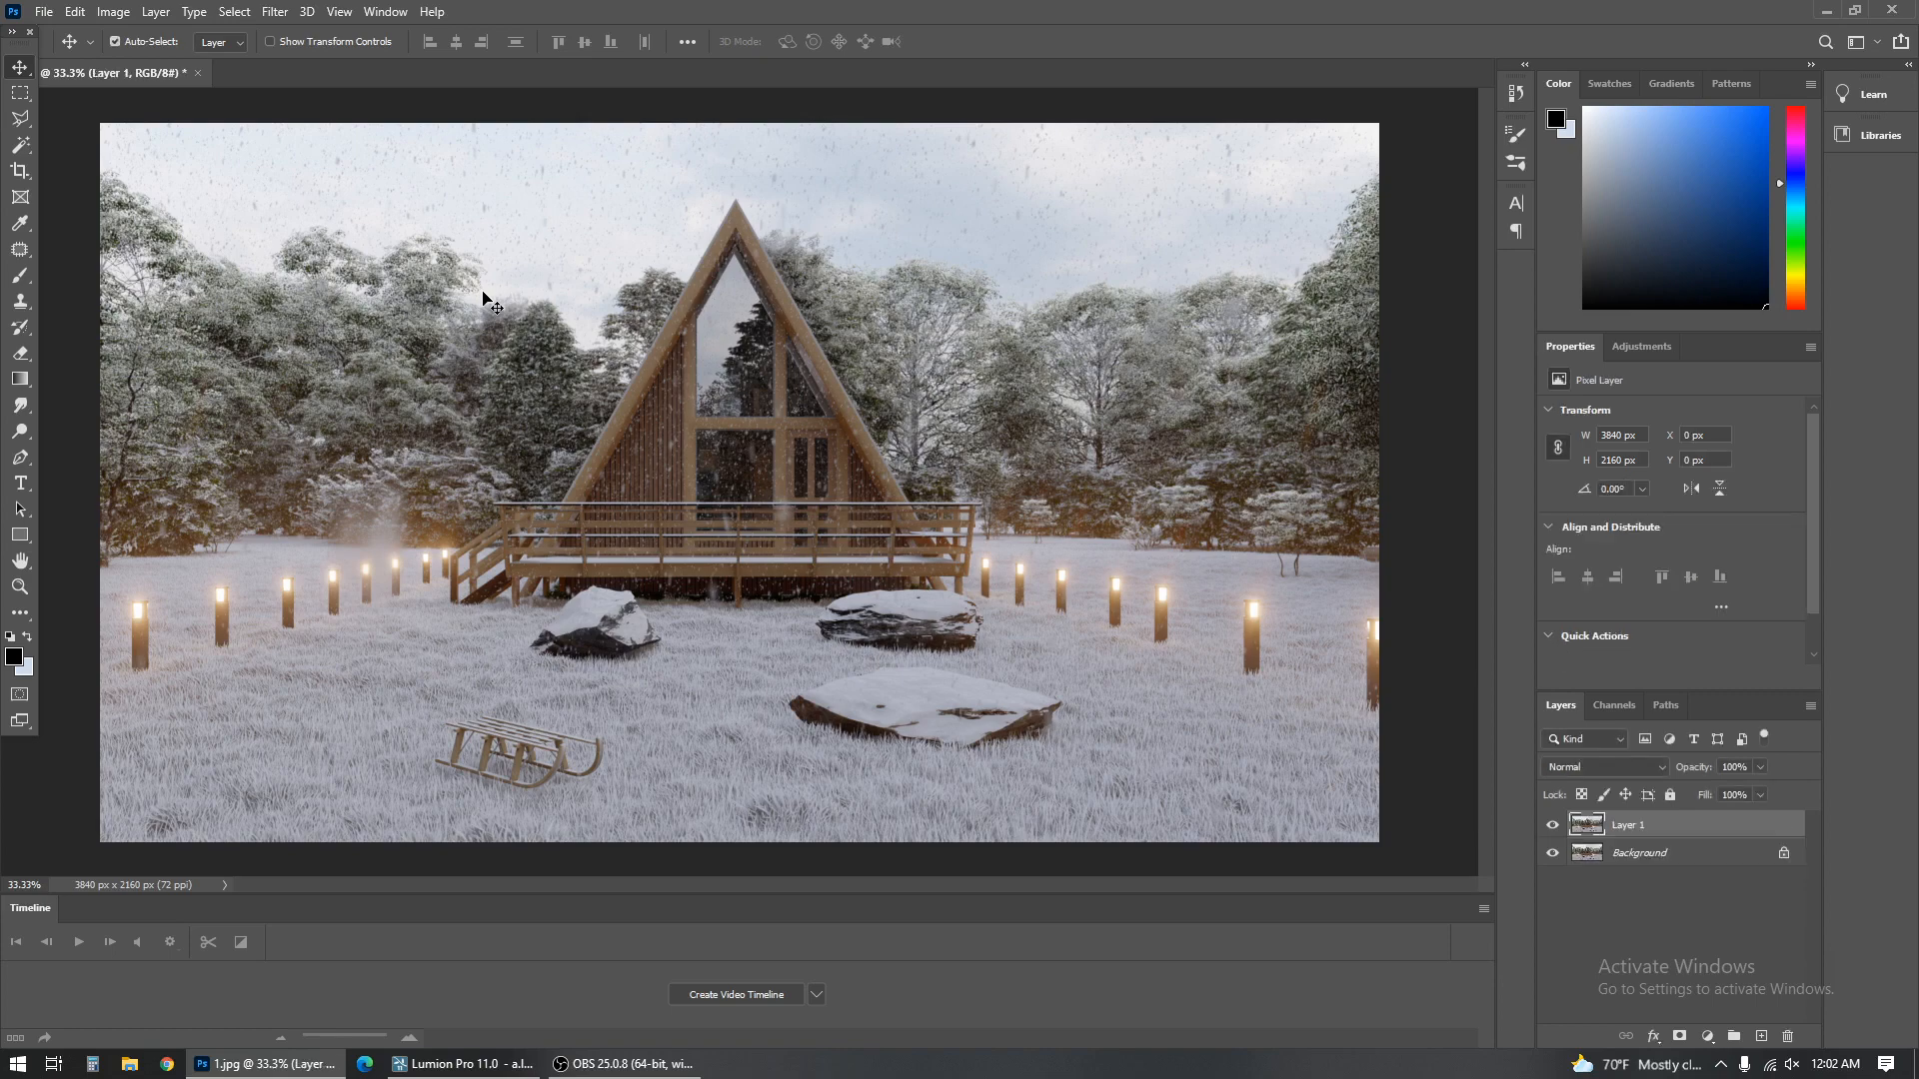
pyautogui.press('ctrl')
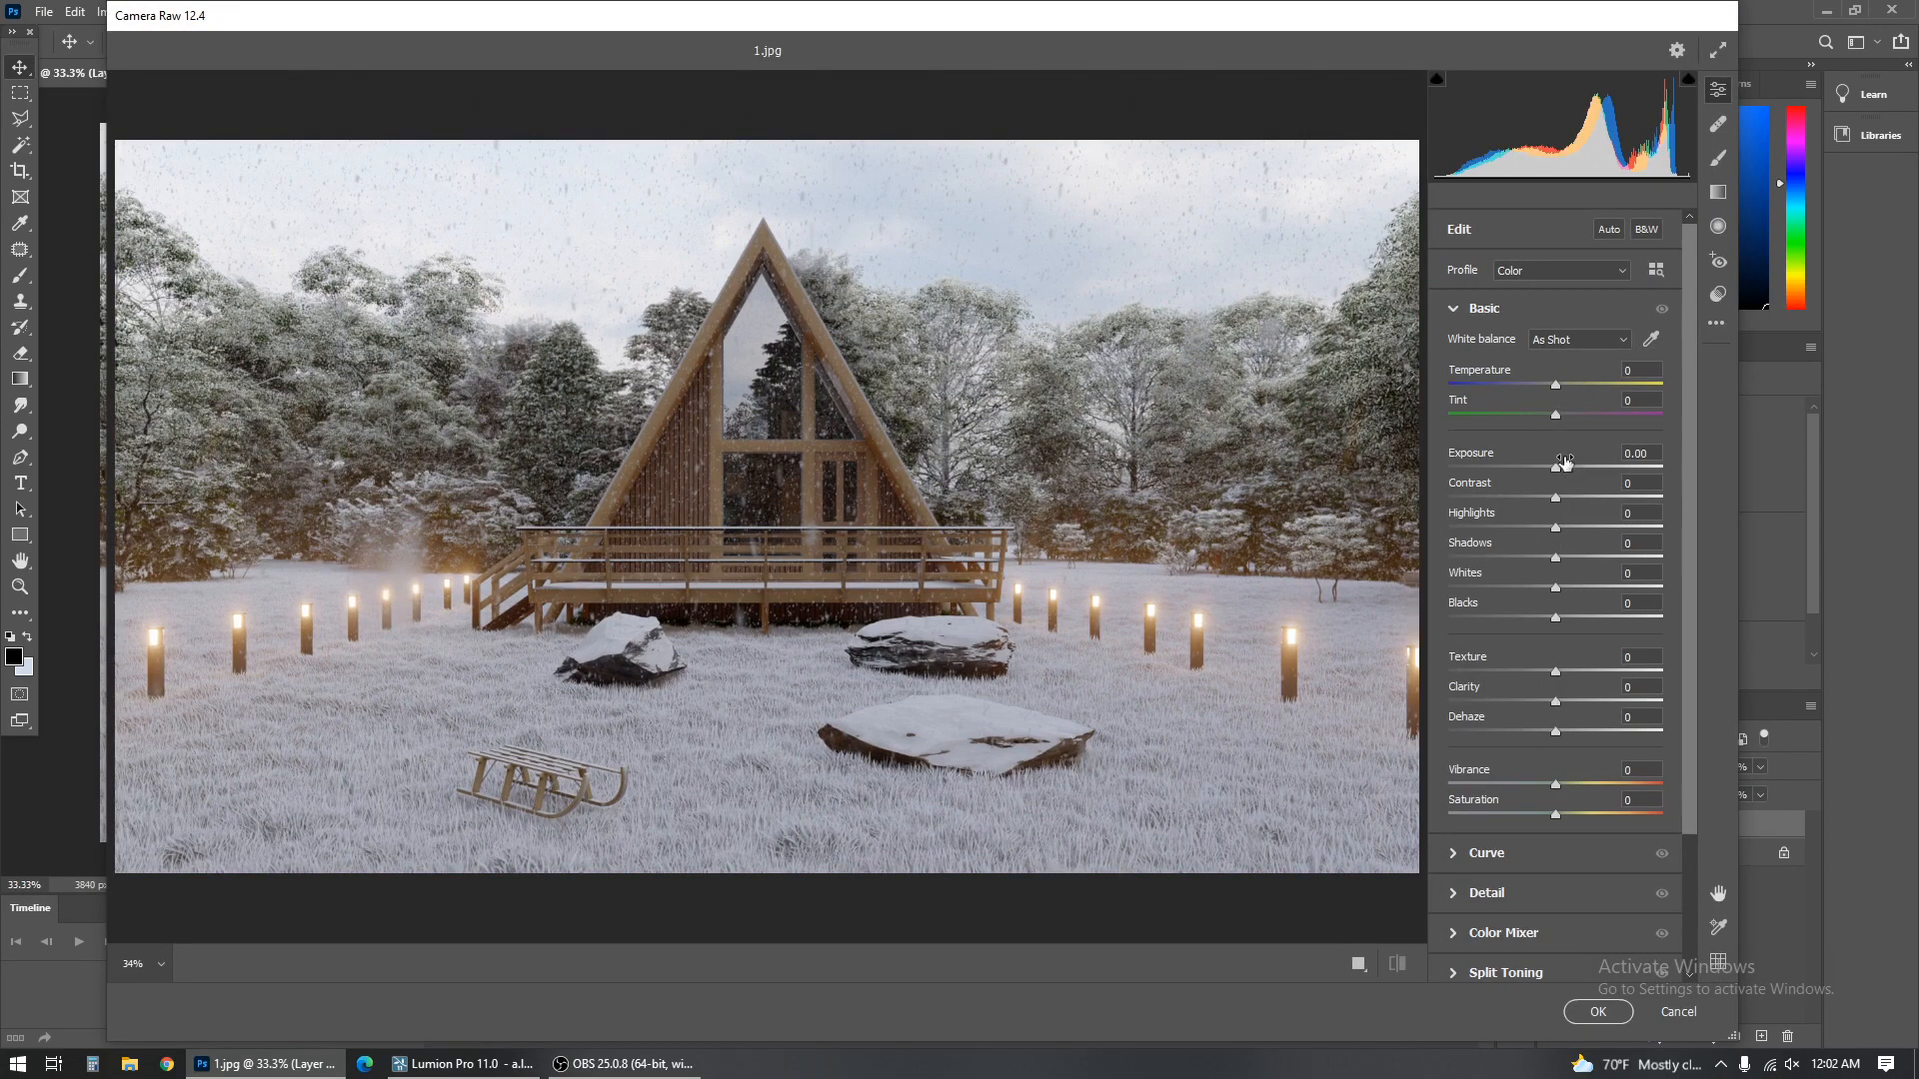
# Step: Set the Camera Raw exposure to +0.15, contrast to +5, highlights to -100 and shadows to -5
pyautogui.moveTo(1557, 459); pyautogui.dragTo(1563, 452)
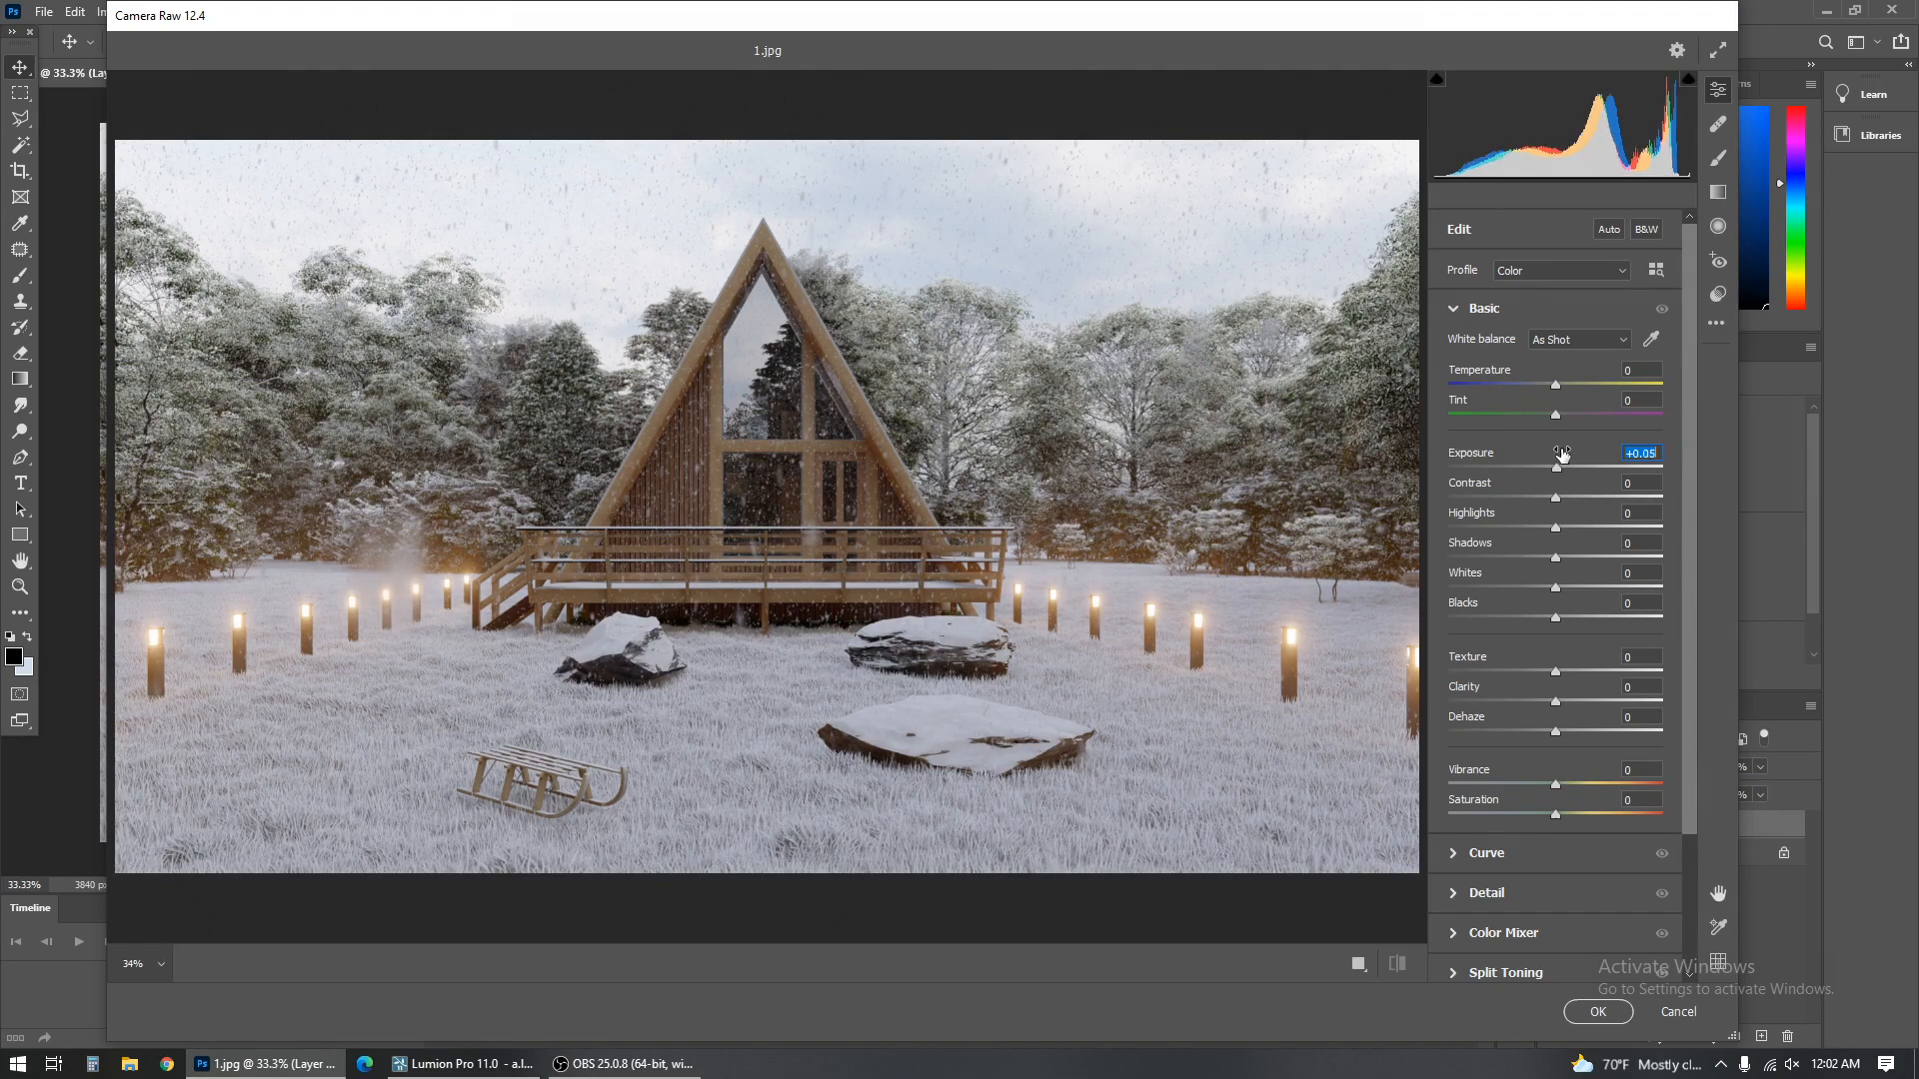
pyautogui.moveTo(1564, 455); pyautogui.dragTo(1563, 454)
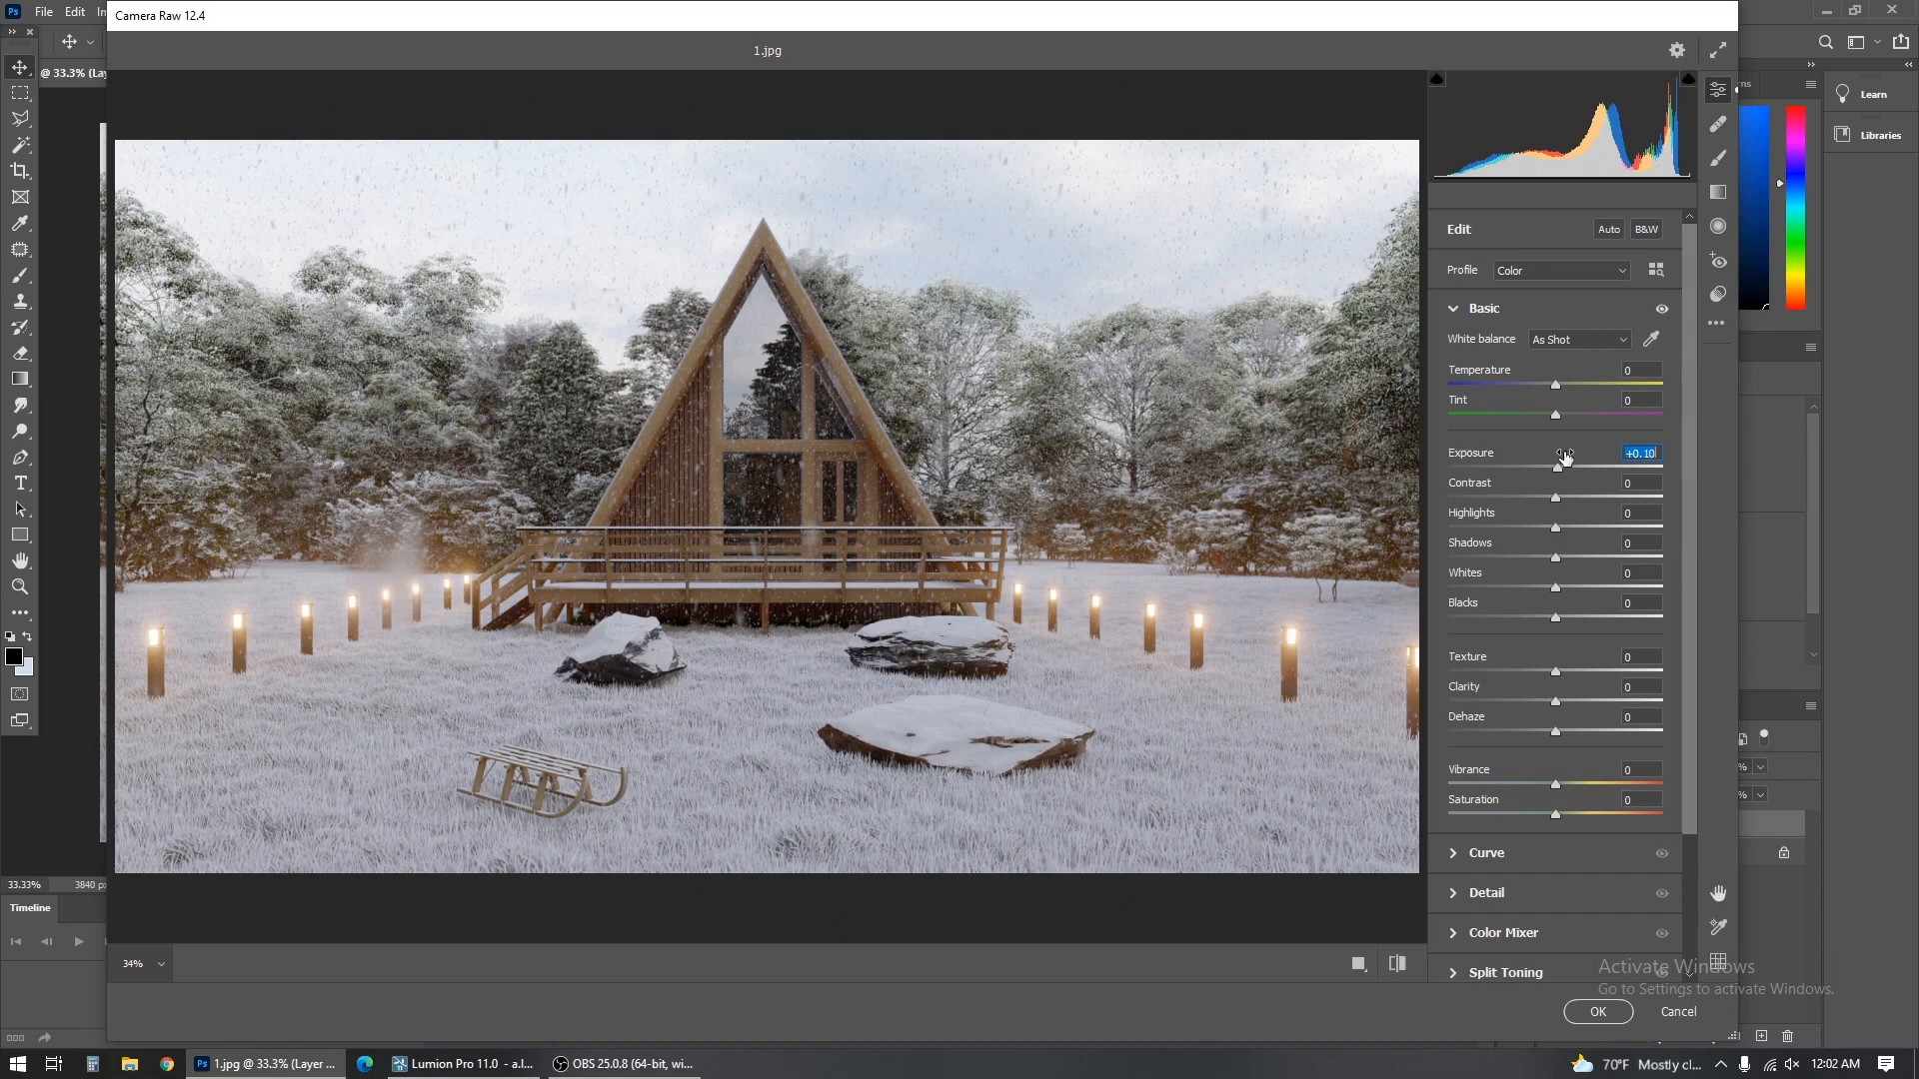
pyautogui.write('0.15')
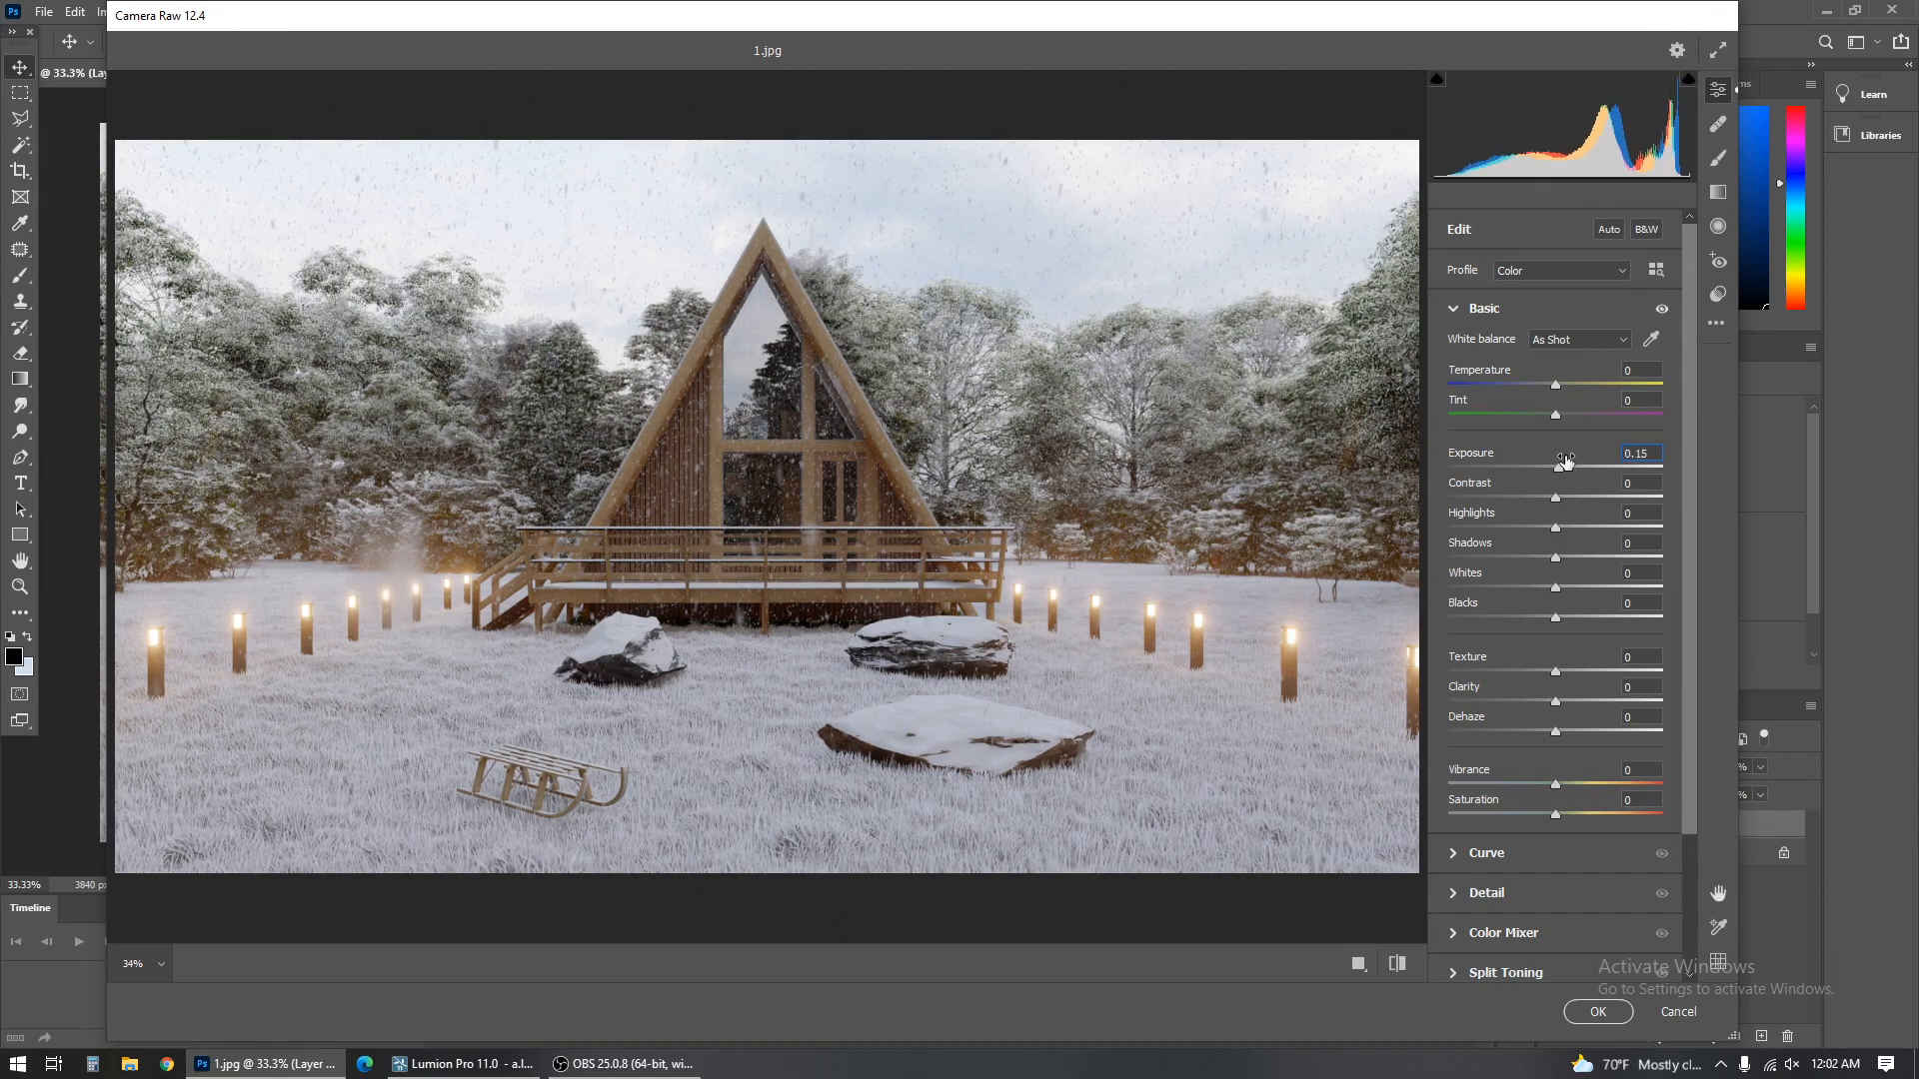
pyautogui.moveTo(1558, 497); pyautogui.dragTo(1412, 532)
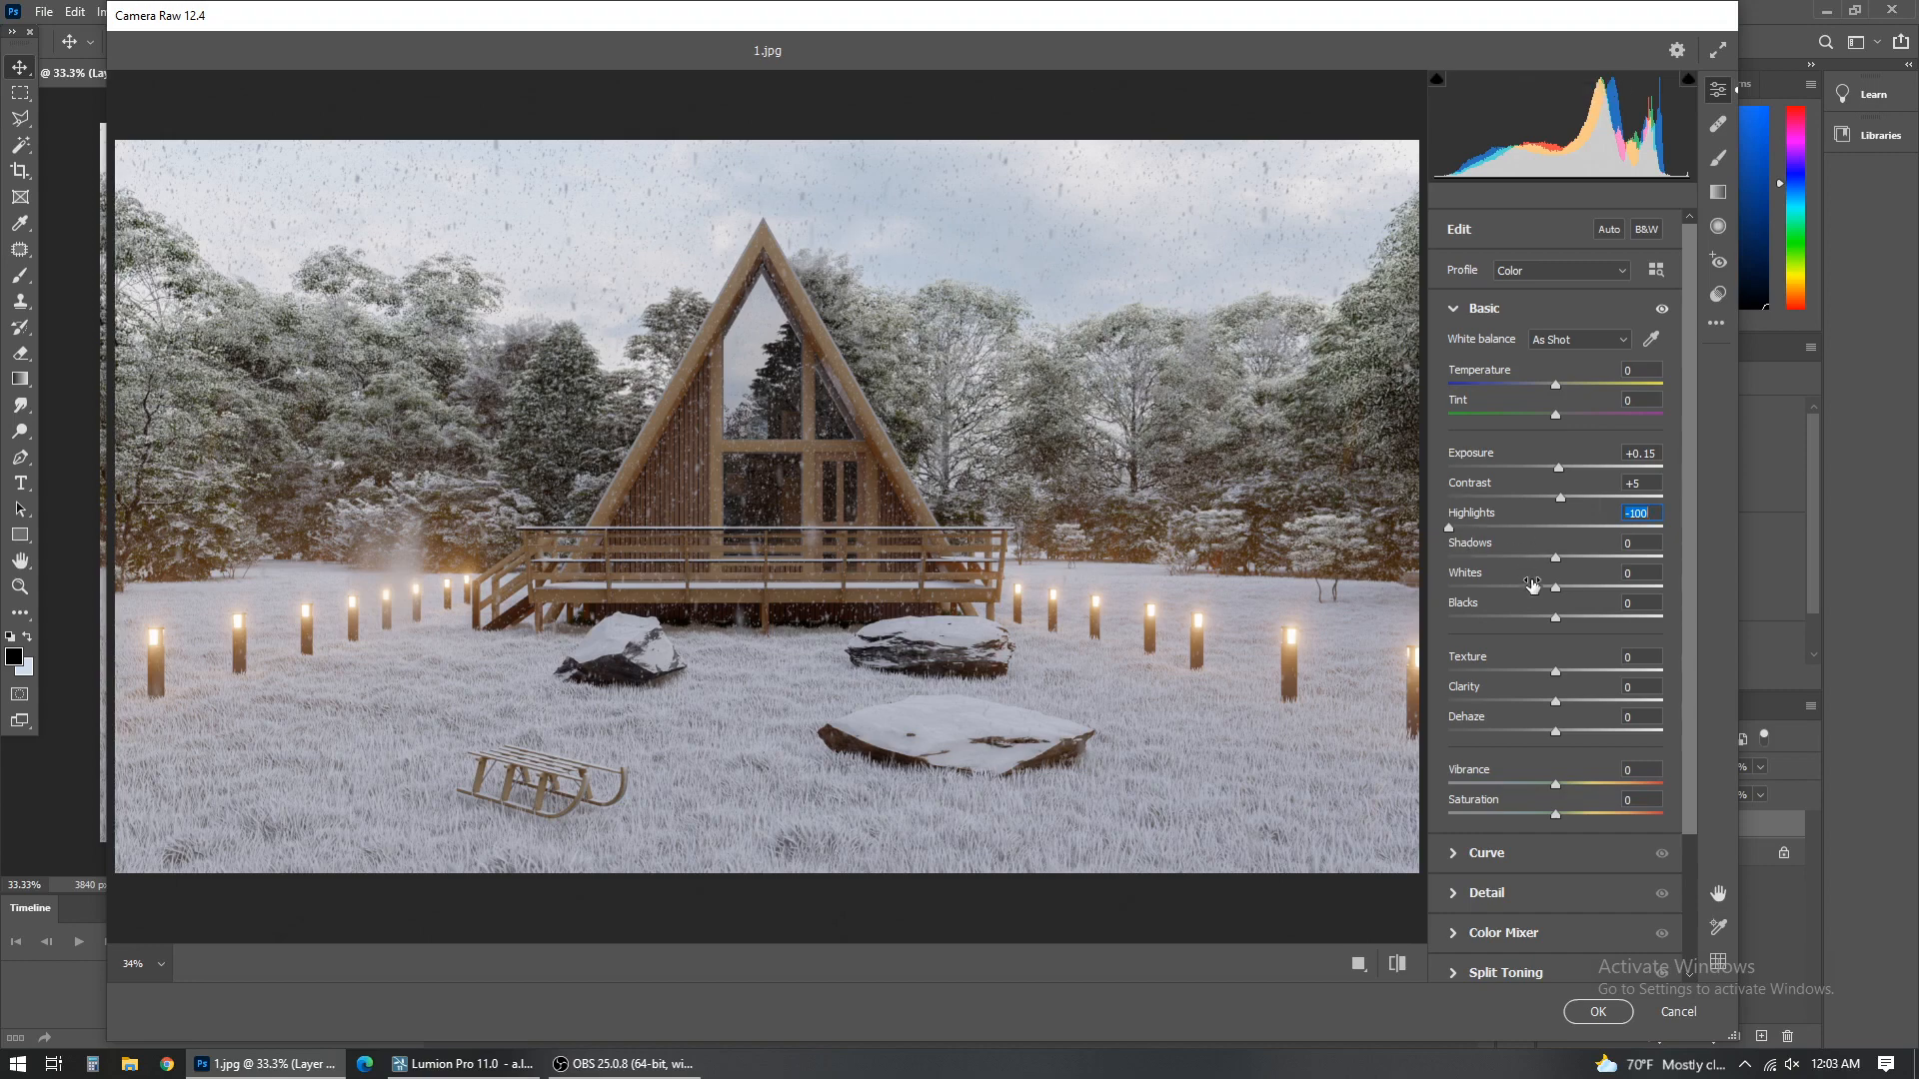
pyautogui.moveTo(1555, 557)
pyautogui.mouseDown()
pyautogui.moveTo(1522, 562)
pyautogui.moveTo(1585, 585)
pyautogui.moveTo(1550, 591)
pyautogui.mouseUp()
# Step: Set the texture to +7, clarity to +3 and dehaze to -7, adjust the vibrance and apply the Camera Raw filter
pyautogui.moveTo(1555, 671)
pyautogui.mouseDown()
pyautogui.moveTo(1629, 666)
pyautogui.moveTo(1565, 703)
pyautogui.mouseUp()
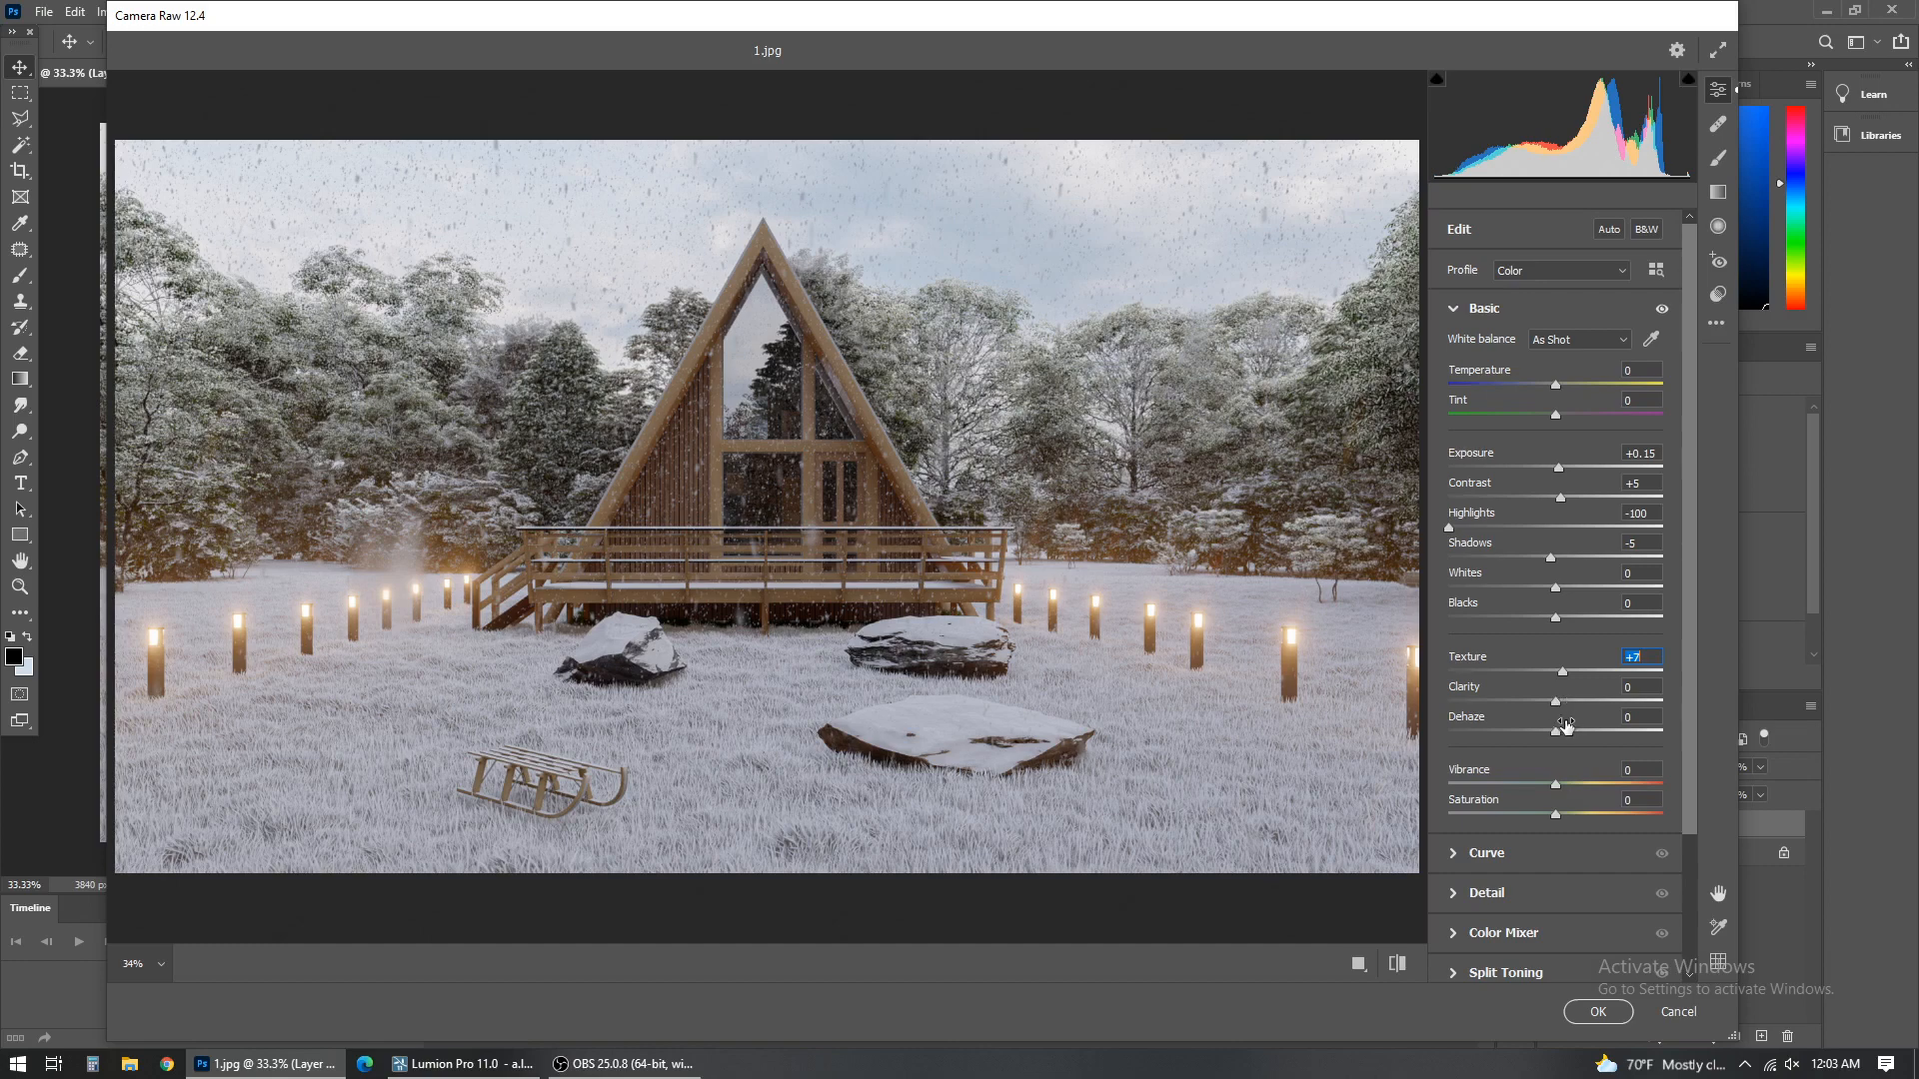
pyautogui.moveTo(1555, 701)
pyautogui.mouseDown()
pyautogui.moveTo(1616, 704)
pyautogui.moveTo(1564, 720)
pyautogui.mouseUp()
pyautogui.moveTo(1564, 732)
pyautogui.mouseDown()
pyautogui.moveTo(1595, 733)
pyautogui.moveTo(1499, 738)
pyautogui.moveTo(1561, 744)
pyautogui.moveTo(1550, 757)
pyautogui.mouseUp()
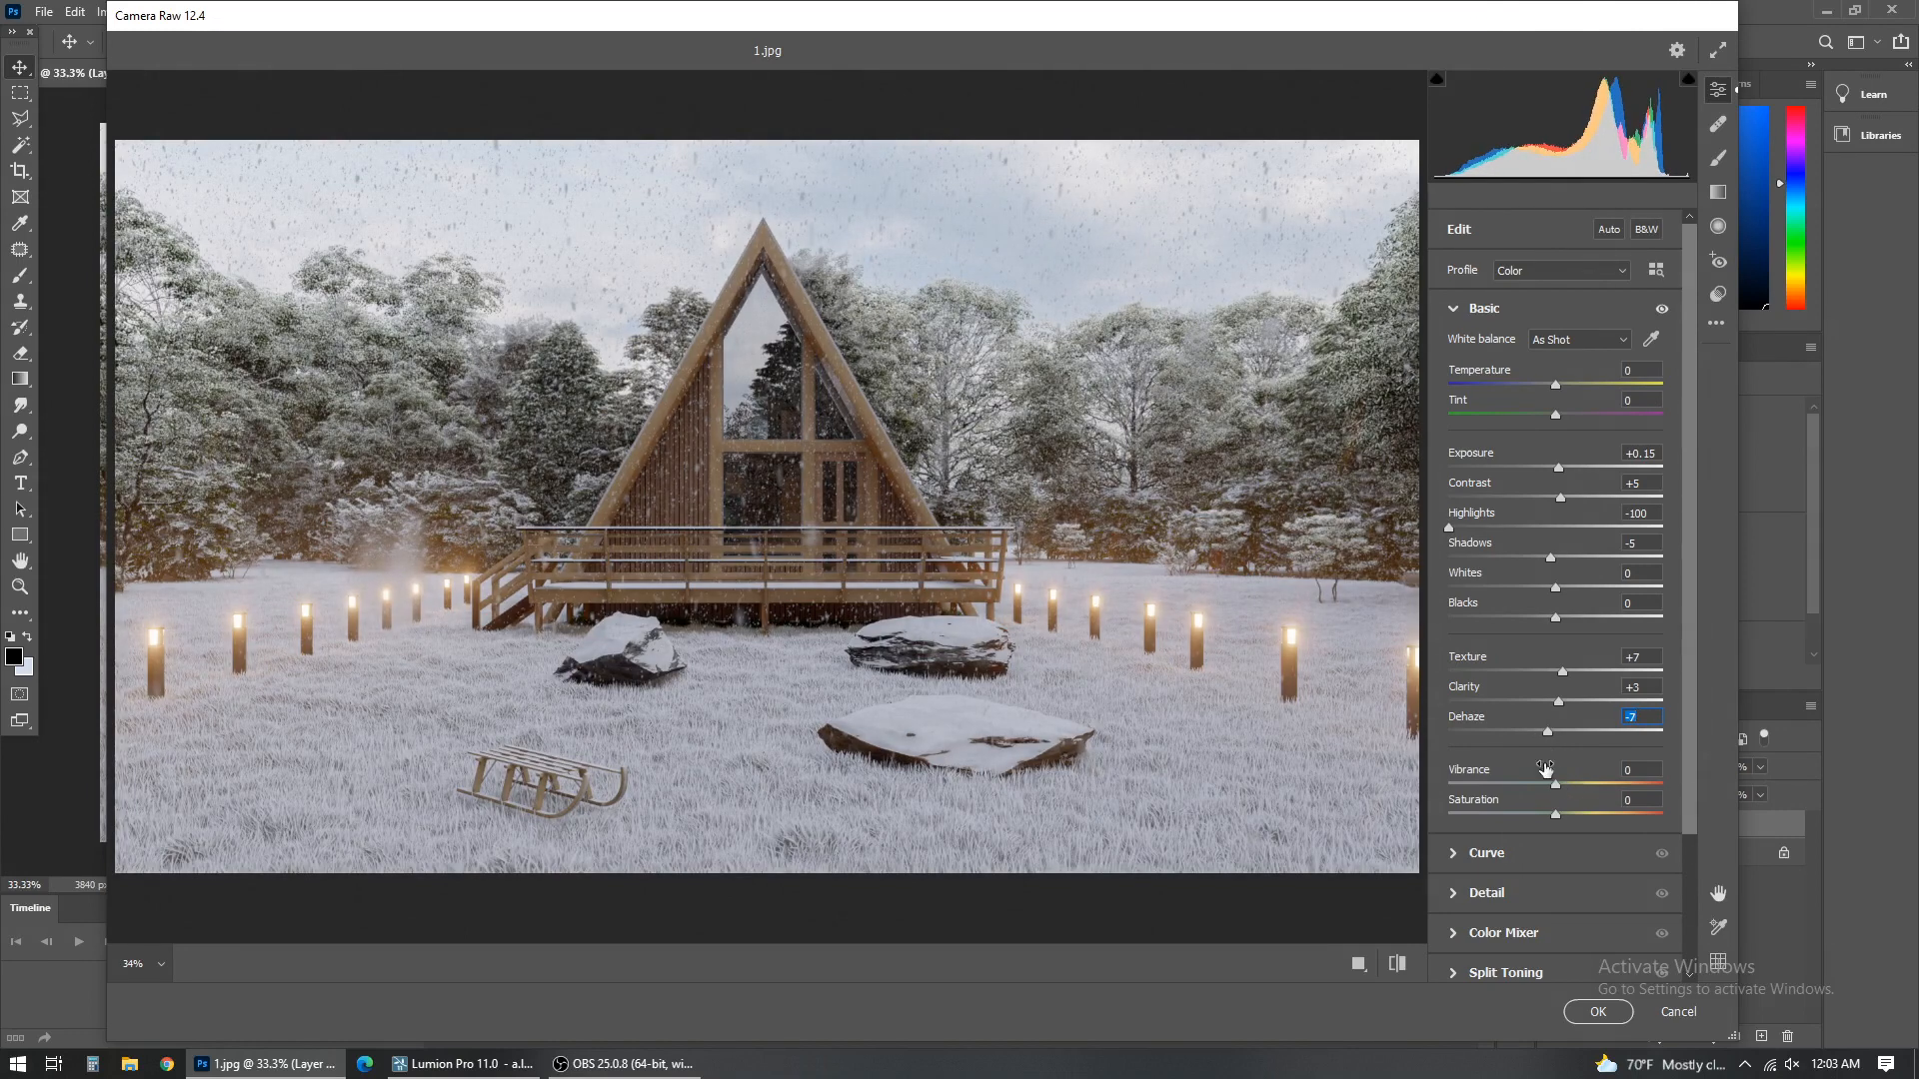
pyautogui.click(1627, 773)
pyautogui.doubleClick(1632, 766)
pyautogui.click(1597, 1011)
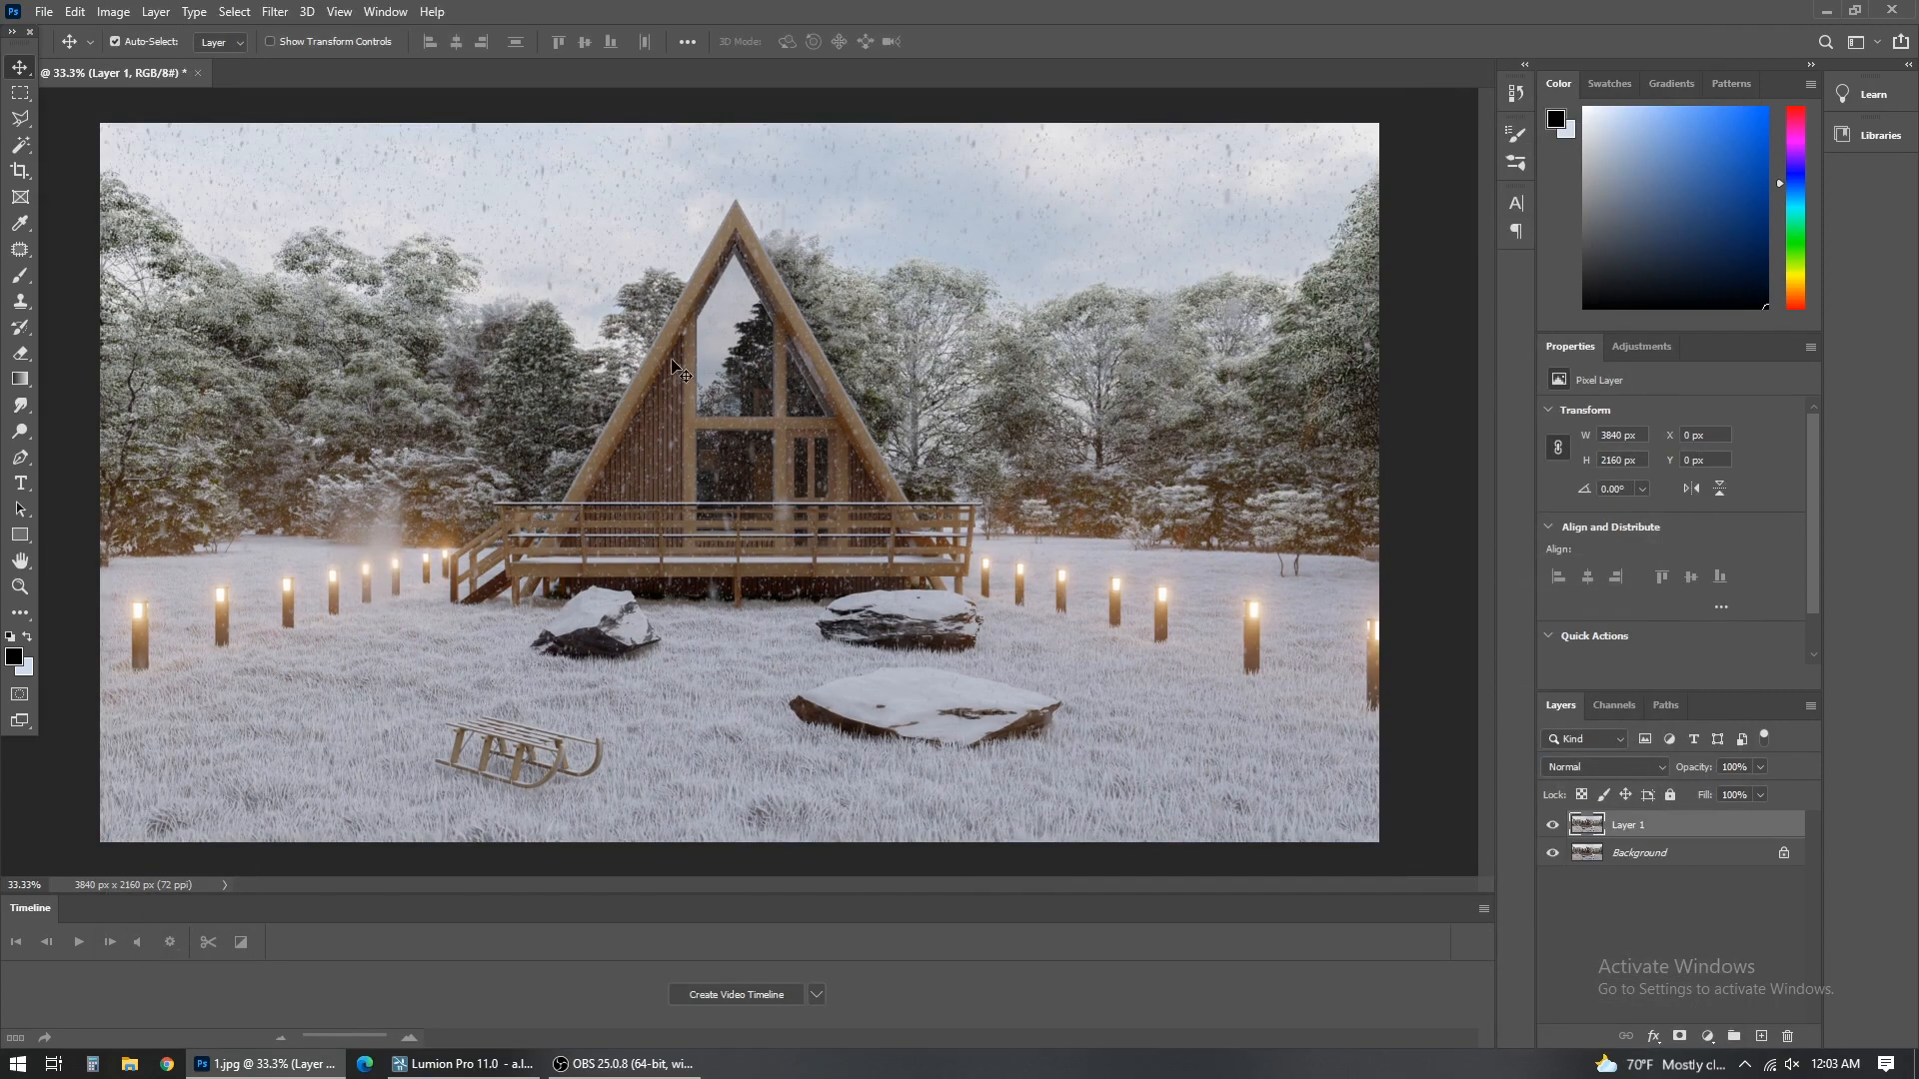